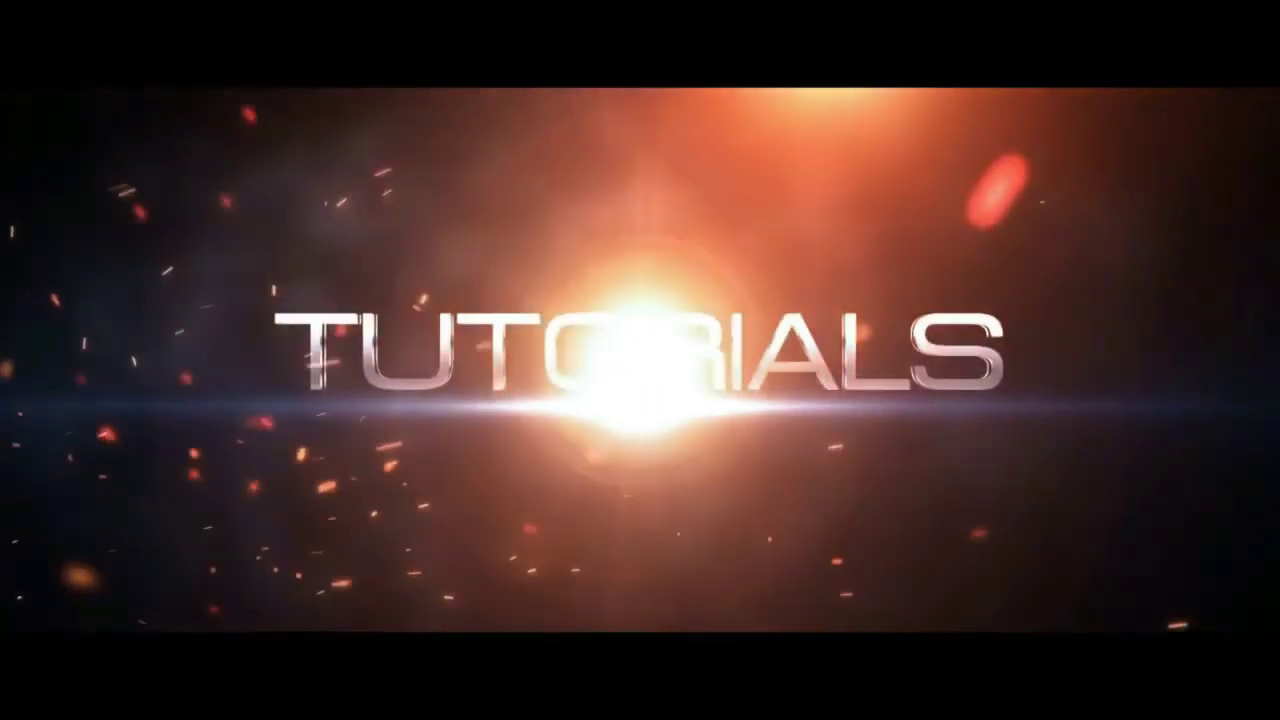
Drag out a tall rectangle, about 1.0 by 2.833 inches, near the page centre.
left_click_drag(556, 251, 652, 523)
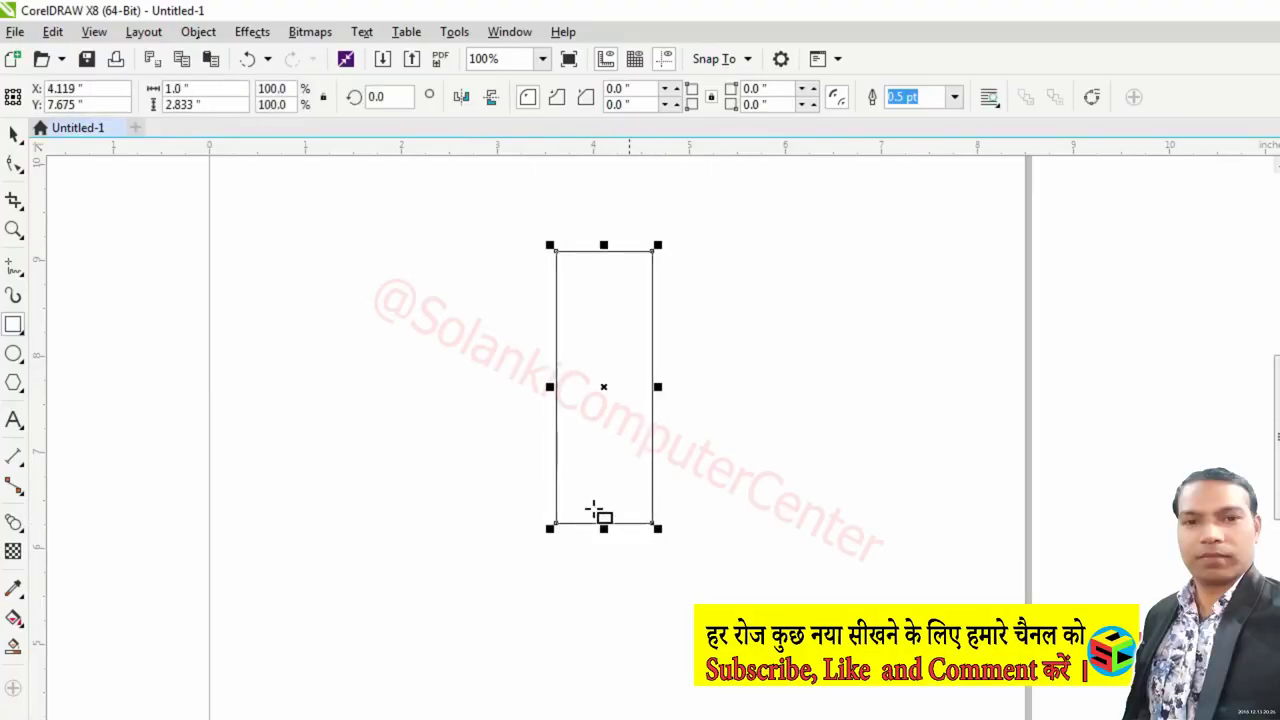
Convert the rectangle to curves and bend its bottom edge down into a rounded arc.
left_click(198, 31)
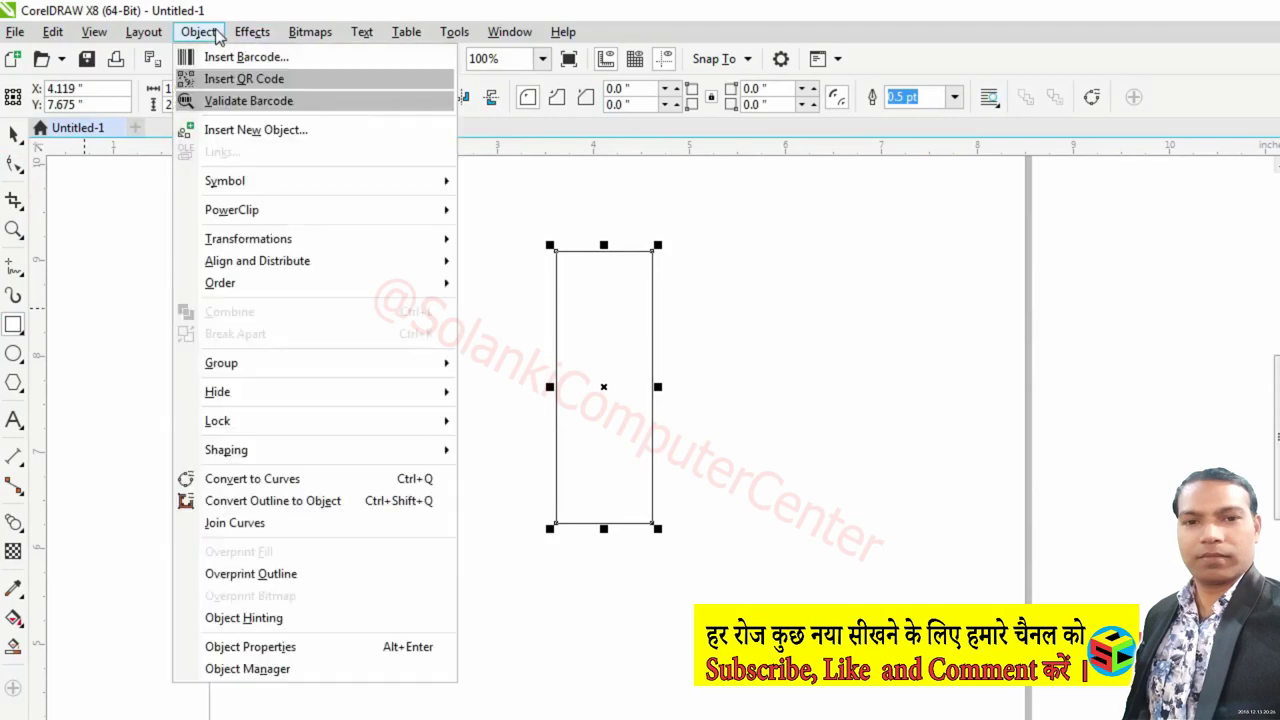
left_click(240, 477)
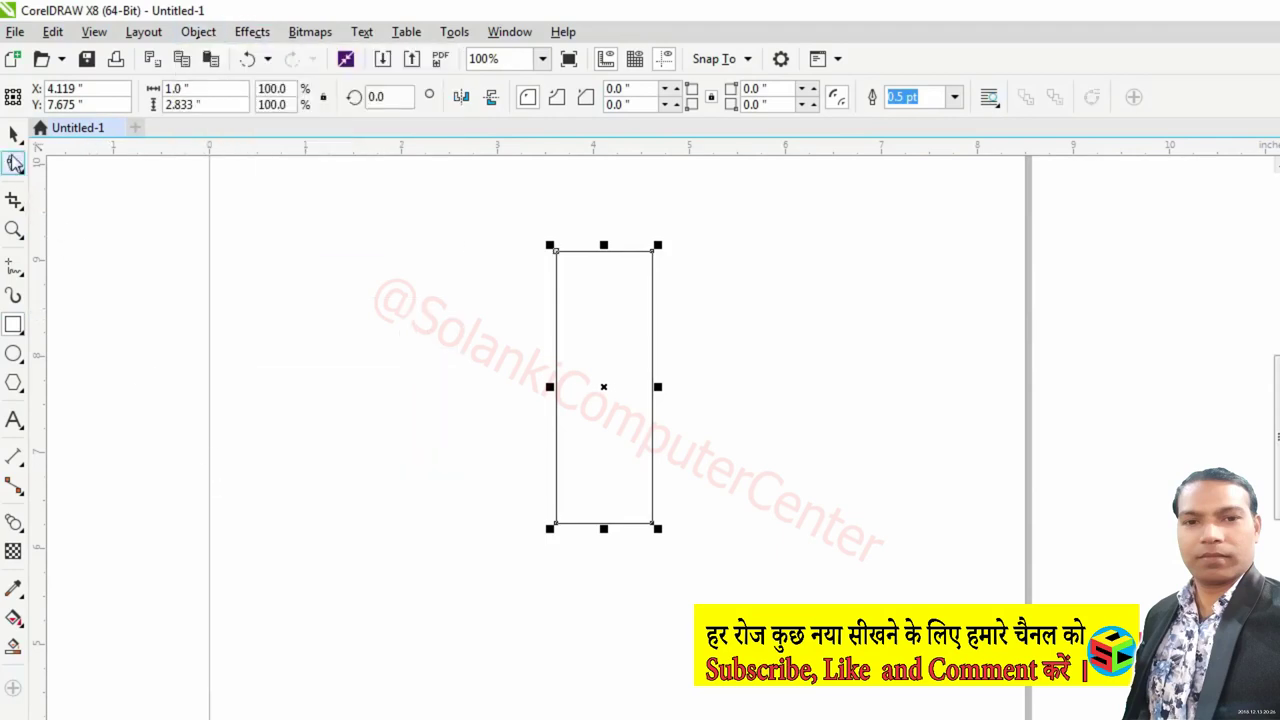
left_click(15, 163)
right_click(592, 530)
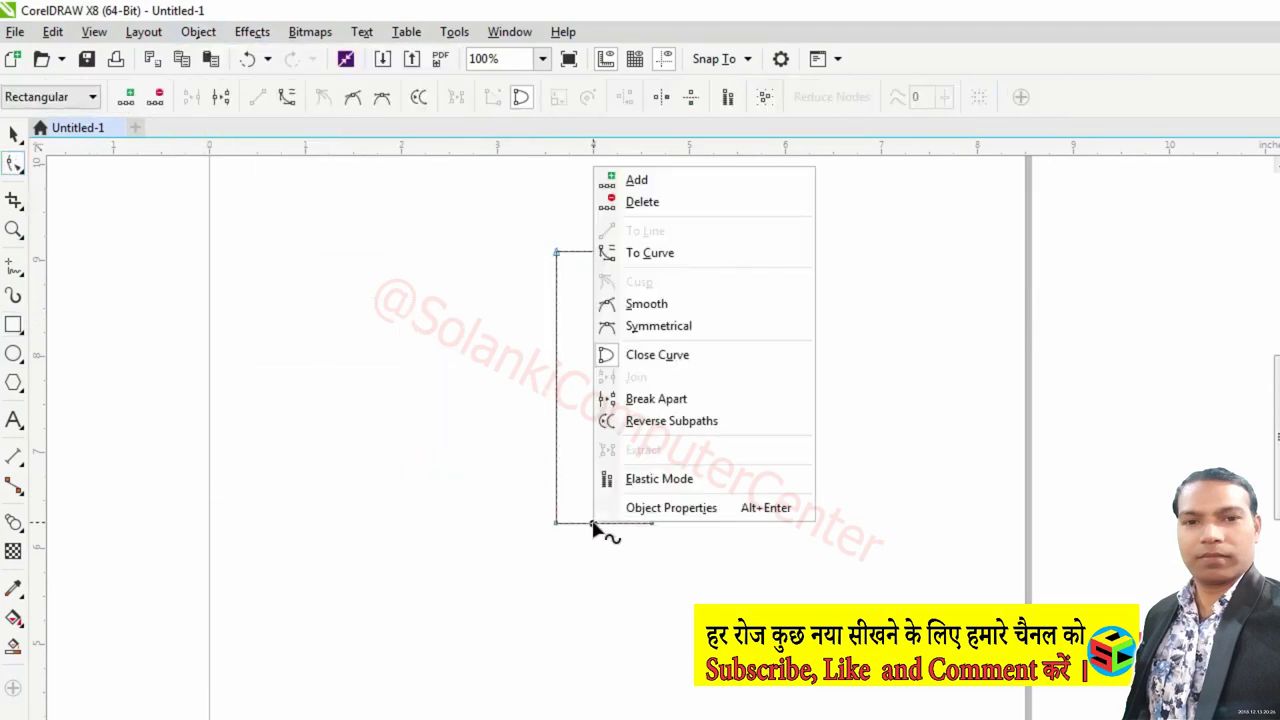
left_click(665, 256)
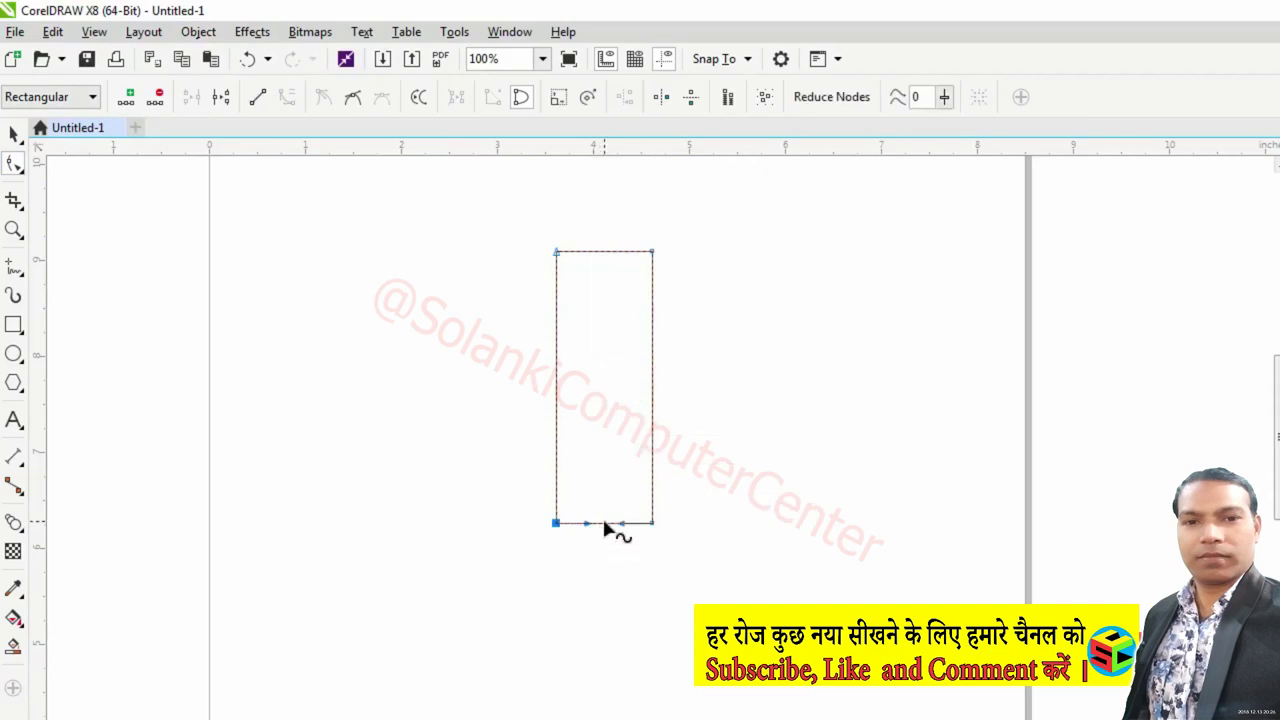
left_click_drag(604, 528, 605, 540)
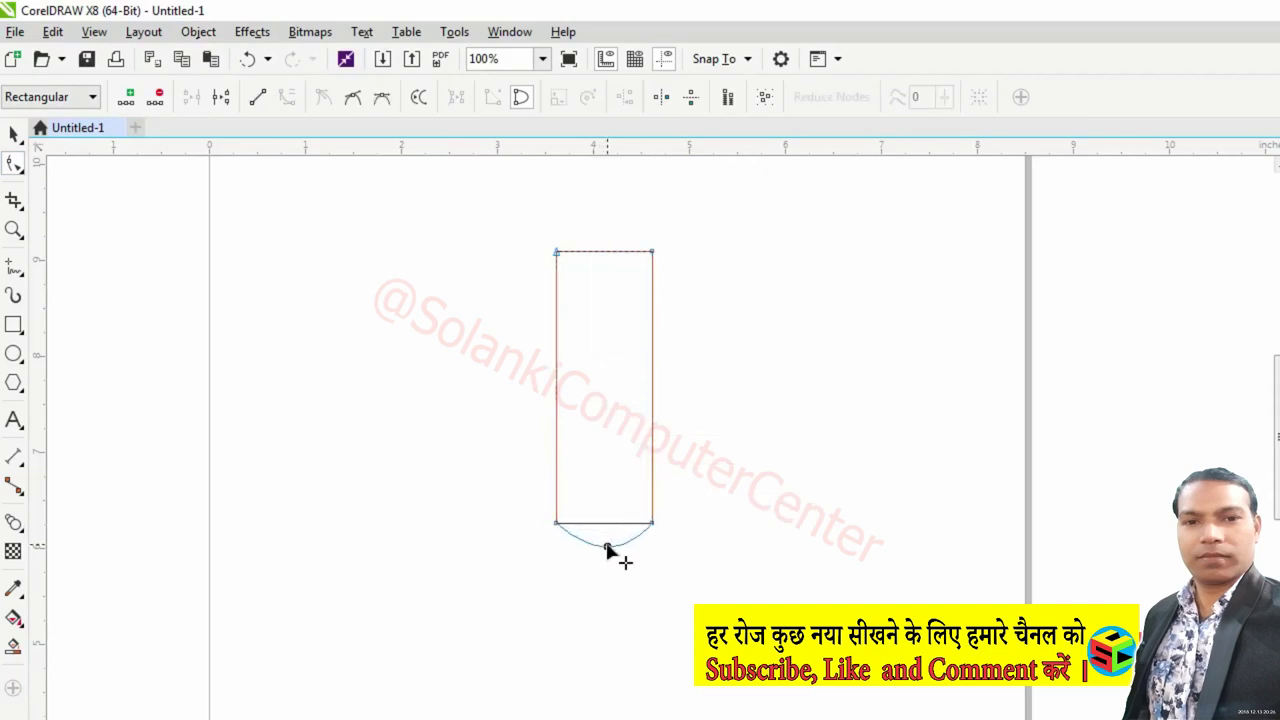
left_click_drag(607, 543, 607, 542)
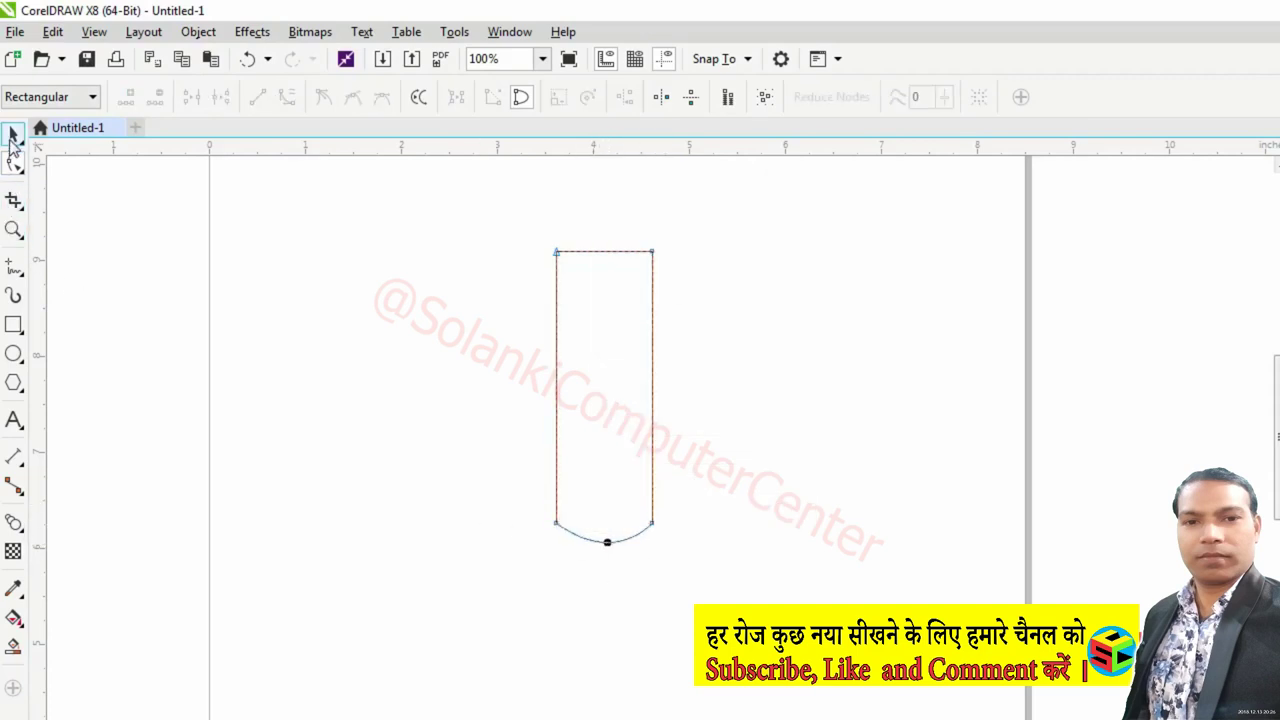
left_click(12, 137)
left_click(52, 31)
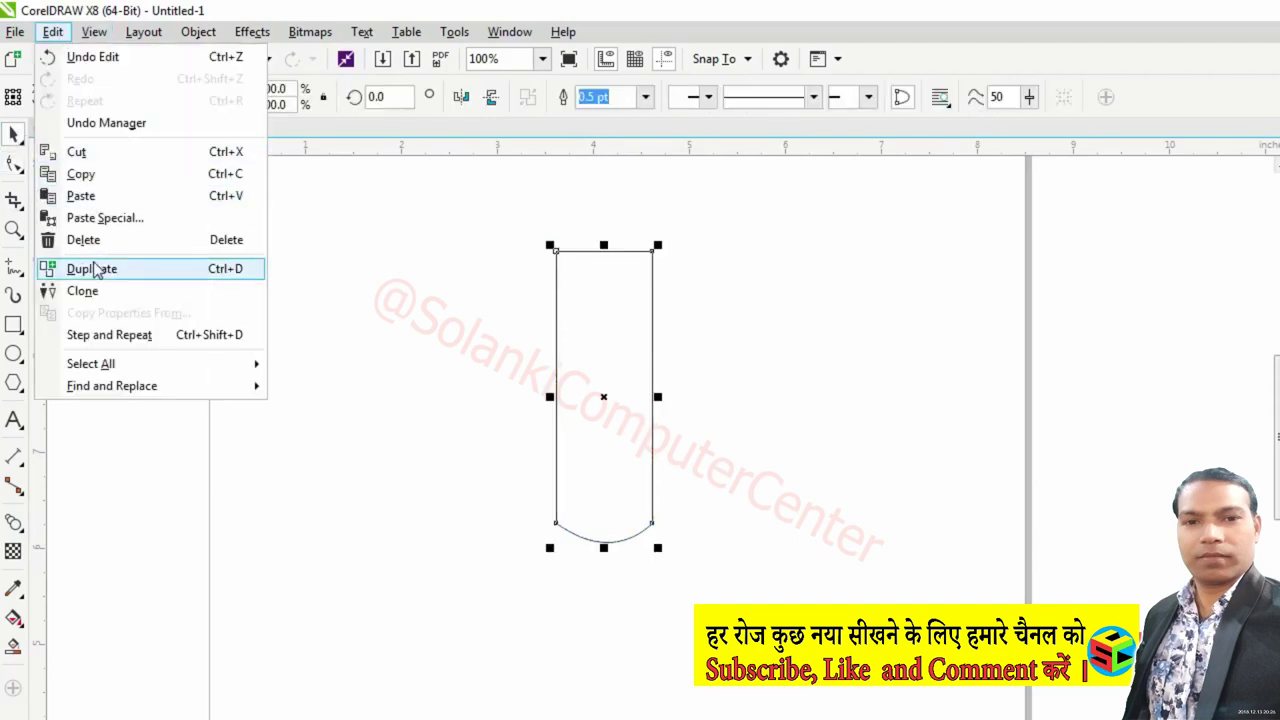
Duplicate the candle shape and raise the copy's bottom nodes higher up the shape.
left_click(95, 268)
left_click(12, 164)
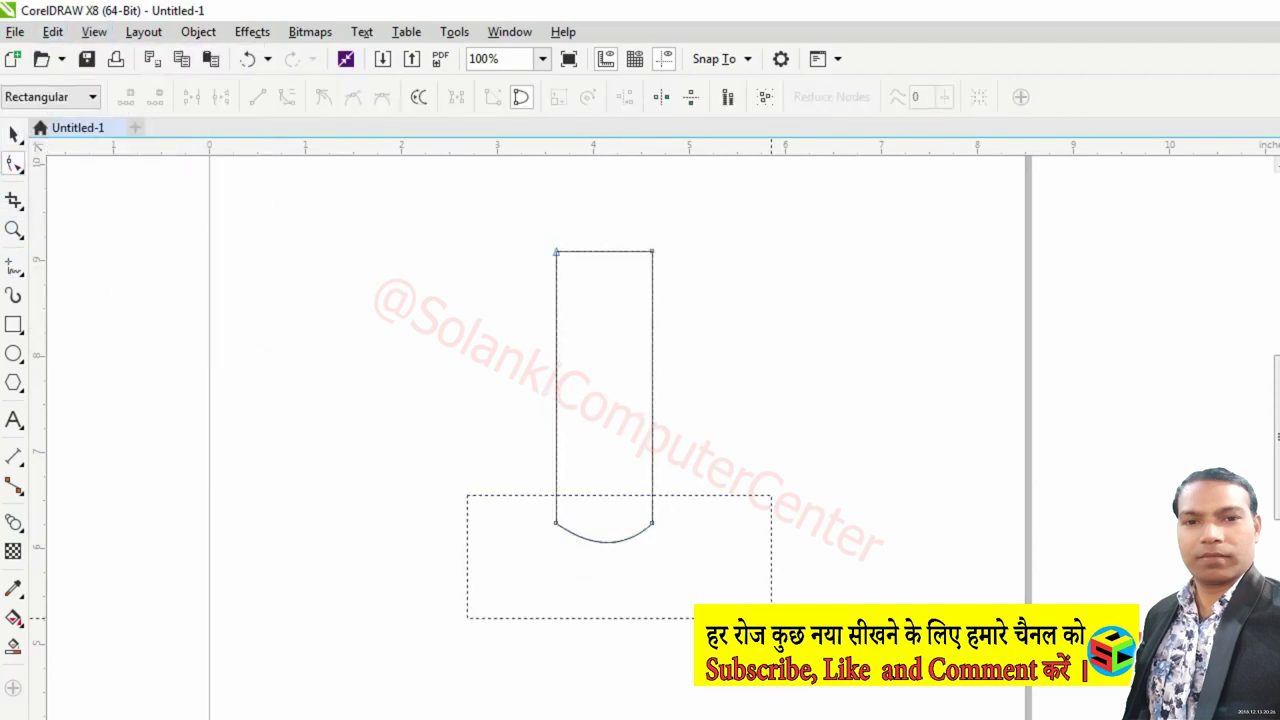
left_click_drag(771, 618, 771, 618)
left_click_drag(653, 529, 663, 408)
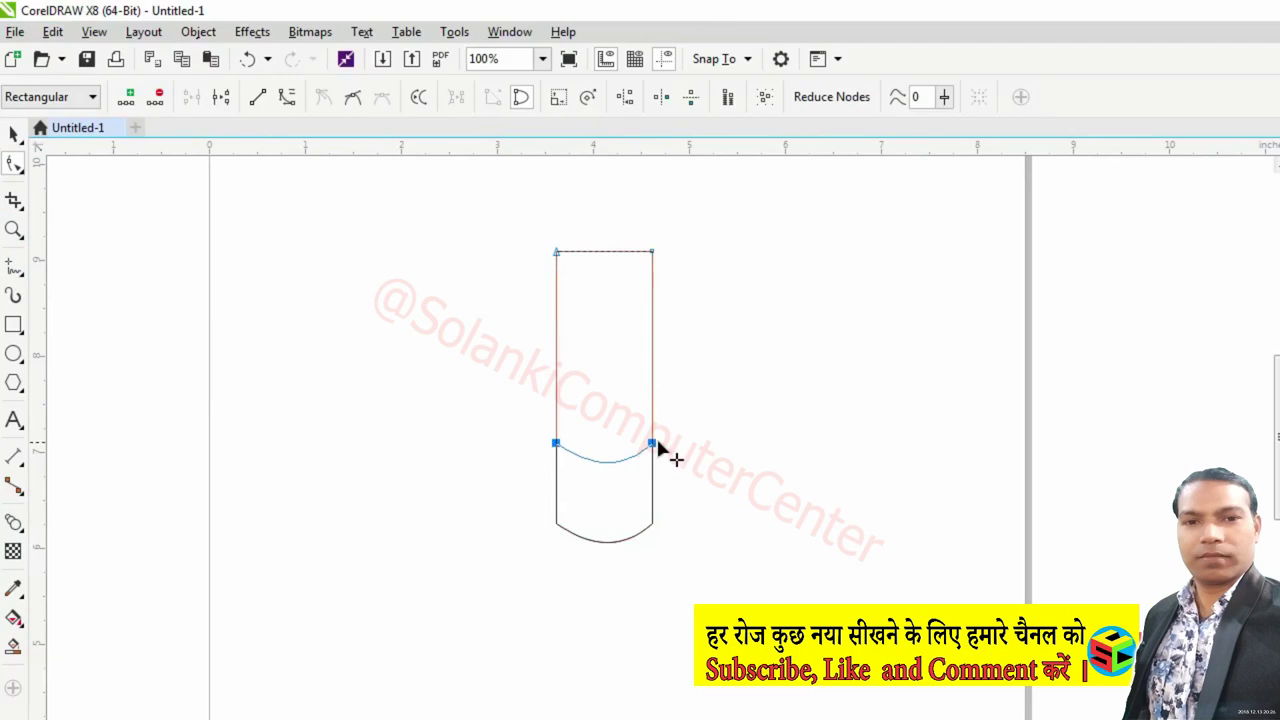
left_click(585, 436)
left_click(584, 420)
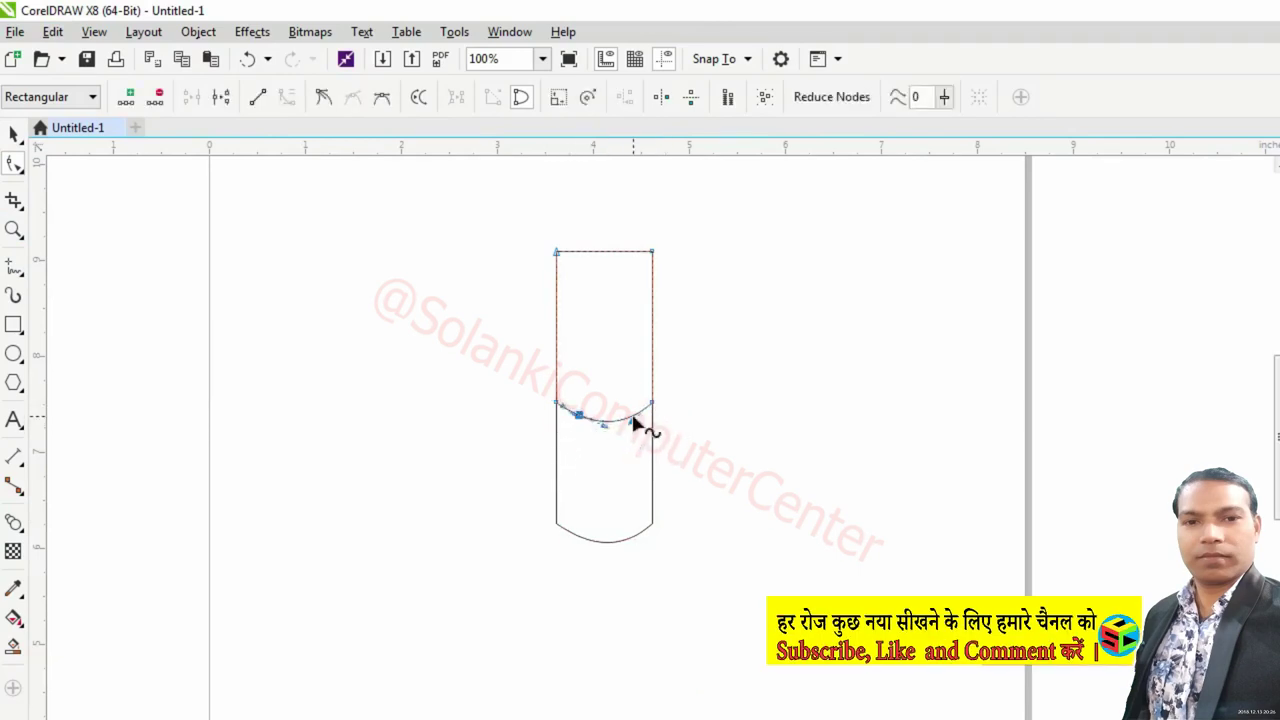
left_click(587, 451)
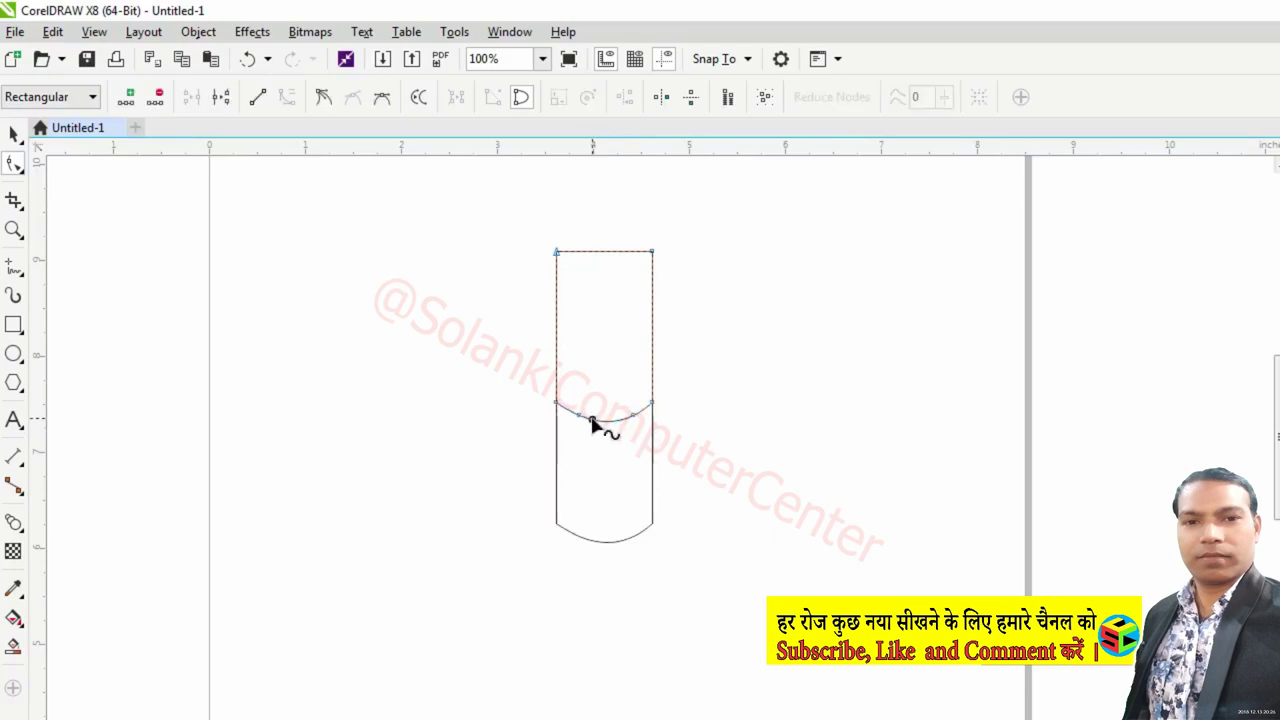
Reshape the raised edge into an uneven wavy curve with a deeper dip toward the right.
left_click_drag(630, 412, 638, 450)
mouse_move(570, 398)
left_mouse_down()
mouse_move(614, 444)
mouse_move(592, 439)
left_mouse_up()
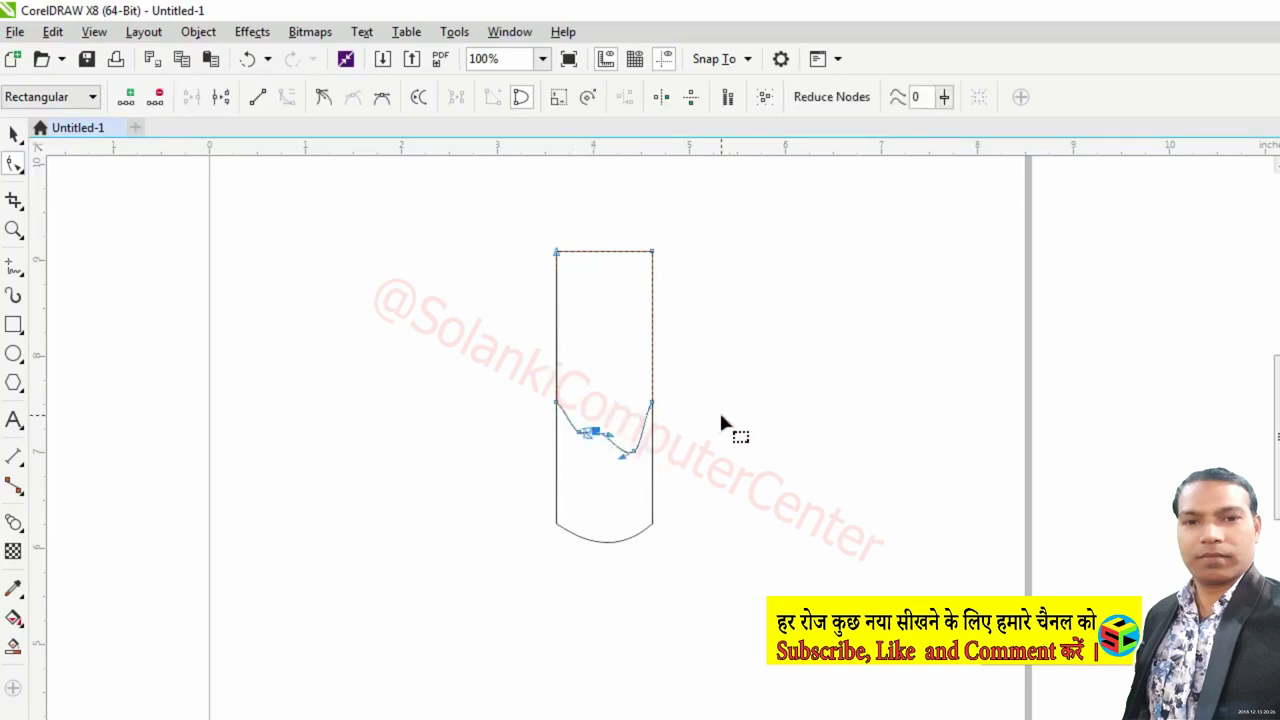
key("F2")
left_click_drag(486, 351, 663, 491)
left_click_drag(480, 367, 533, 455)
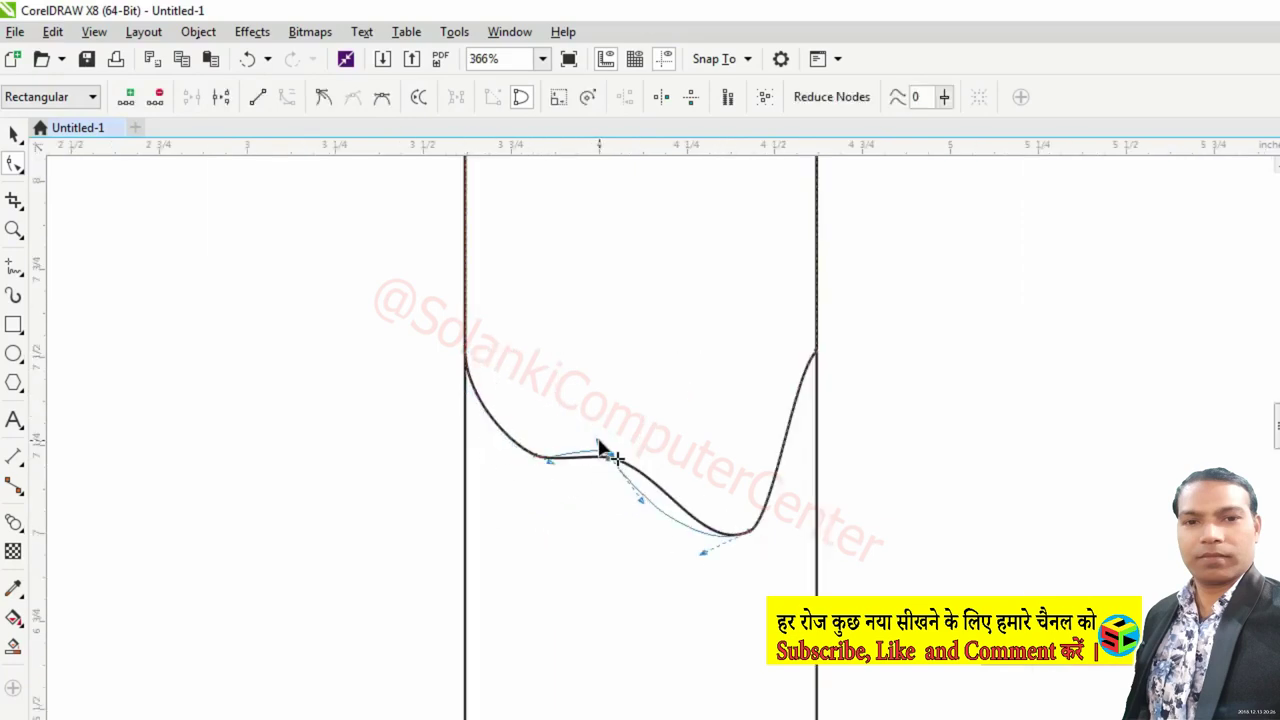
left_click(748, 537)
left_click(378, 100)
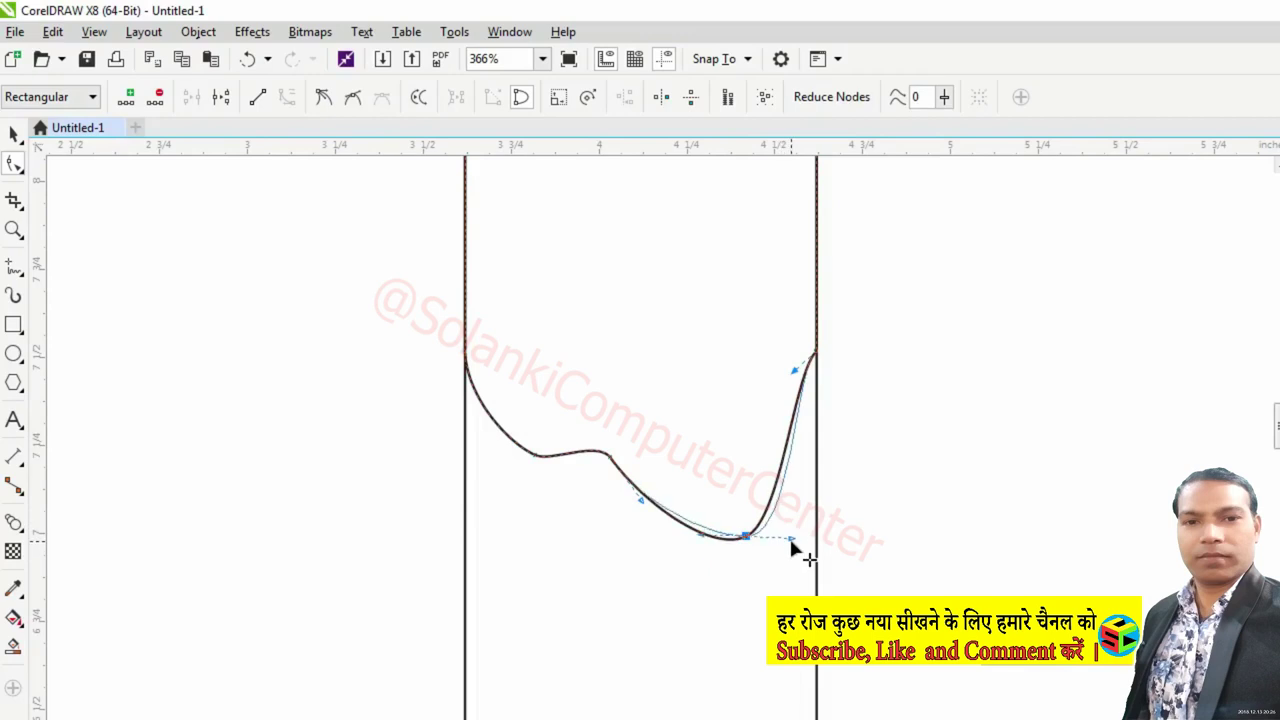
left_click_drag(794, 370, 809, 404)
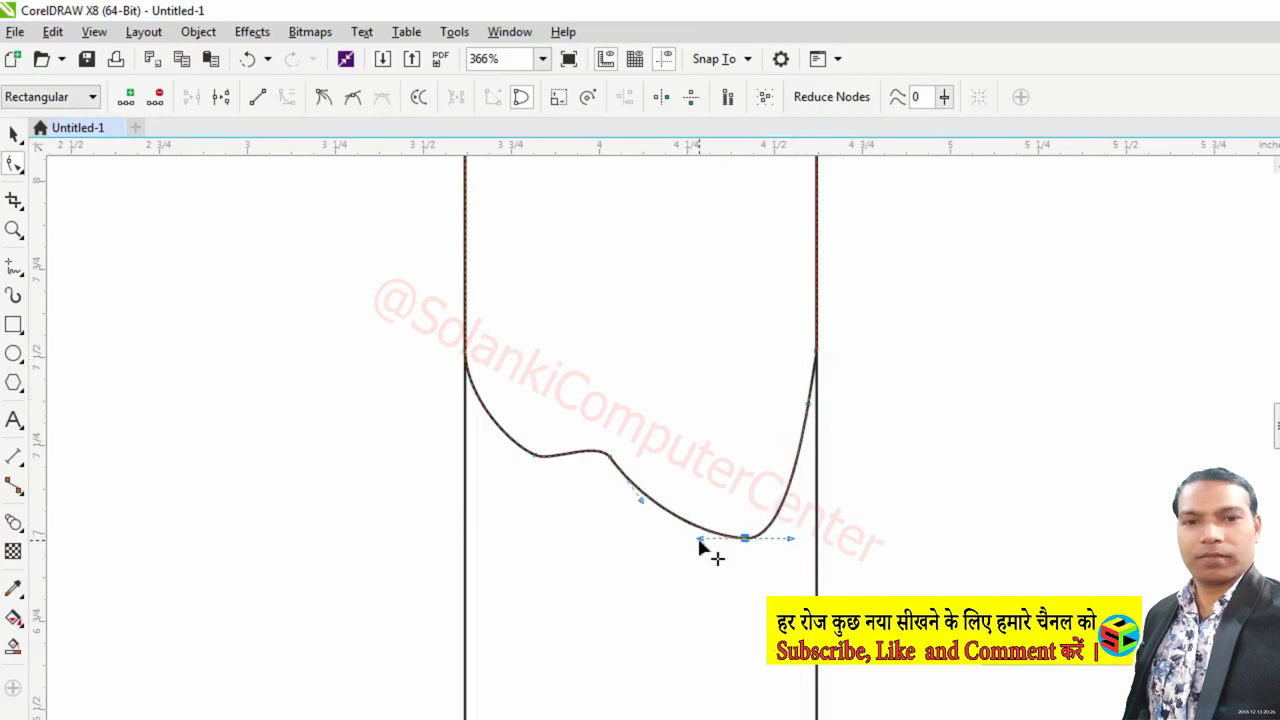
left_click_drag(699, 540, 736, 544)
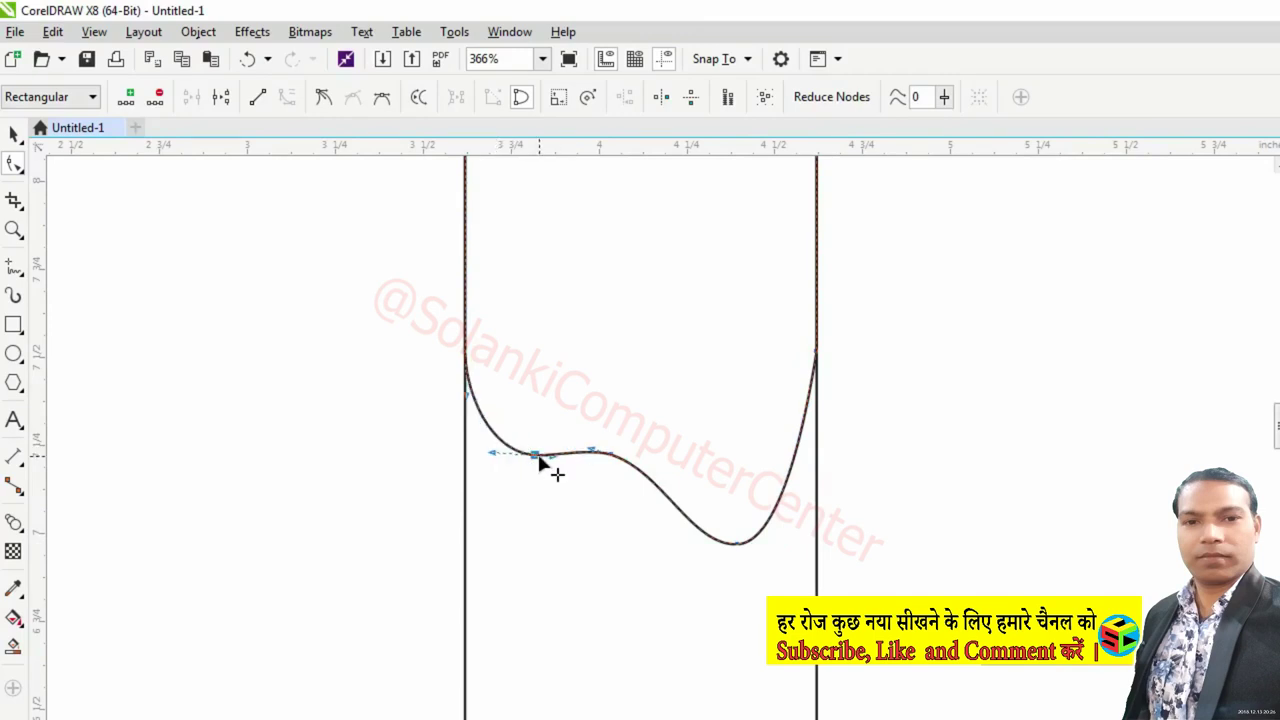
left_click_drag(596, 458, 620, 457)
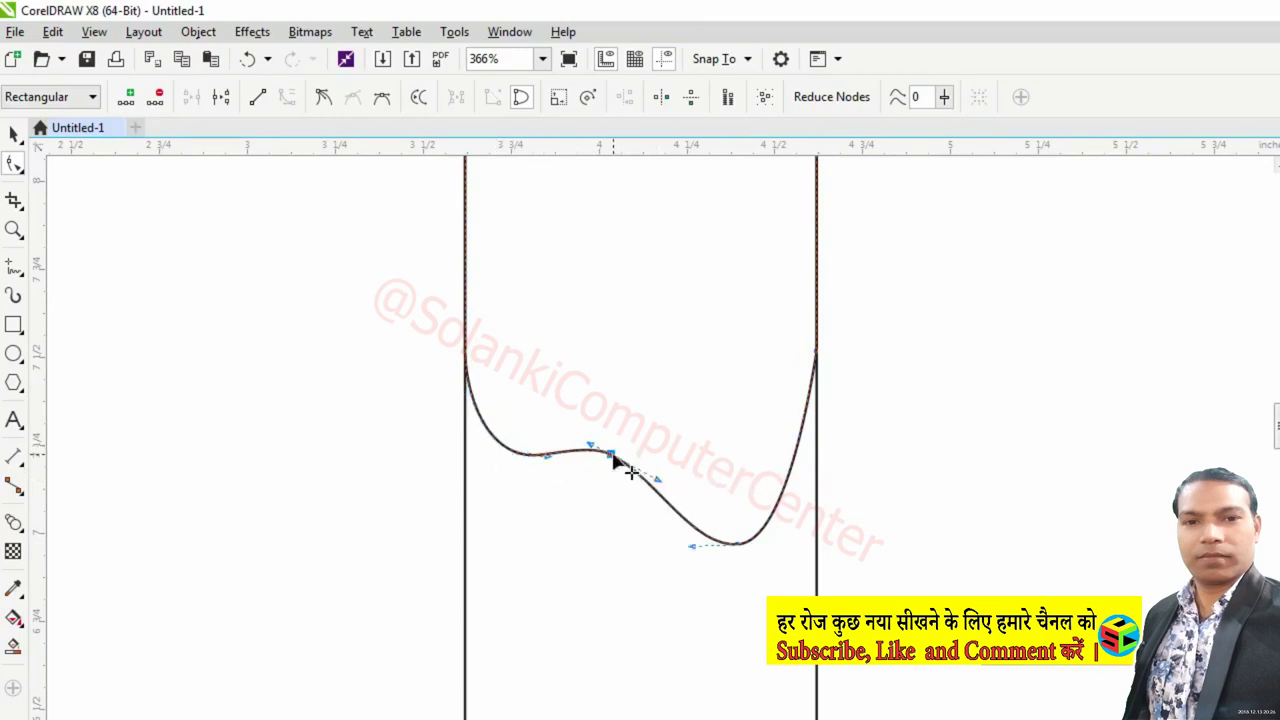
left_click(735, 549)
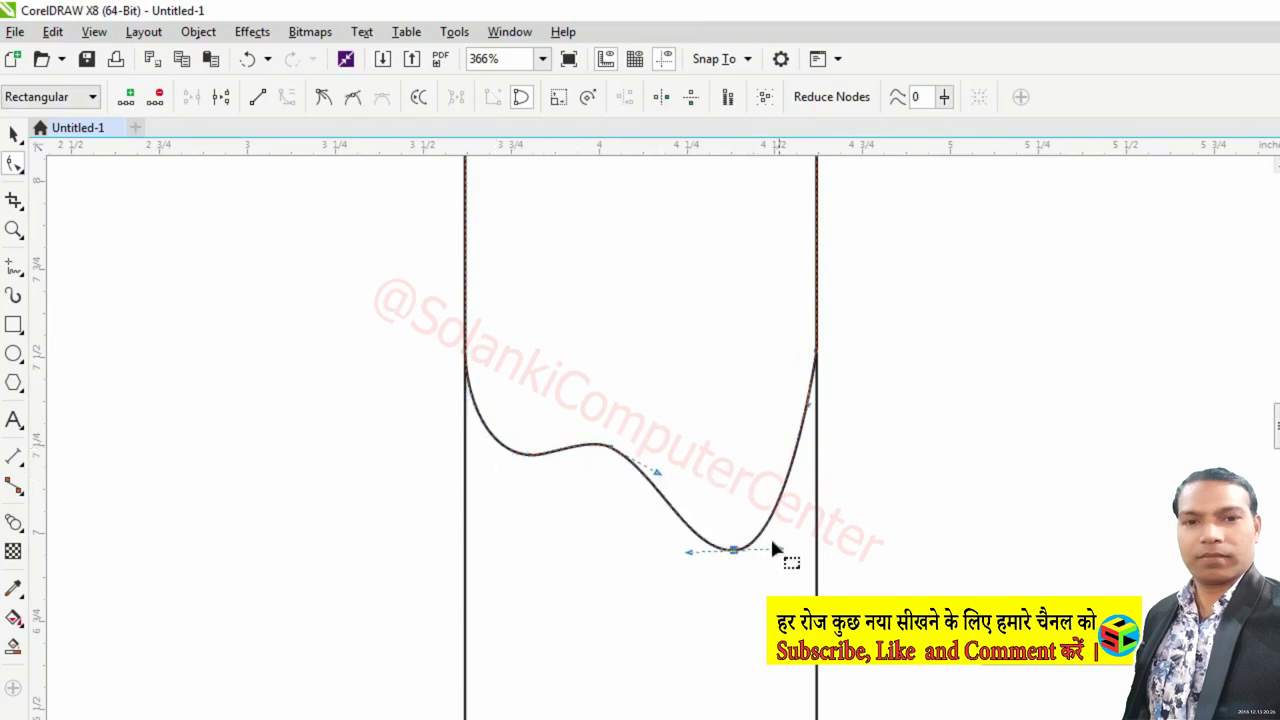
left_click(891, 491)
scroll(891, 491, "down", 3)
Duplicate the wavy shape and raise the copy's wavy edge further up.
key("ctrl+a")
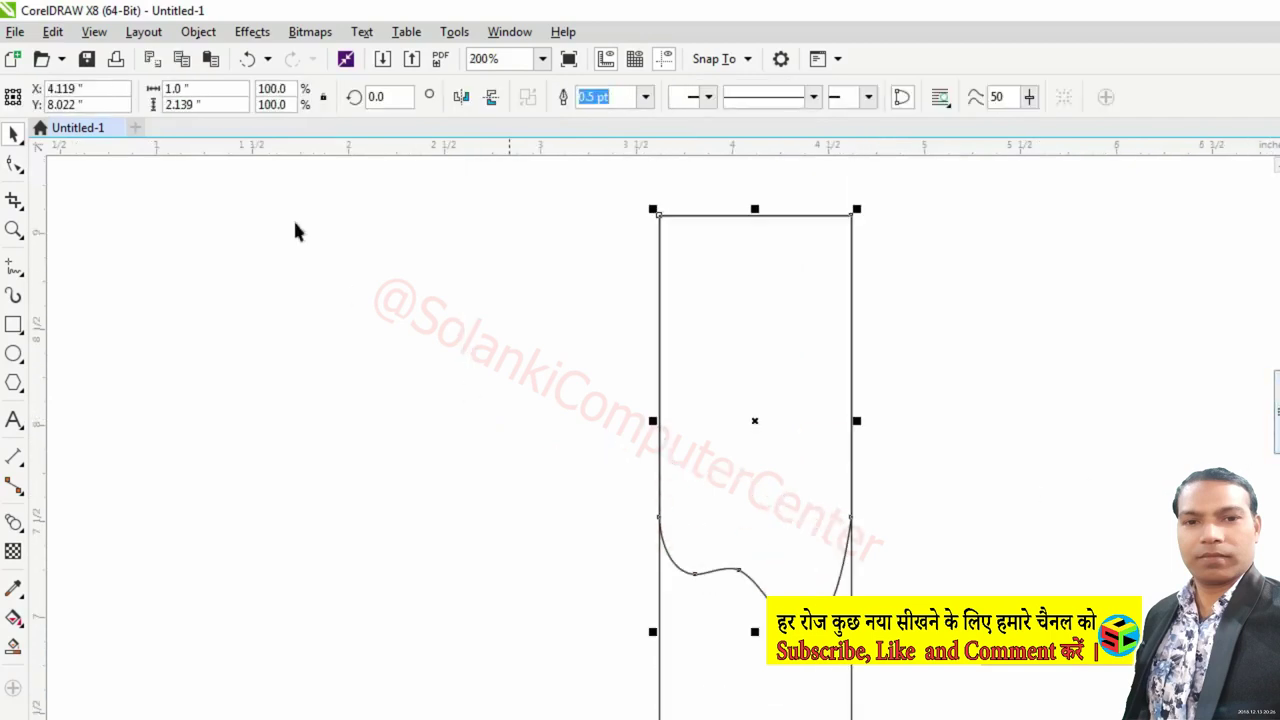
left_click(53, 31)
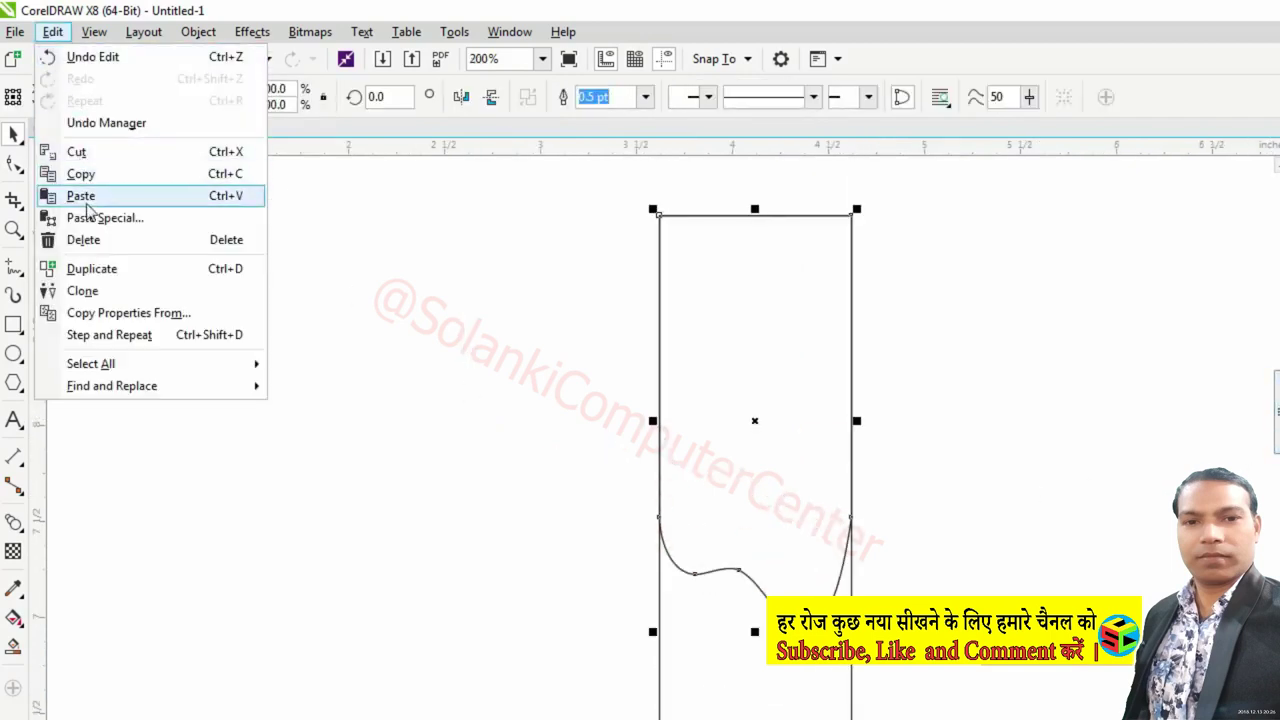
left_click(86, 272)
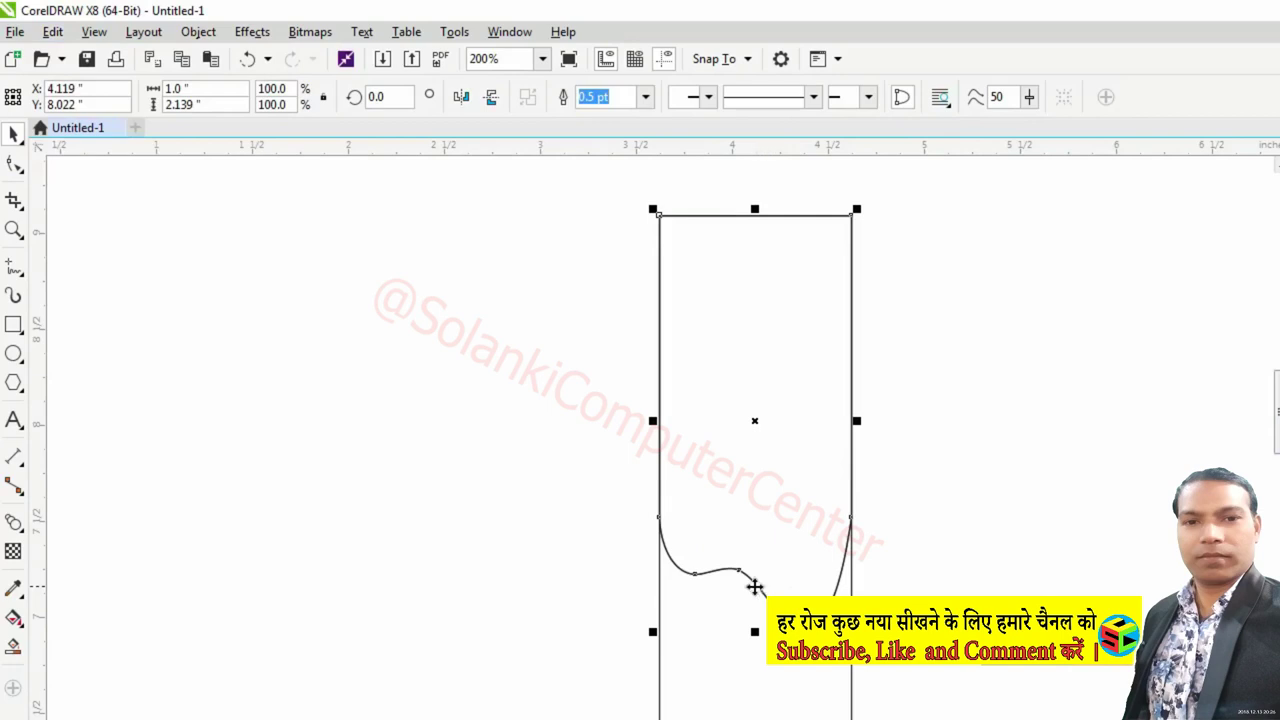
key("F10")
left_click_drag(823, 601, 886, 600)
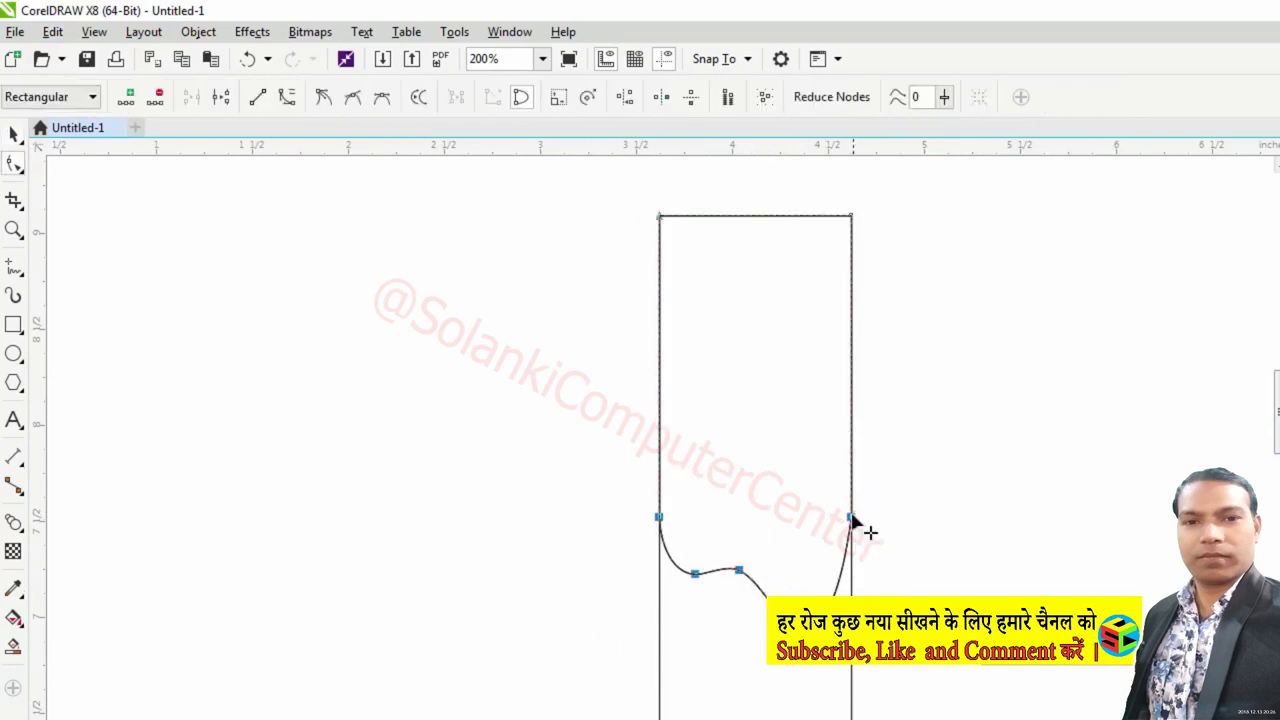
left_click_drag(851, 520, 852, 336)
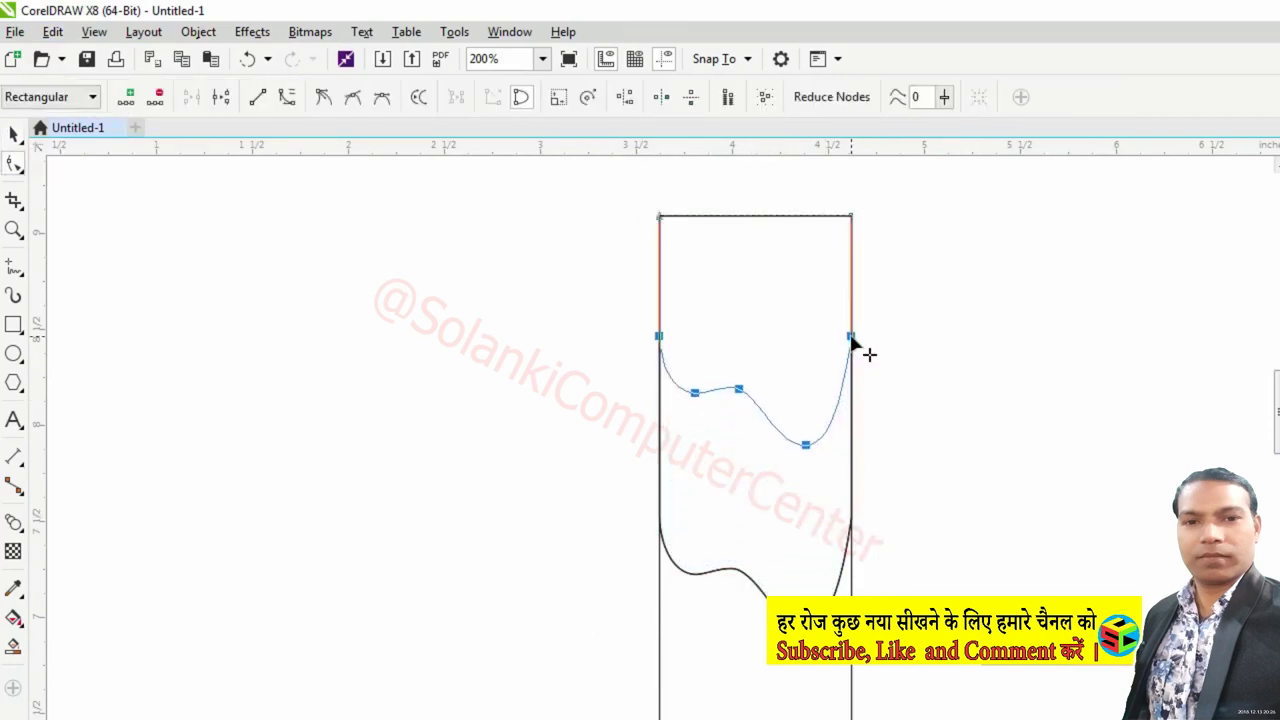
left_click(881, 383)
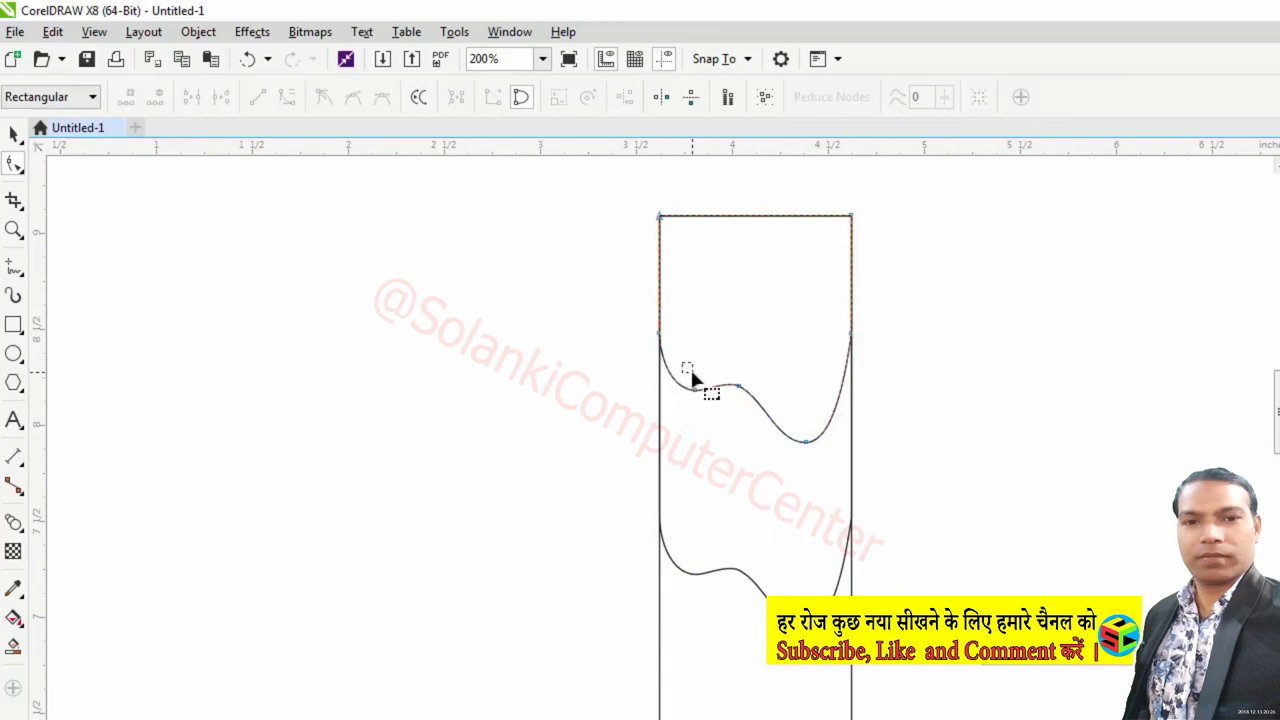
Shape the raised edge into a rounded hump at left sweeping down to the right.
left_click_drag(701, 400, 714, 320)
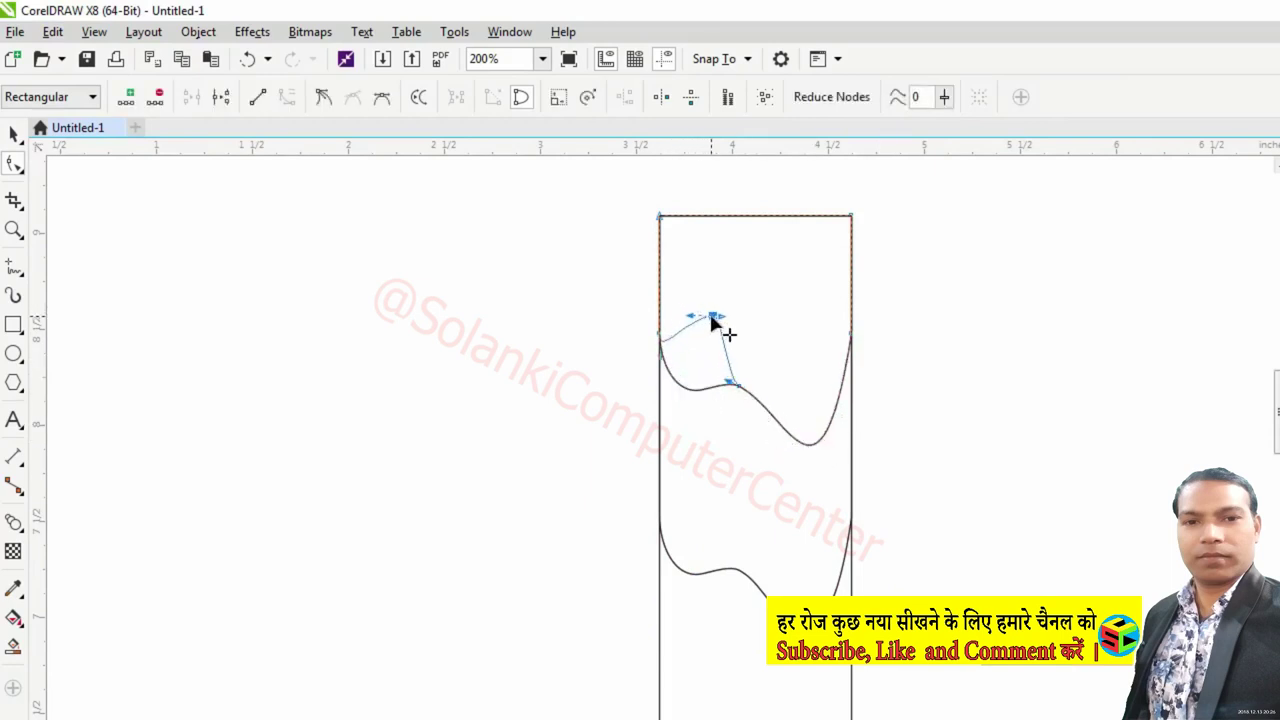
left_click(716, 304)
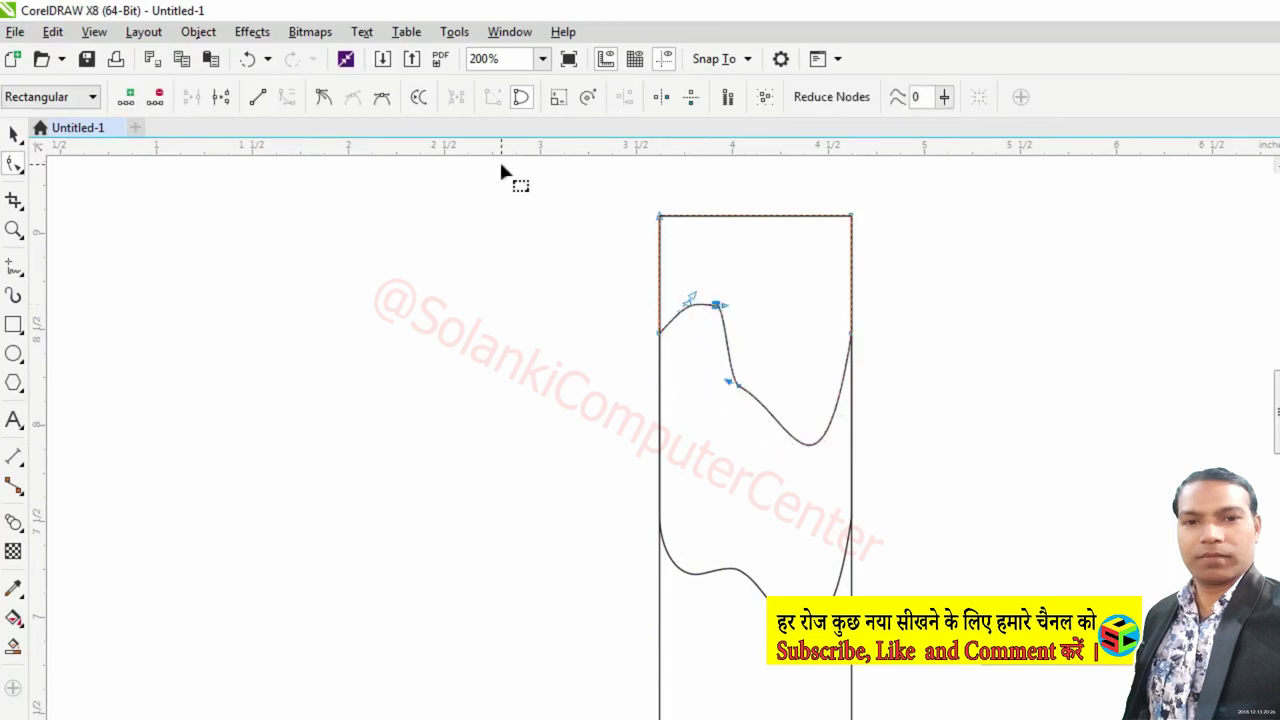
mouse_move(808, 447)
left_mouse_down()
mouse_move(714, 320)
mouse_move(857, 392)
mouse_move(811, 437)
mouse_move(851, 423)
mouse_move(768, 478)
left_mouse_up()
left_click(713, 305)
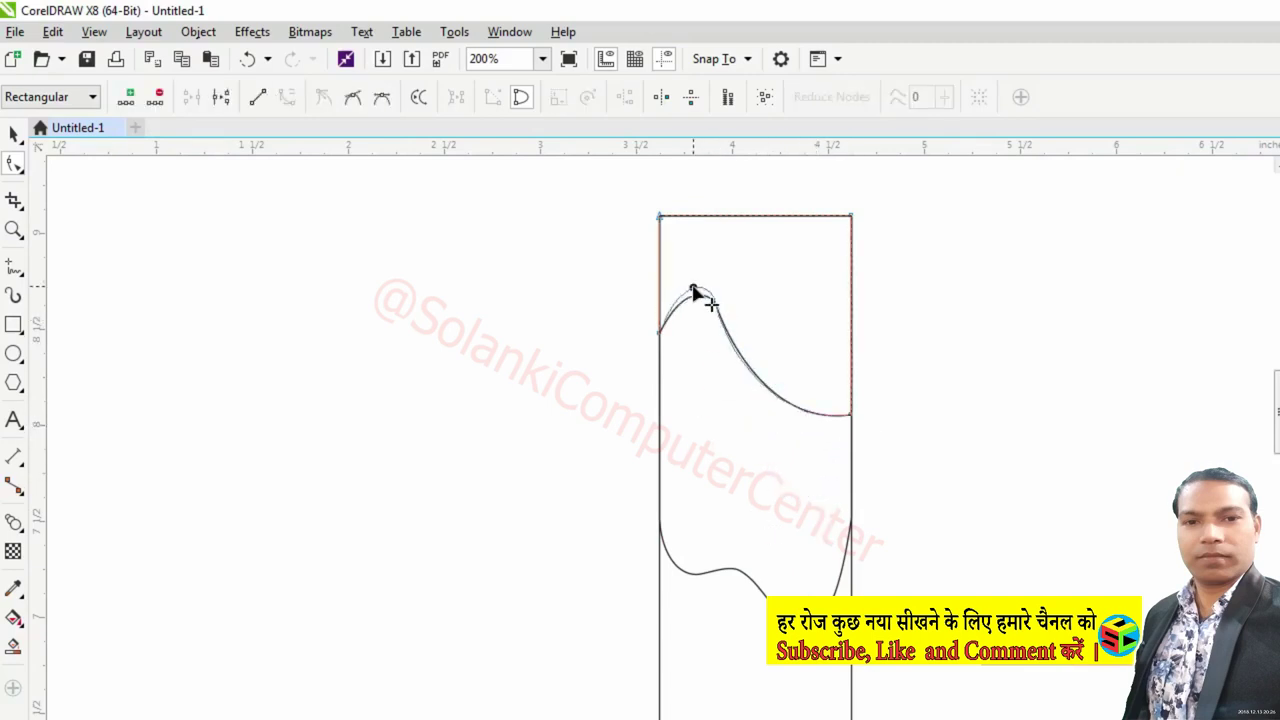
left_click_drag(717, 297, 709, 289)
key("space")
Fill the candle sections orange at the base and light peach above, then select all the pieces.
left_click(979, 359)
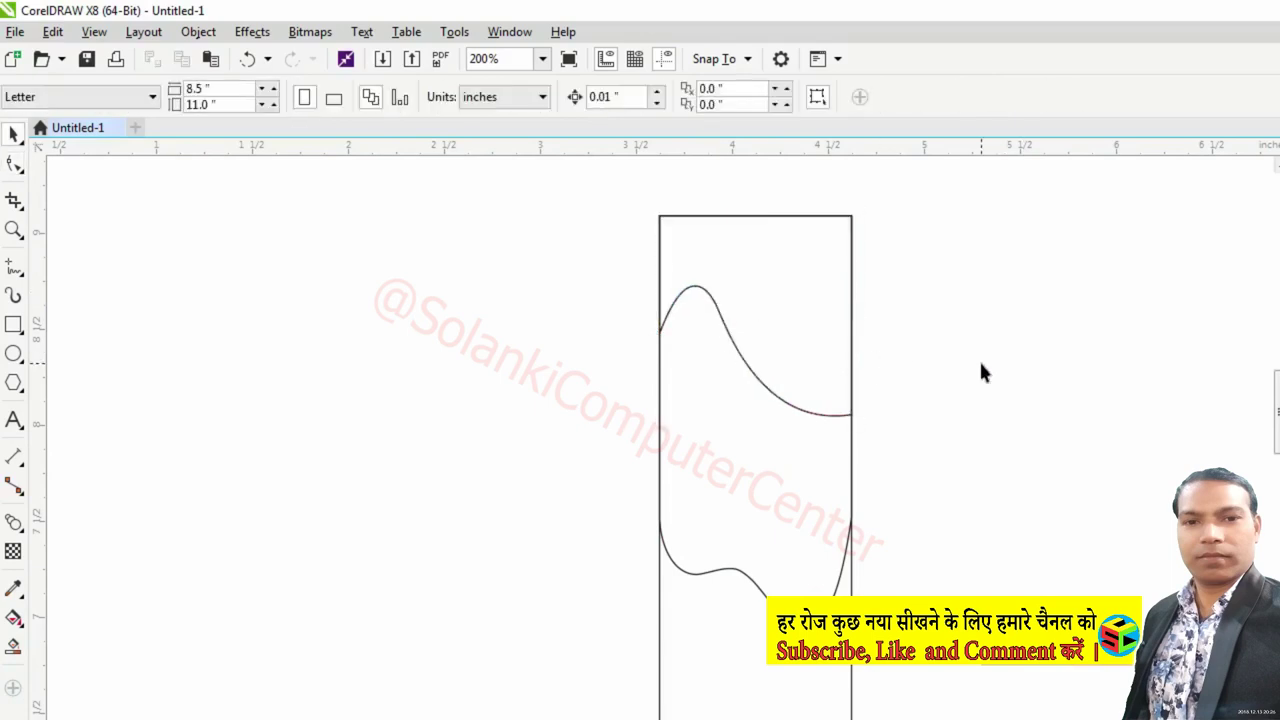
scroll(979, 359, "down", 1)
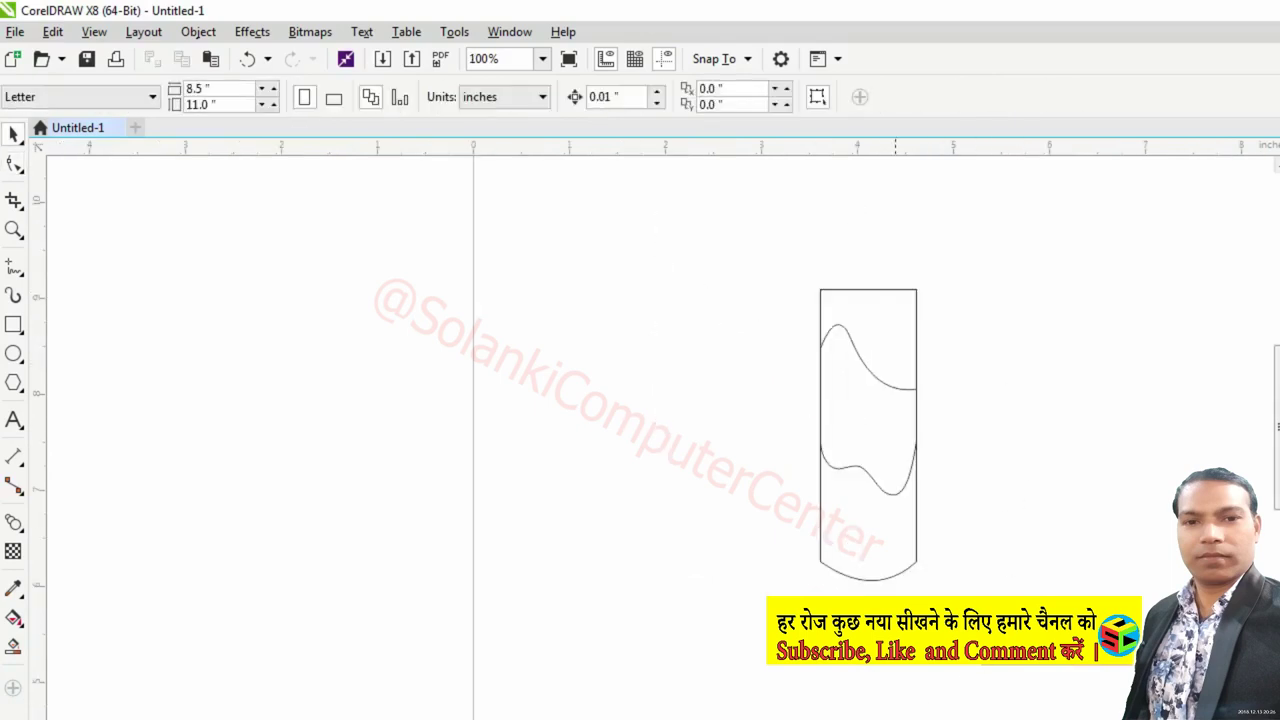
scroll(760, 435, "right", 2)
scroll(690, 435, "right", 2)
scroll(620, 435, "right", 2)
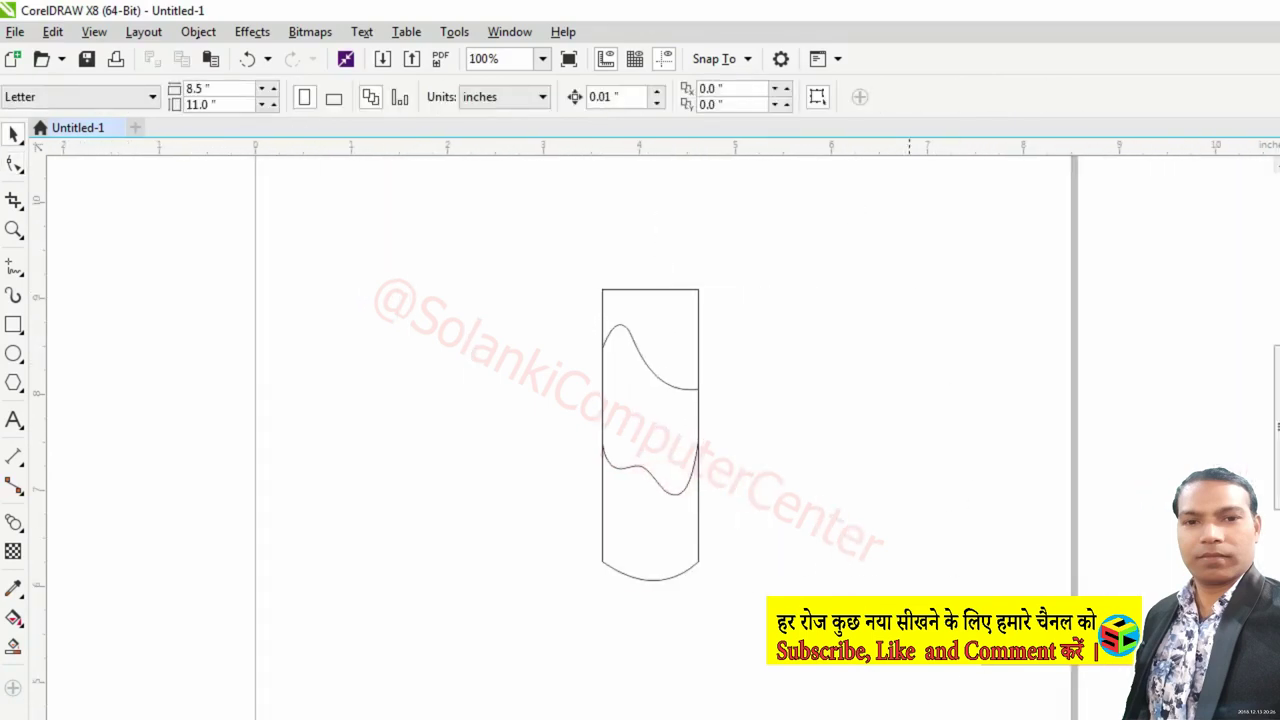
left_click(680, 412)
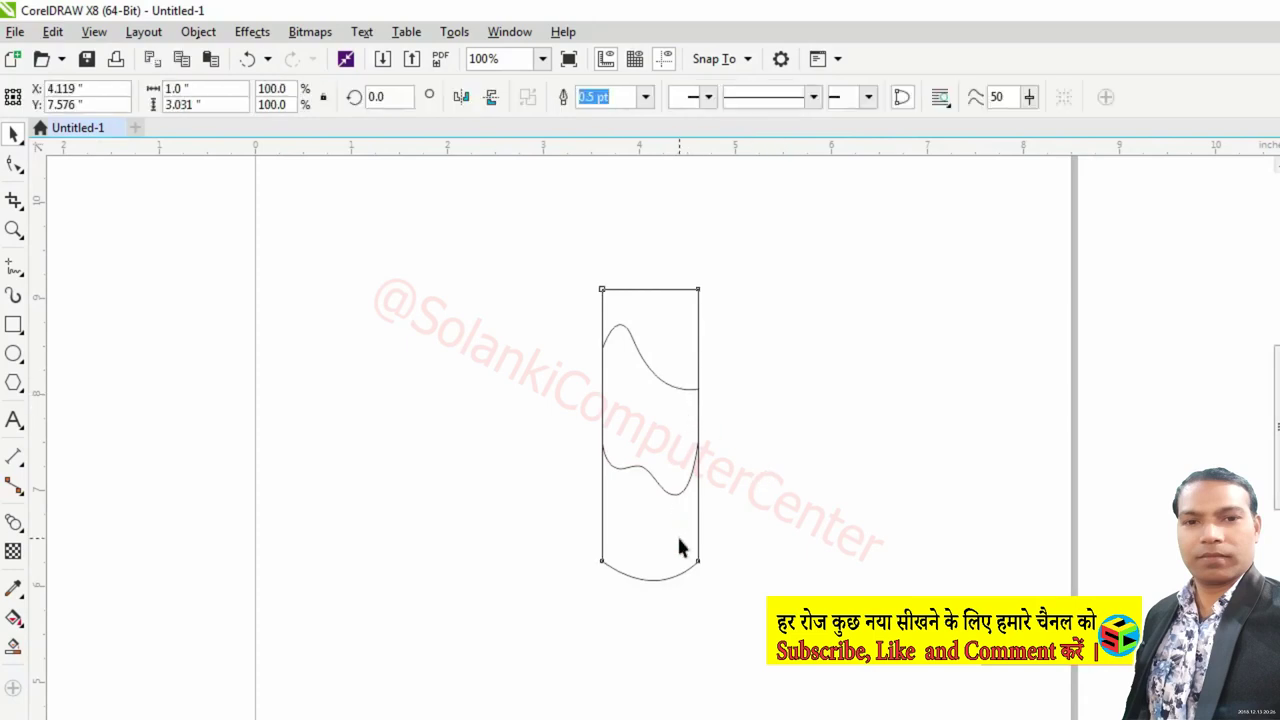
left_click(616, 530)
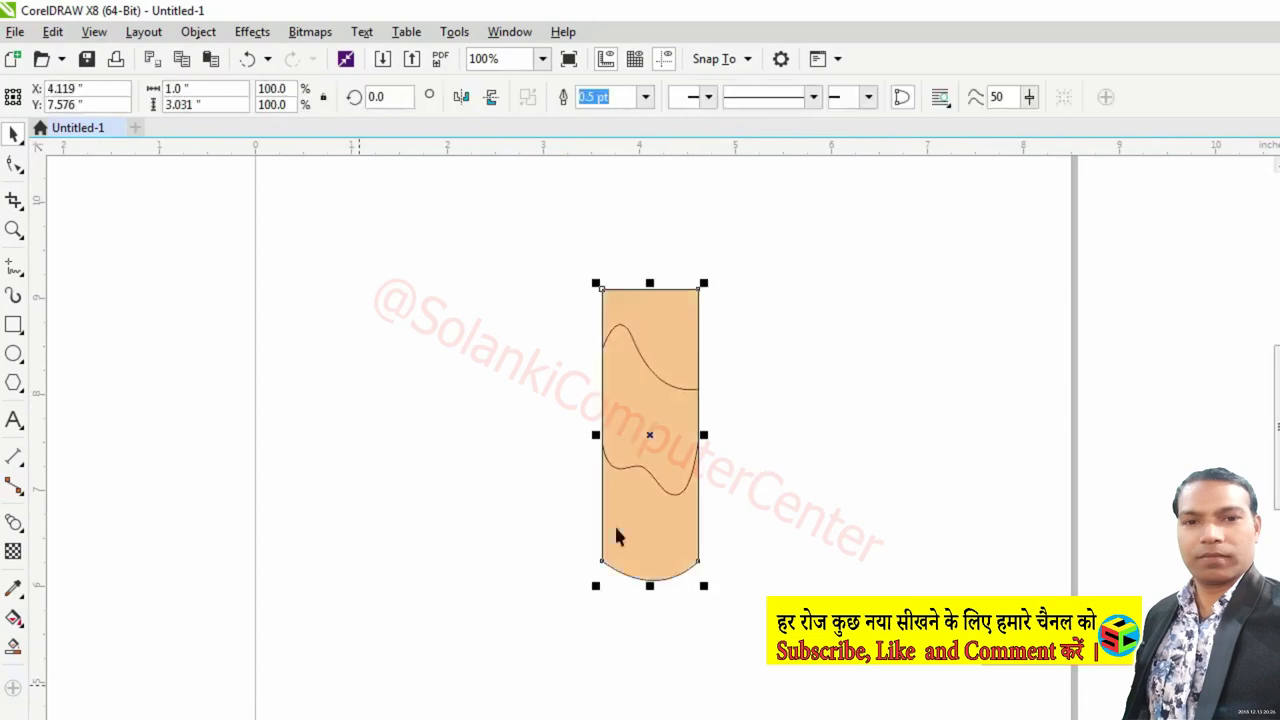
left_click(626, 462)
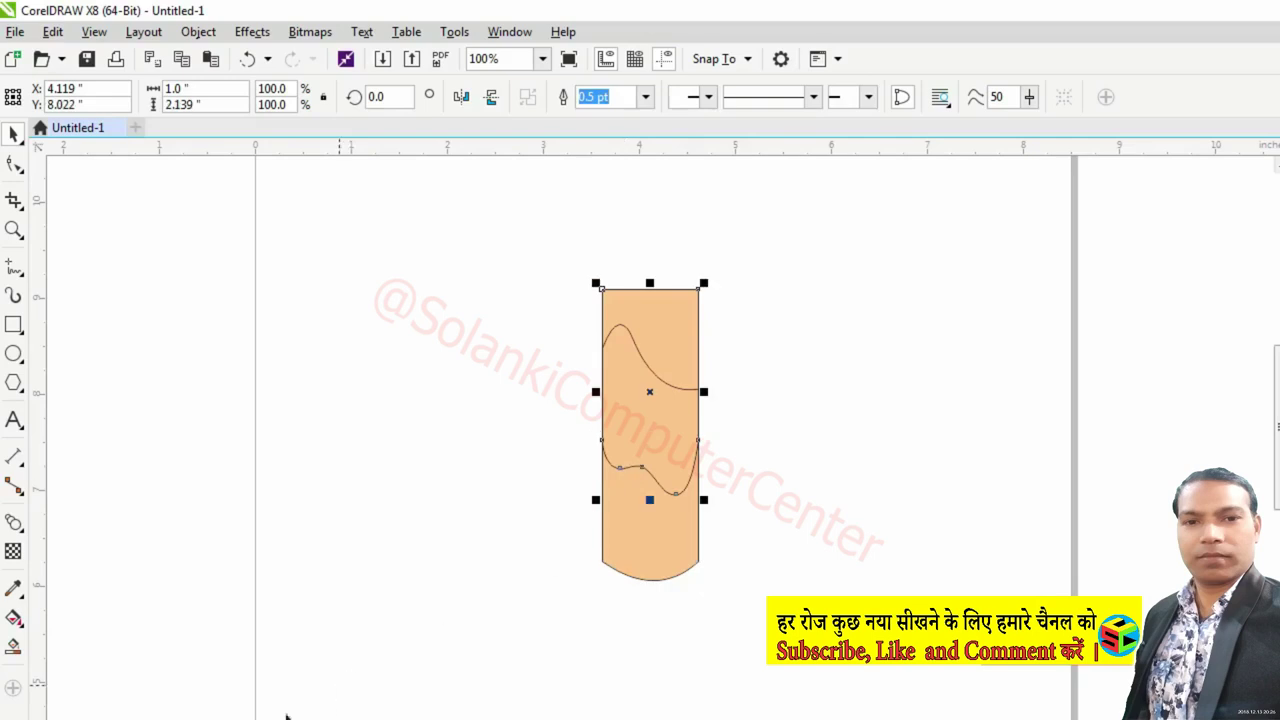
left_click(641, 322)
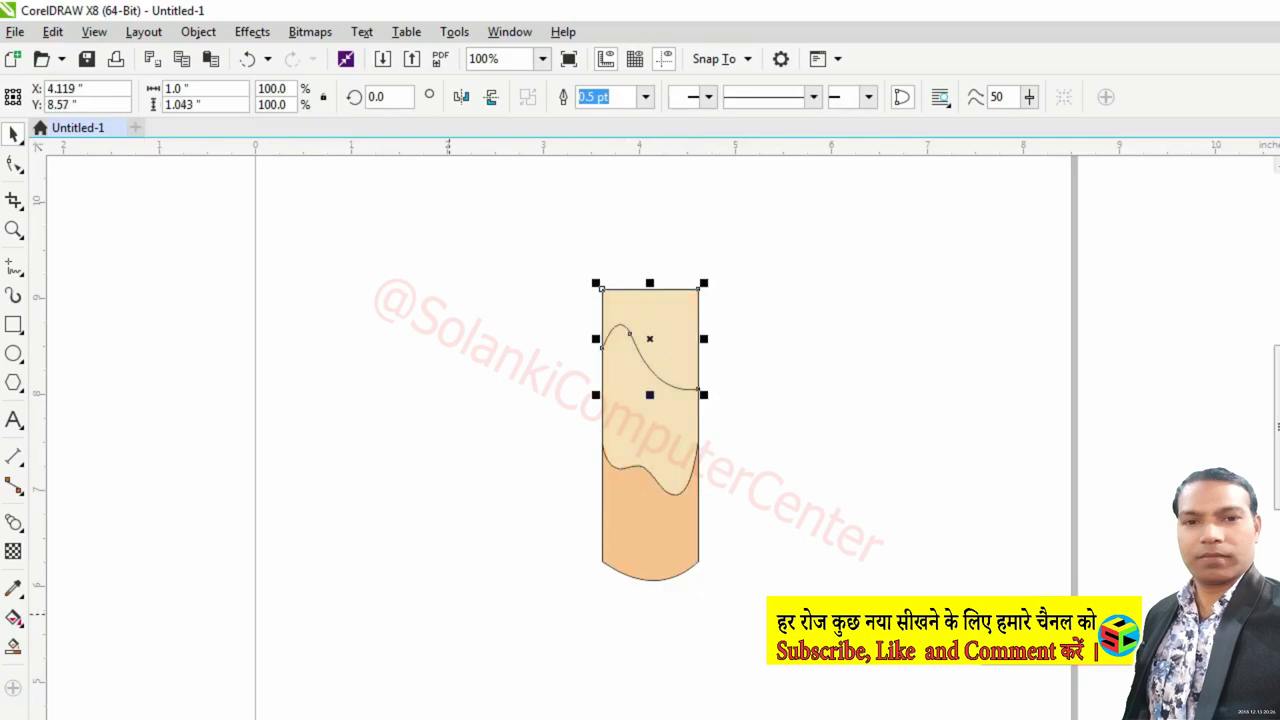
left_click(406, 527)
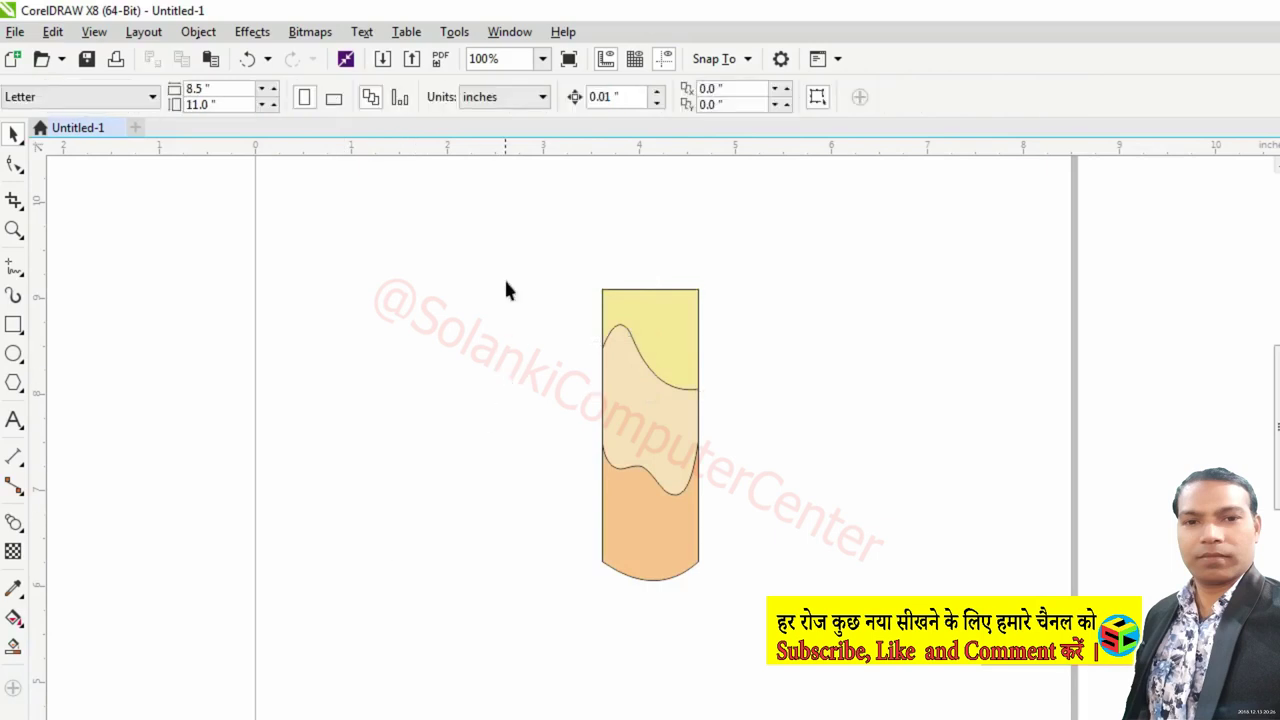
left_click_drag(679, 383, 757, 637)
type("0")
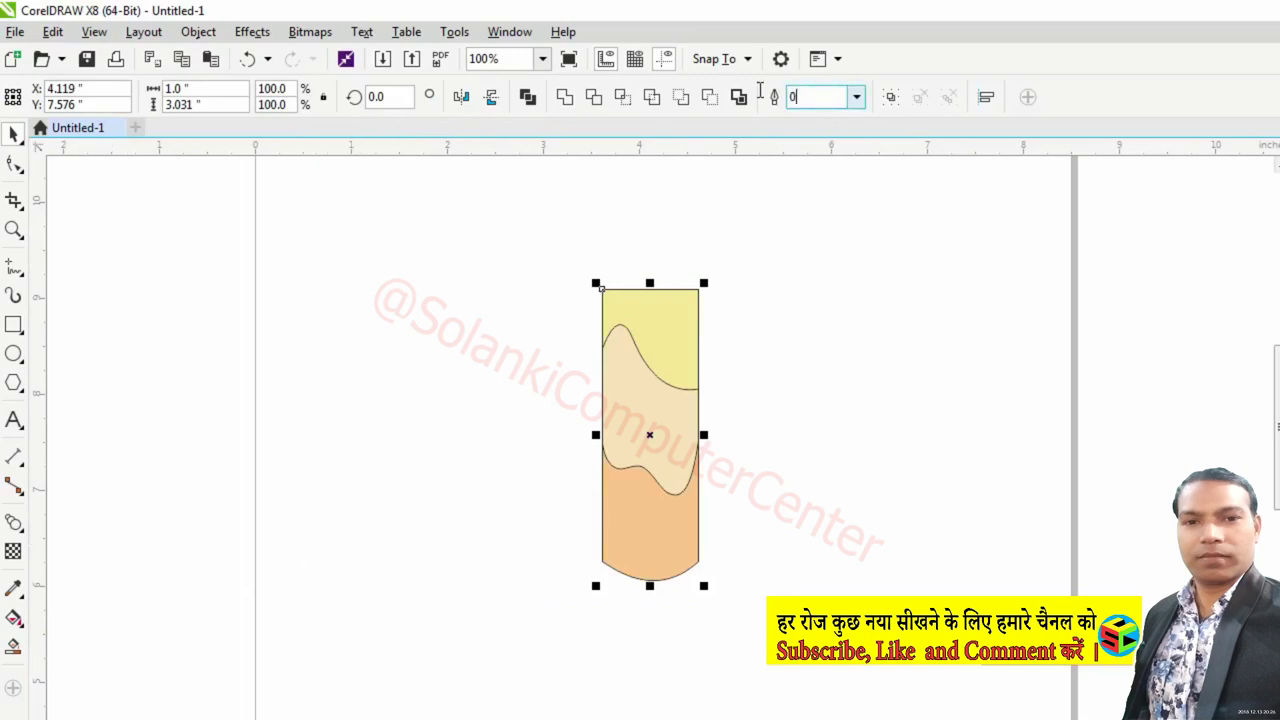
Remove the outlines and blend bottom-to-middle and middle-to-top into one yellow-to-orange gradient.
key("Return")
left_click(827, 245)
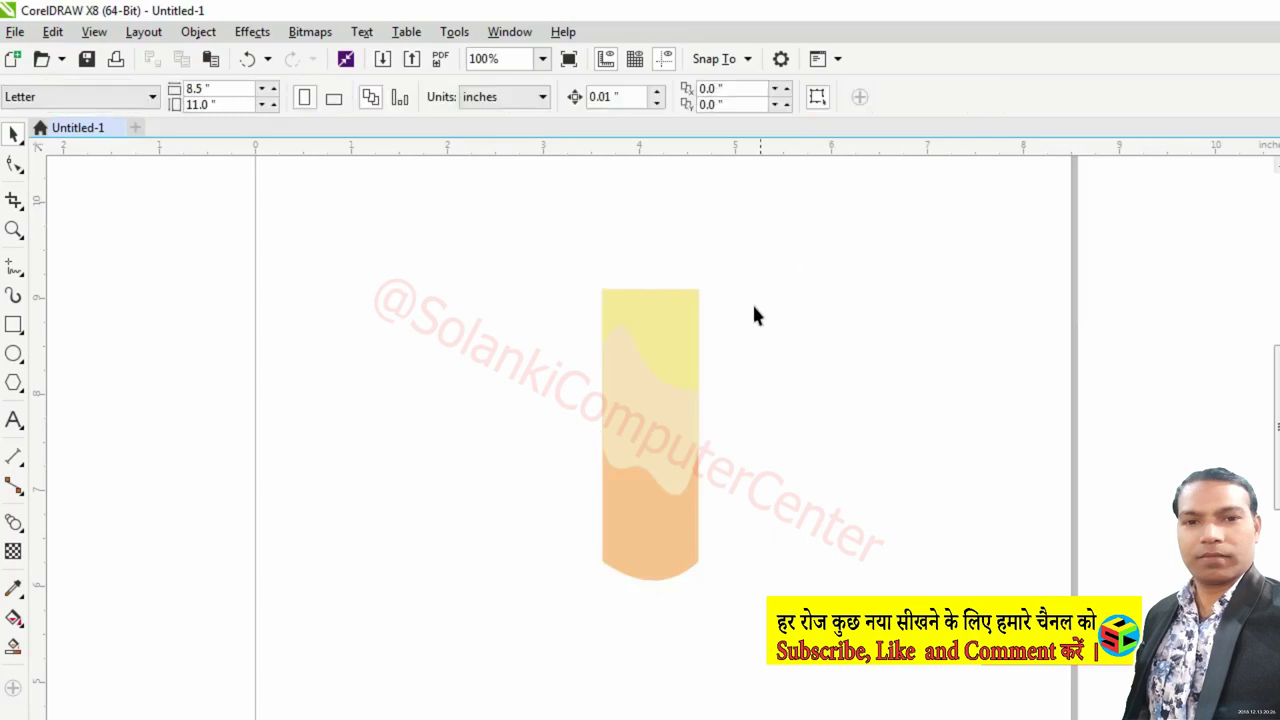
left_click(671, 514)
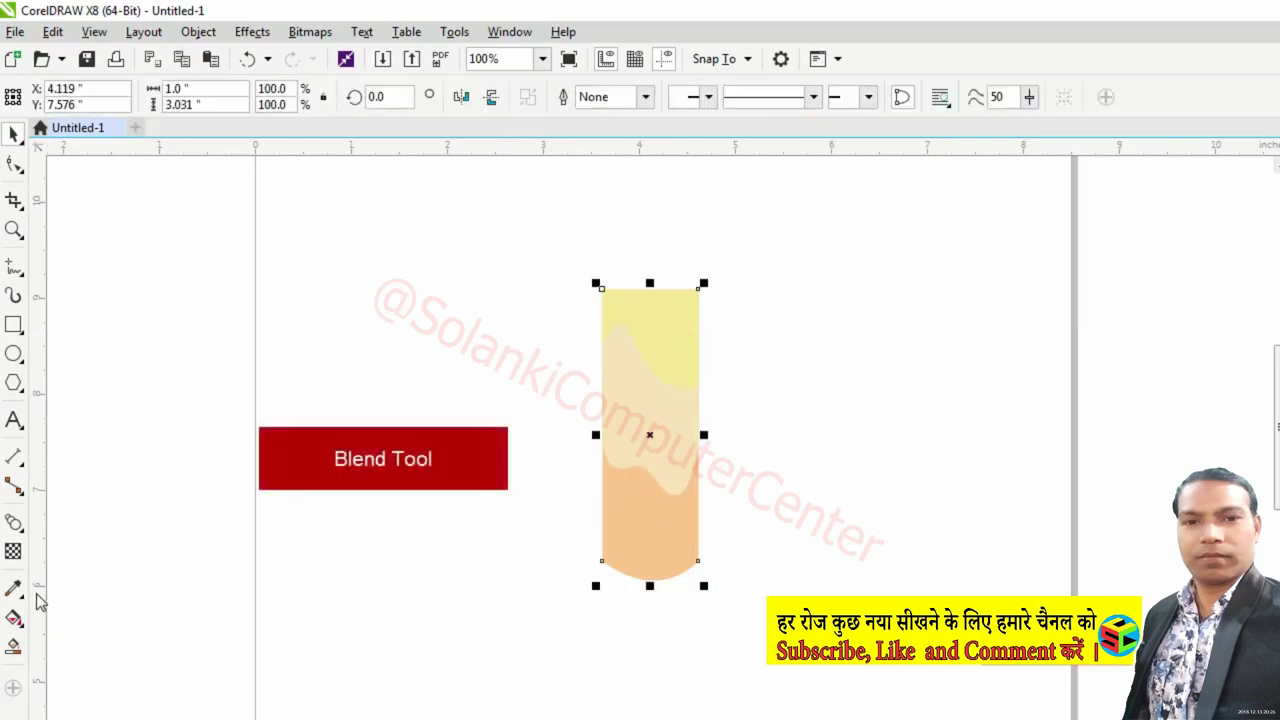
left_click(15, 522)
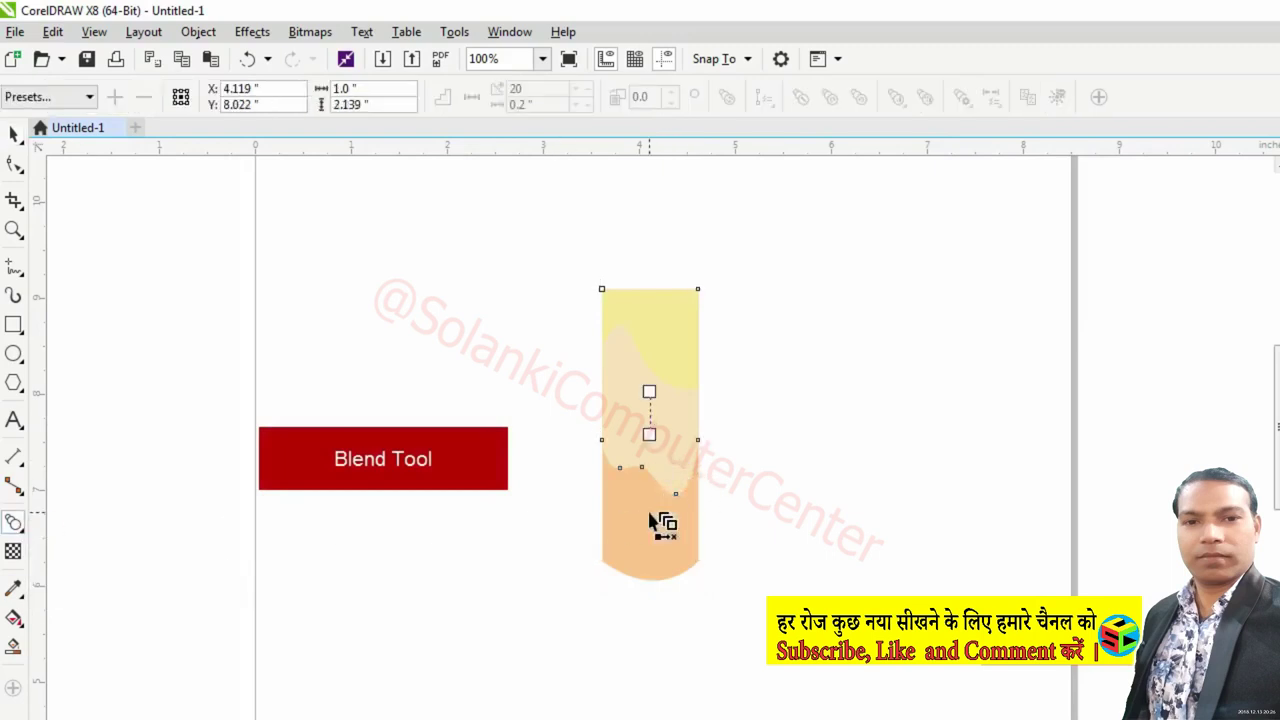
left_click_drag(651, 520, 660, 480)
left_click_drag(649, 411, 649, 365)
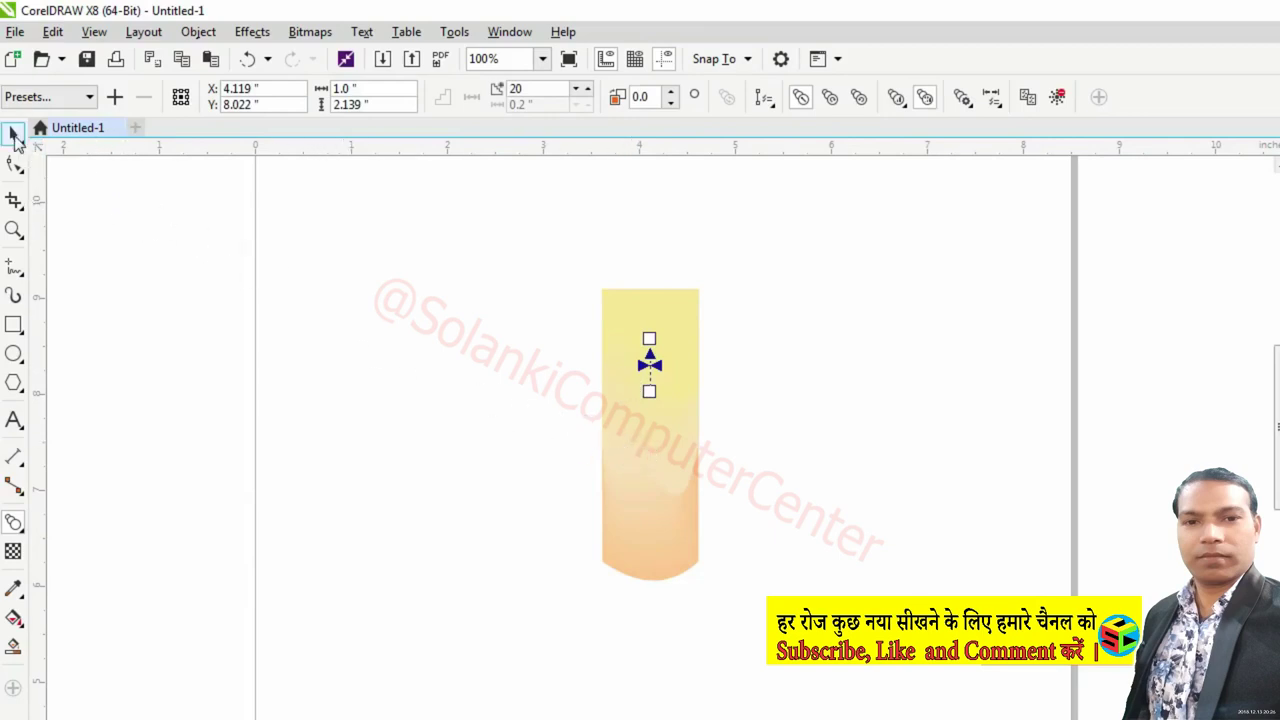
Draw a closed four-sided freehand outline to the right of the candle.
left_click(14, 266)
left_click_drag(765, 265, 770, 484)
left_click(833, 483)
left_click(884, 315)
left_click(765, 265)
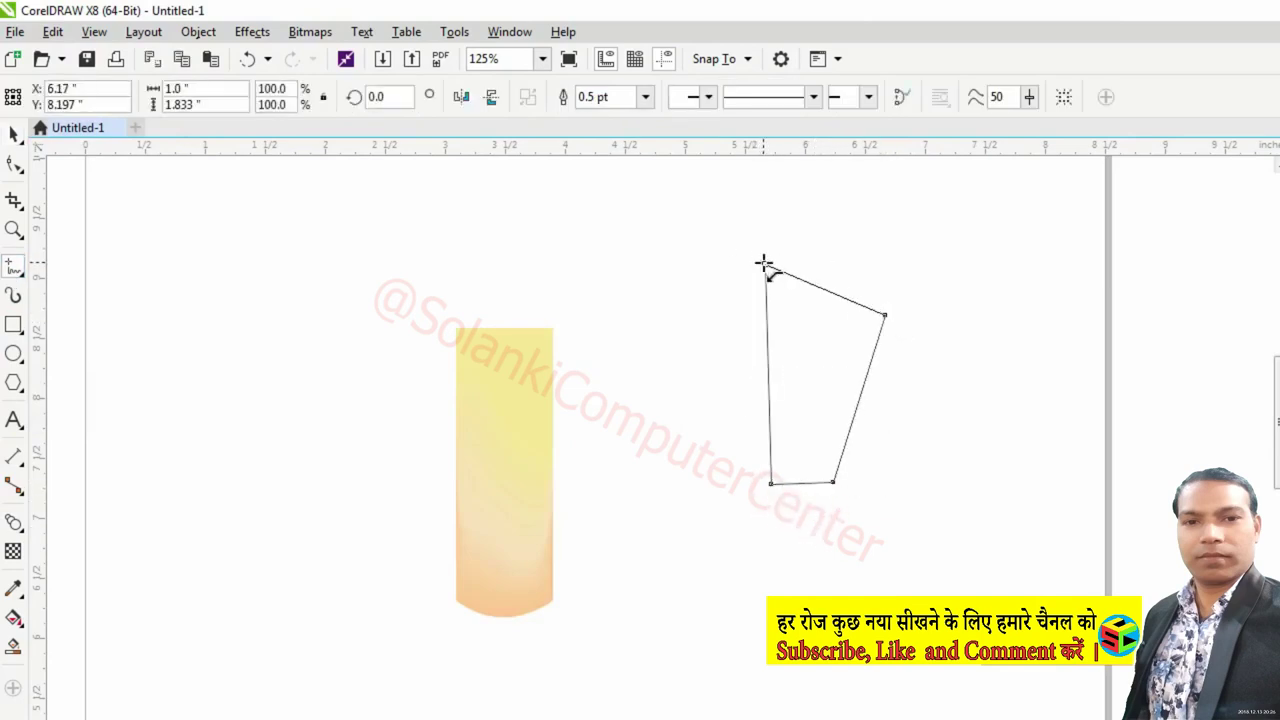
key("F10")
Curve the outline's left side, bottom and right side outward and raise its top point.
left_click_drag(769, 355, 723, 340)
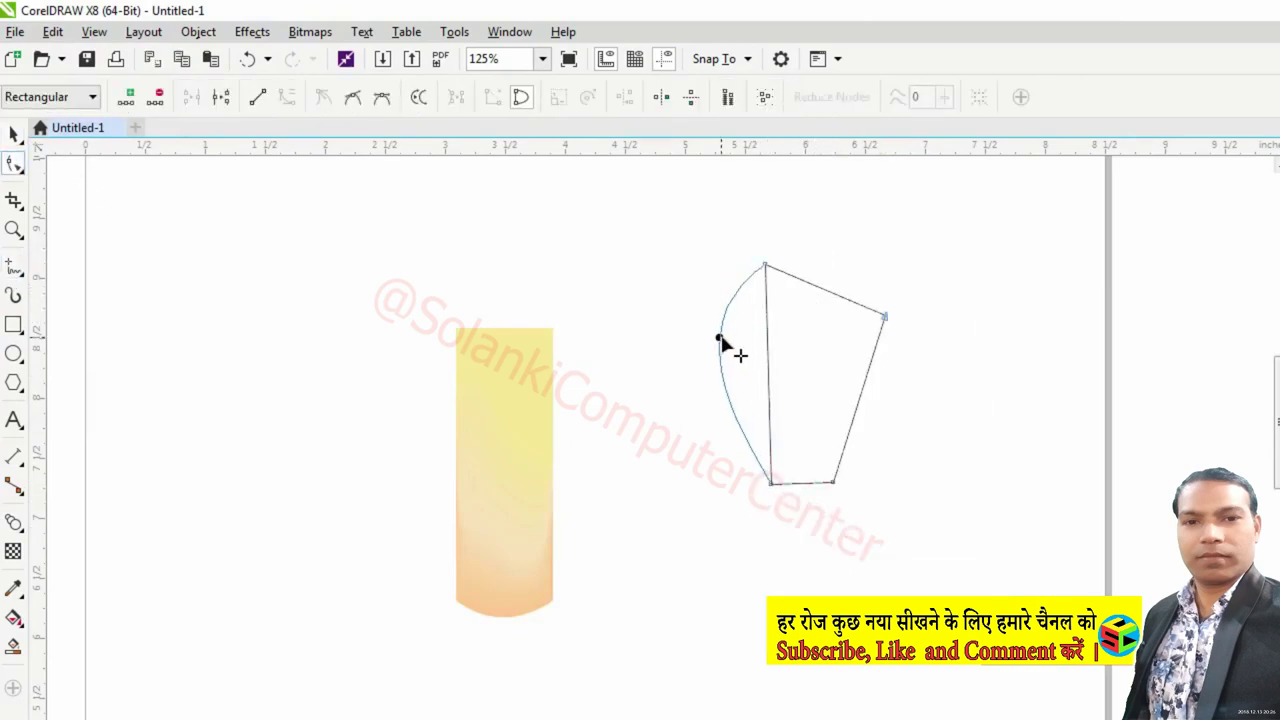
left_click_drag(814, 486, 812, 553)
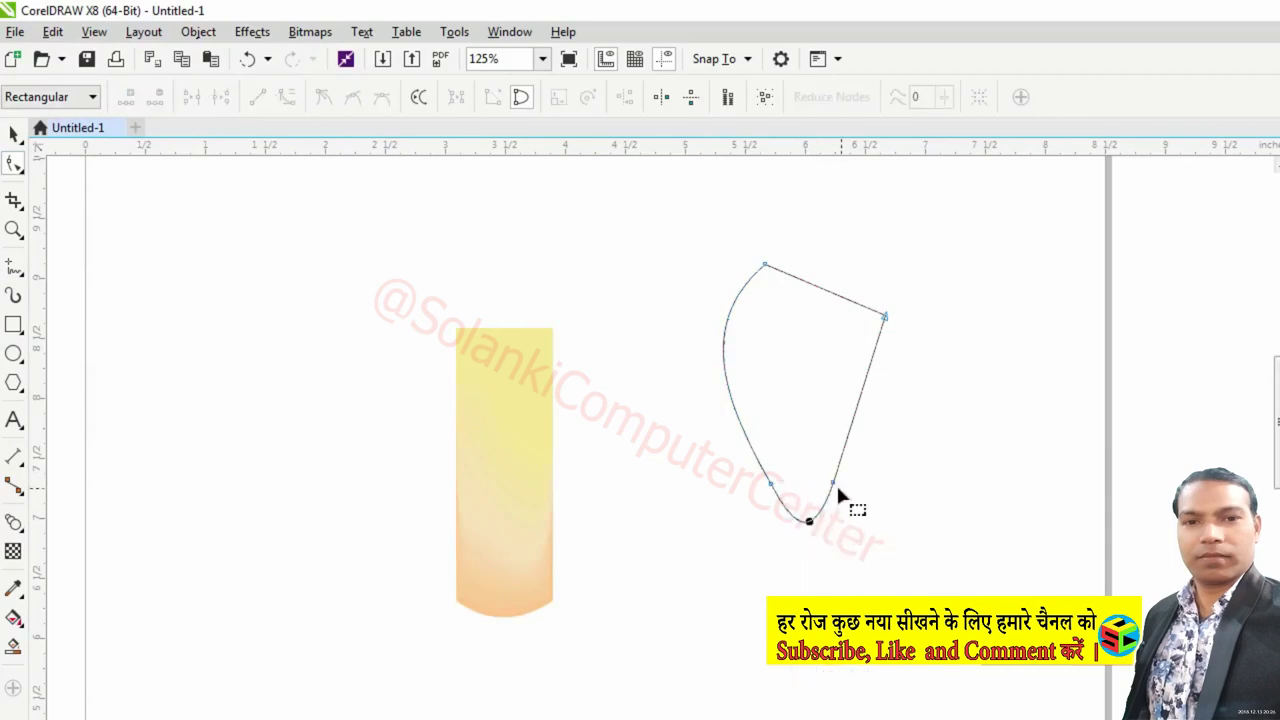
left_click_drag(884, 318, 851, 348)
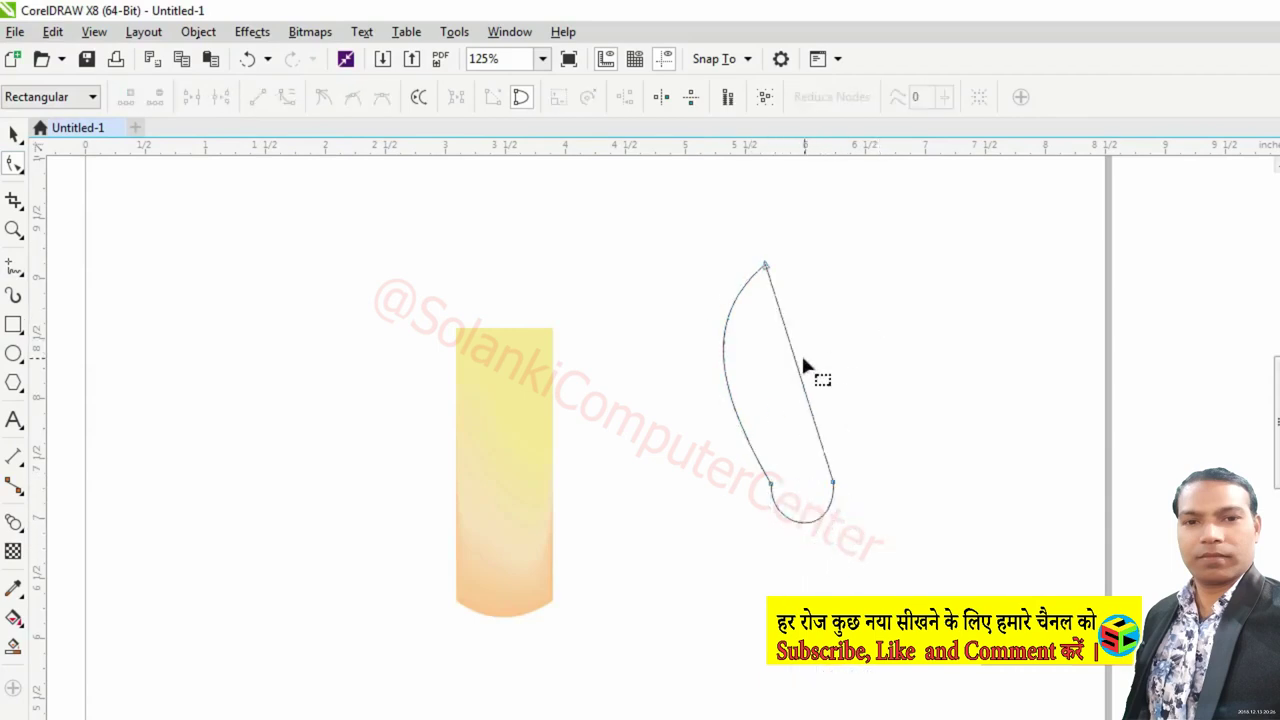
left_click_drag(766, 268, 766, 250)
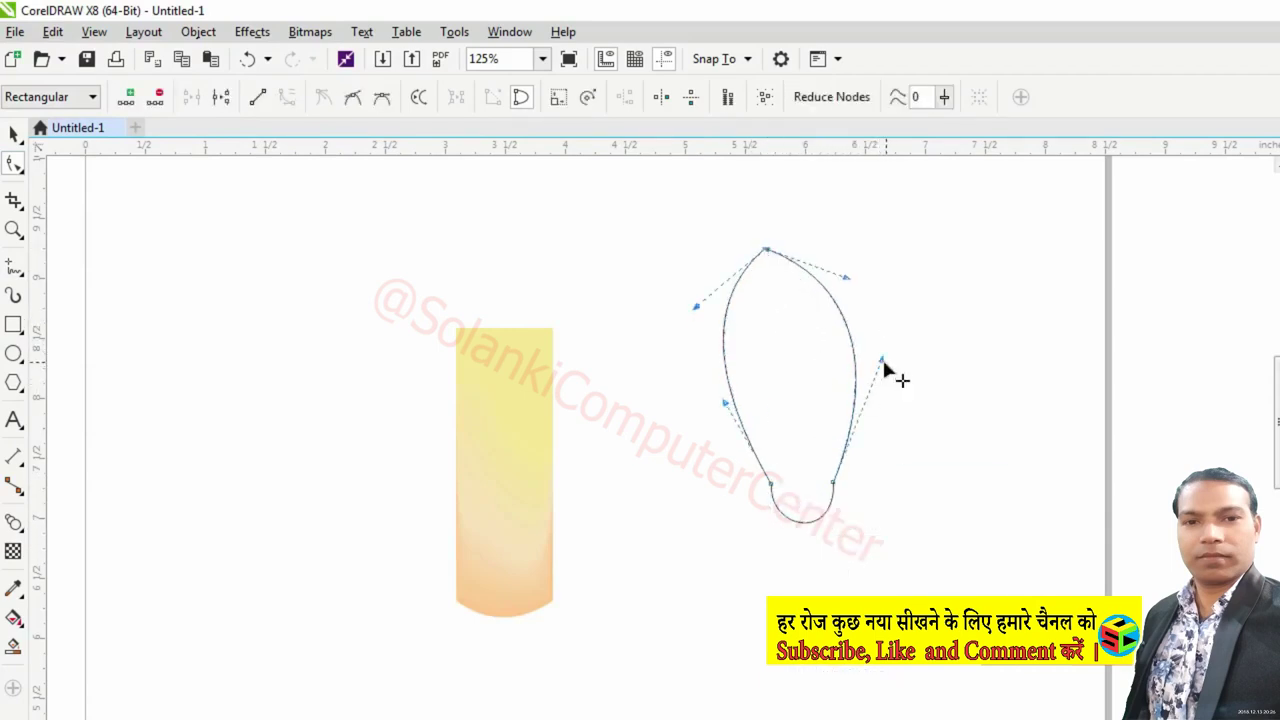
left_click_drag(886, 366, 871, 366)
left_click(792, 500)
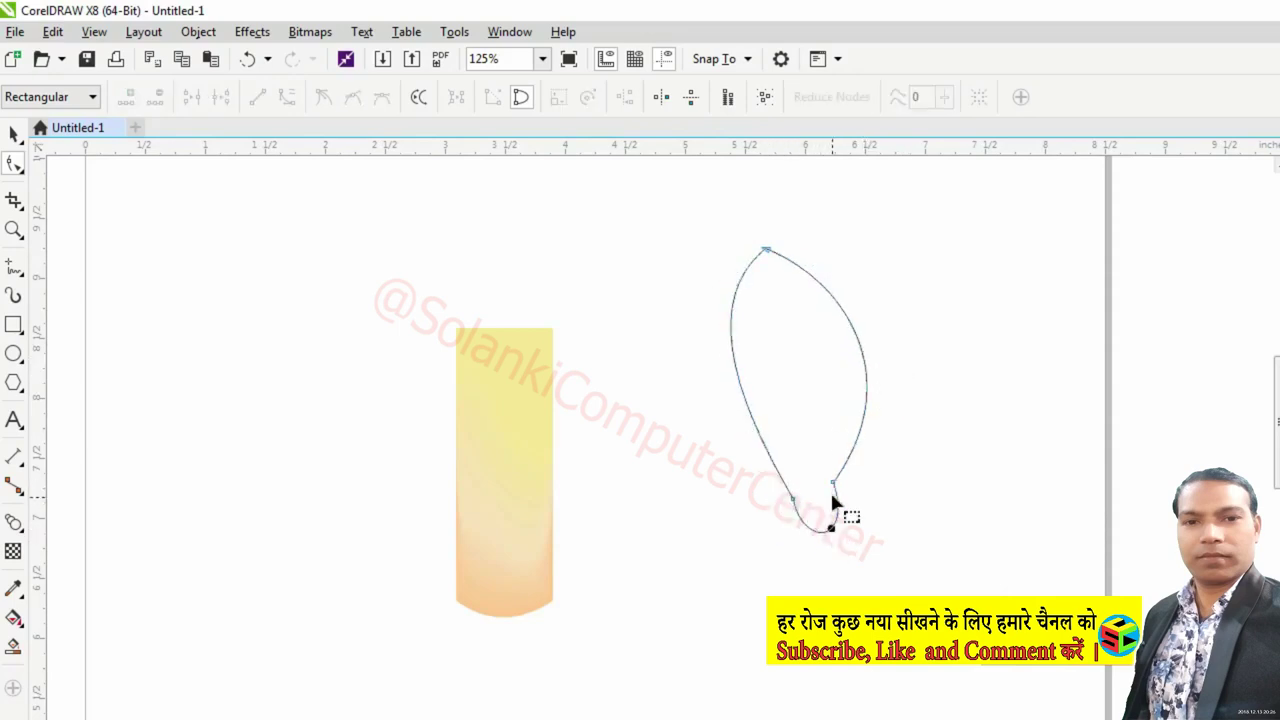
left_click_drag(830, 495, 840, 538)
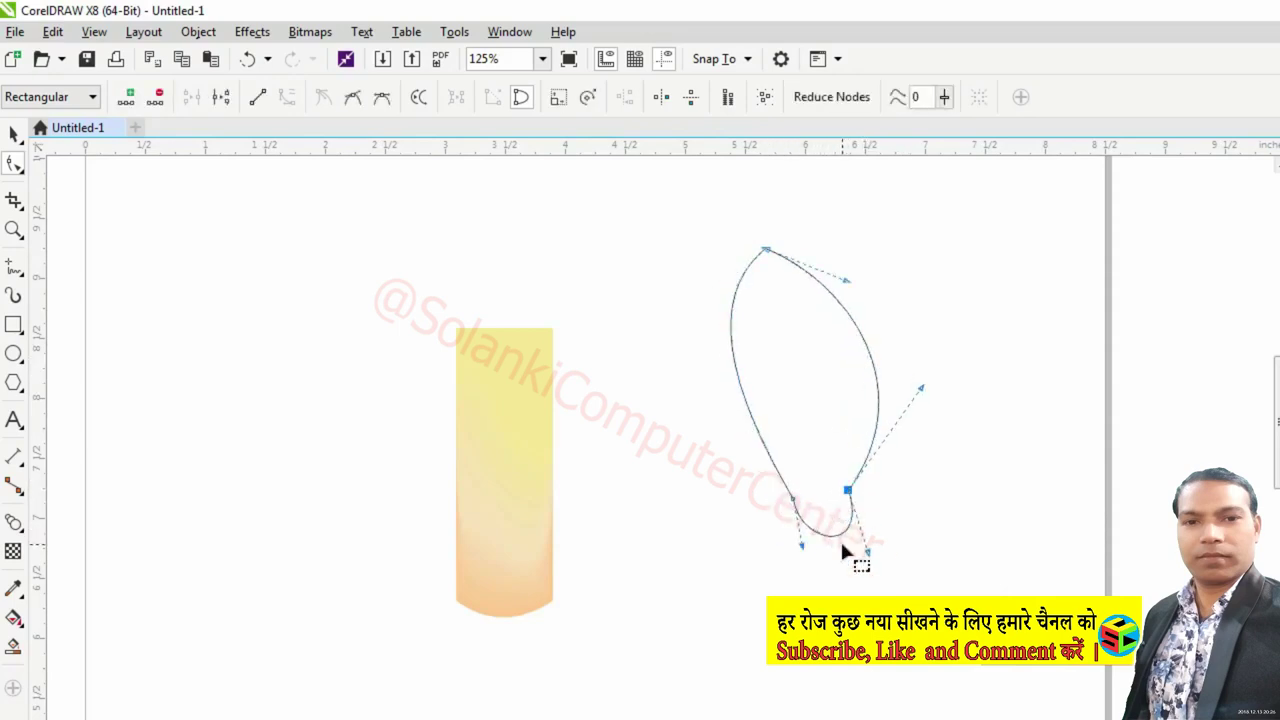
Add a left-side node and narrow the right curve into a 1.238 by 2.411 inch teardrop.
double_click(726, 352)
left_click_drag(870, 357, 862, 347)
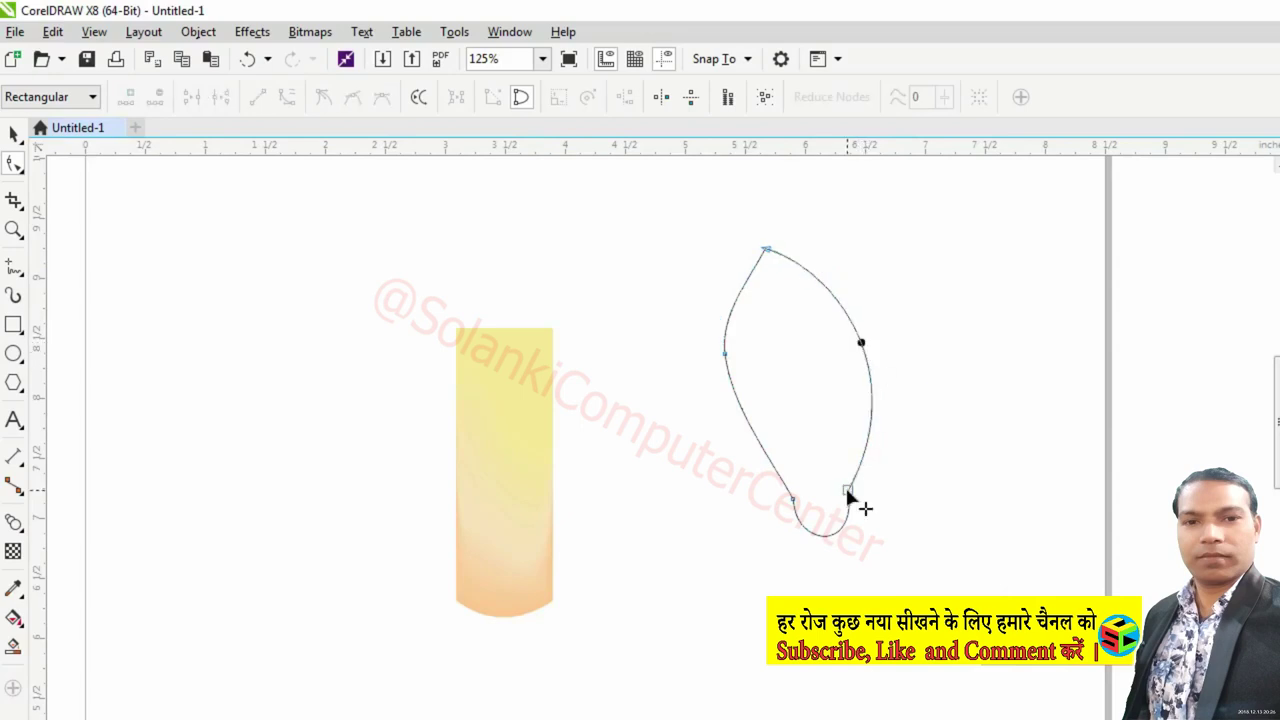
left_click(825, 538)
left_click(896, 530)
left_click(726, 356)
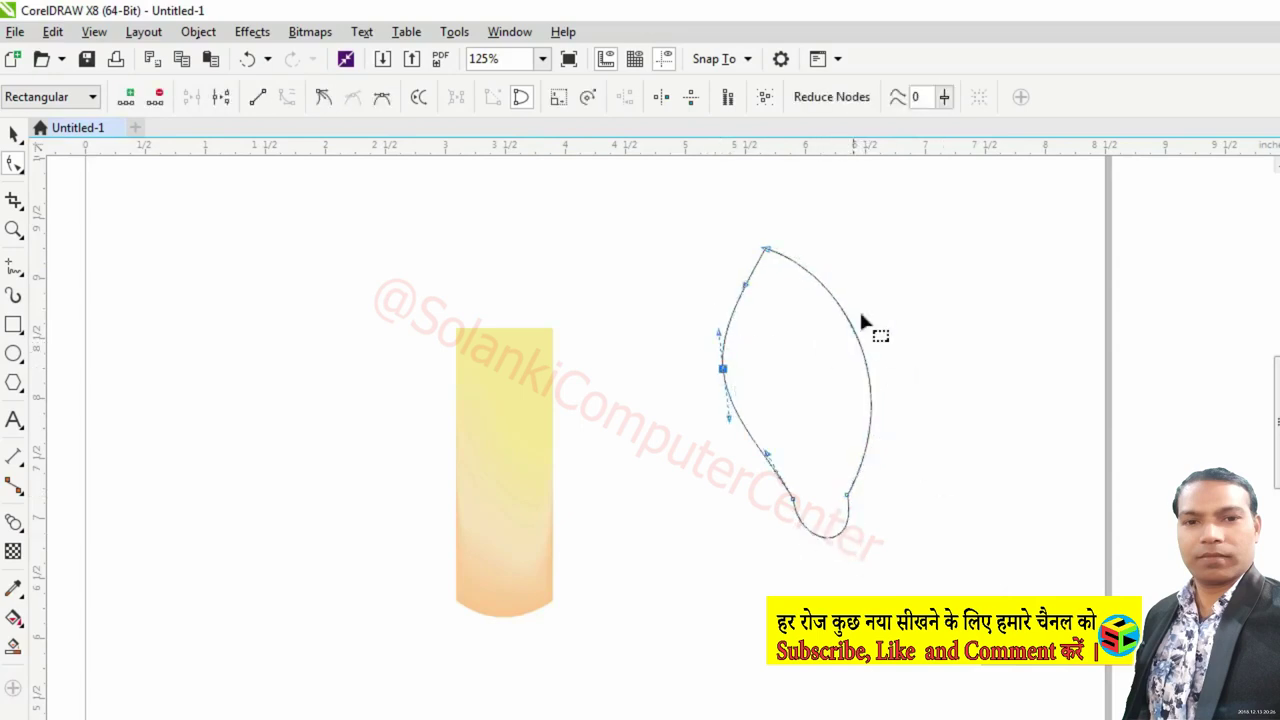
key("space")
left_click(825, 292)
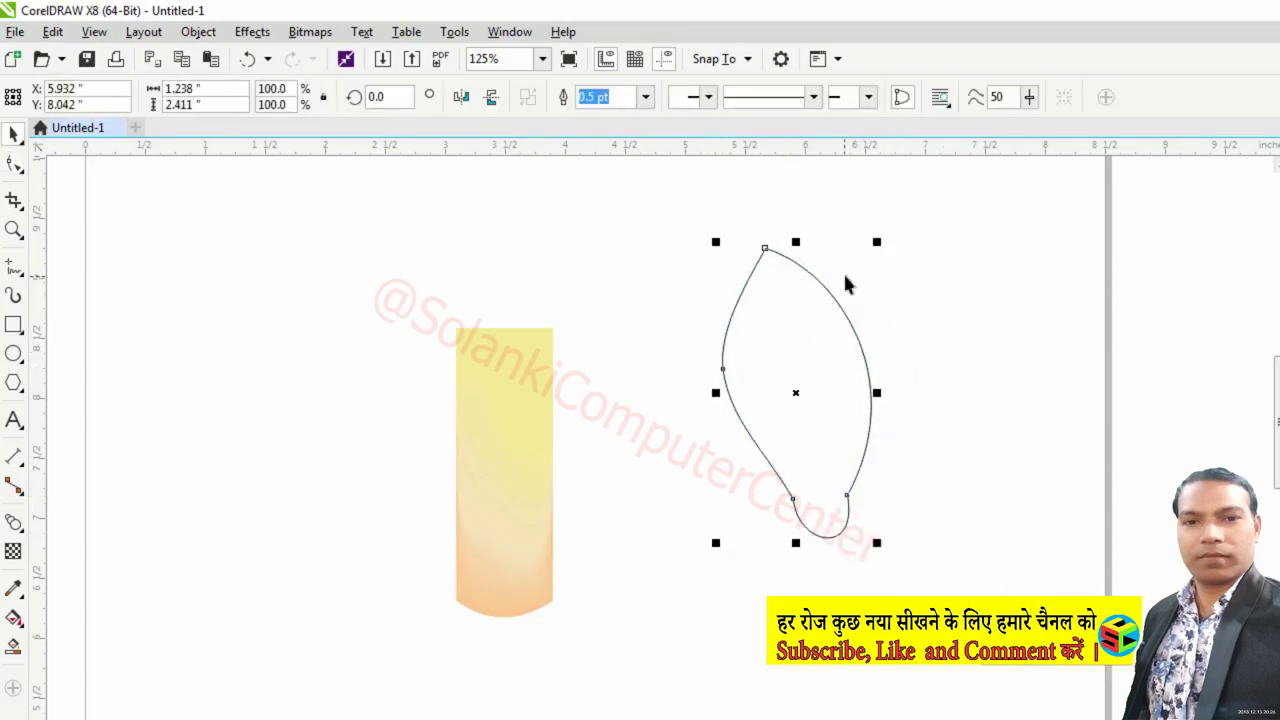
Make a smaller copy inside the flame and pull in its left side, top and right side.
left_click_drag(876, 242, 860, 277)
key("F10")
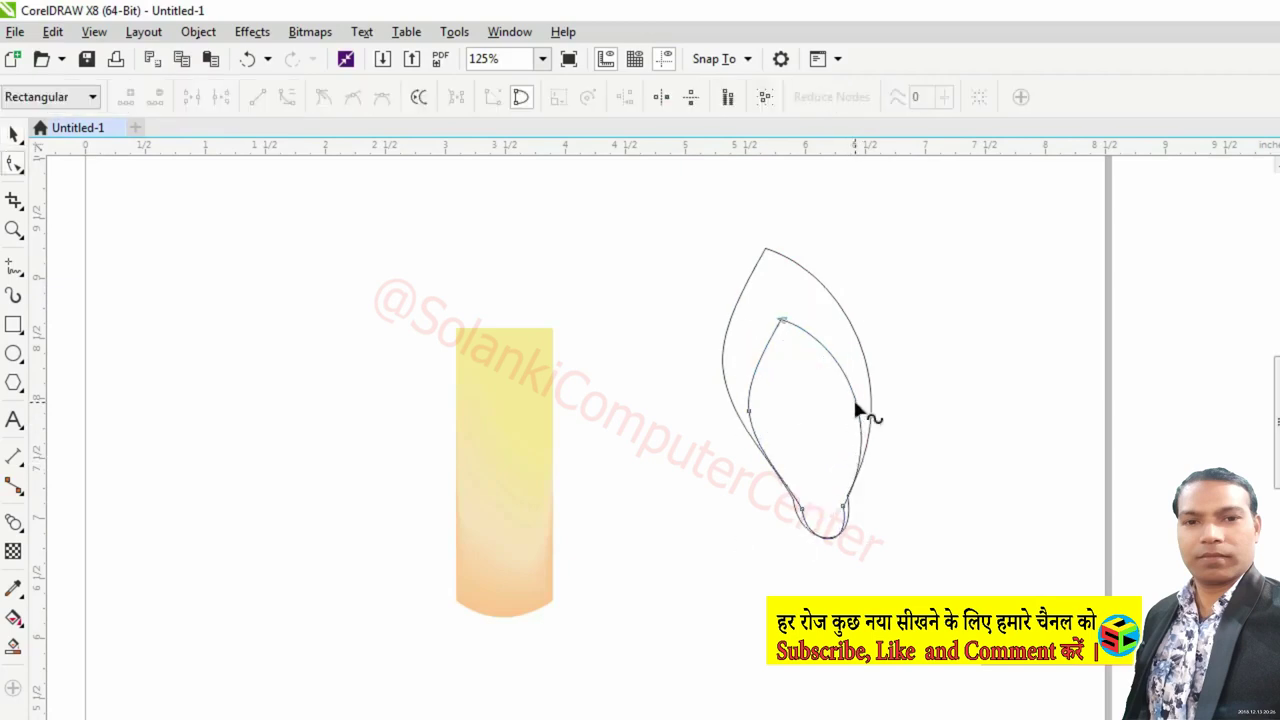
left_click_drag(752, 420, 777, 420)
left_click_drag(781, 322, 851, 386)
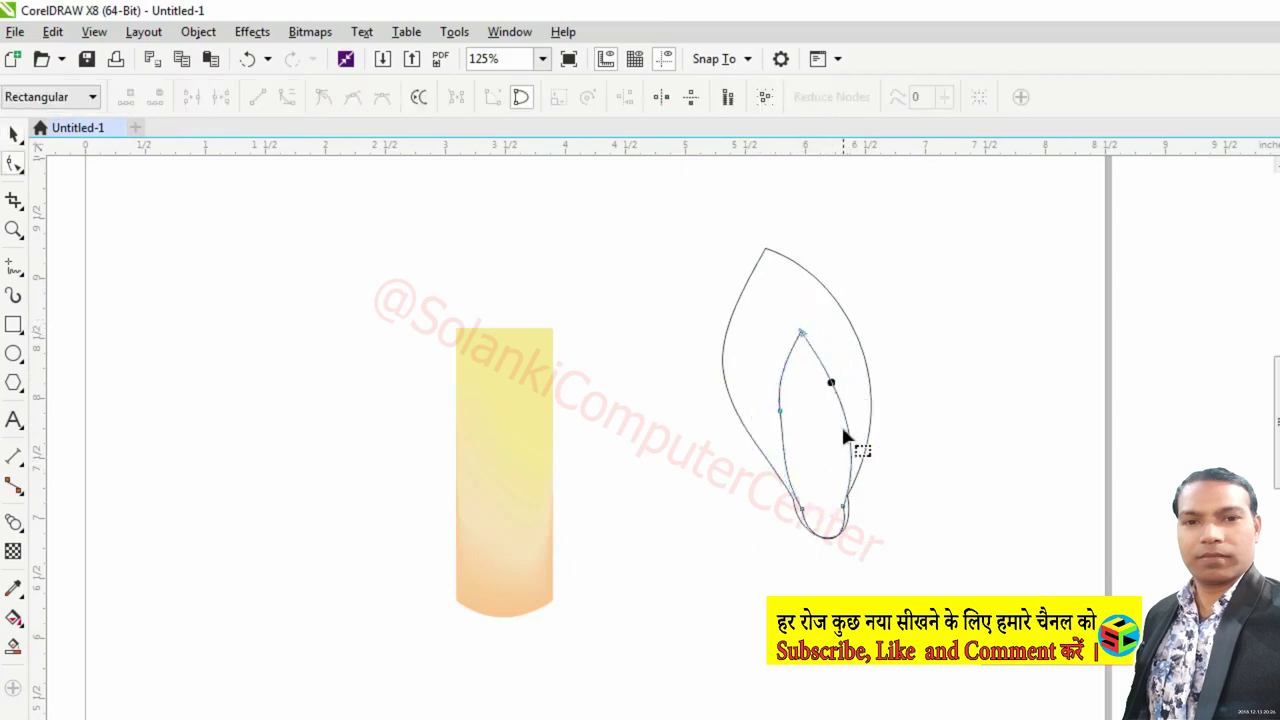
left_click_drag(845, 508, 845, 466)
key("space")
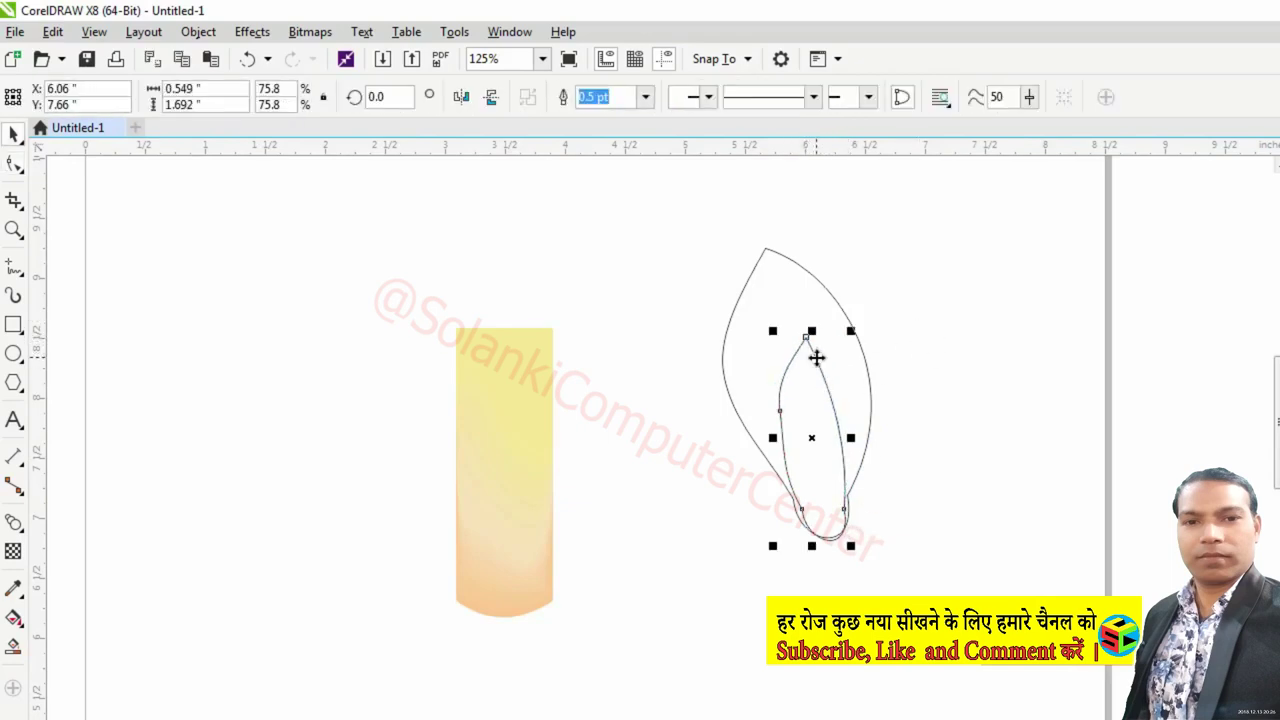
Add an even smaller innermost copy and pull its left side inward.
left_click_drag(850, 330, 843, 372)
key("space")
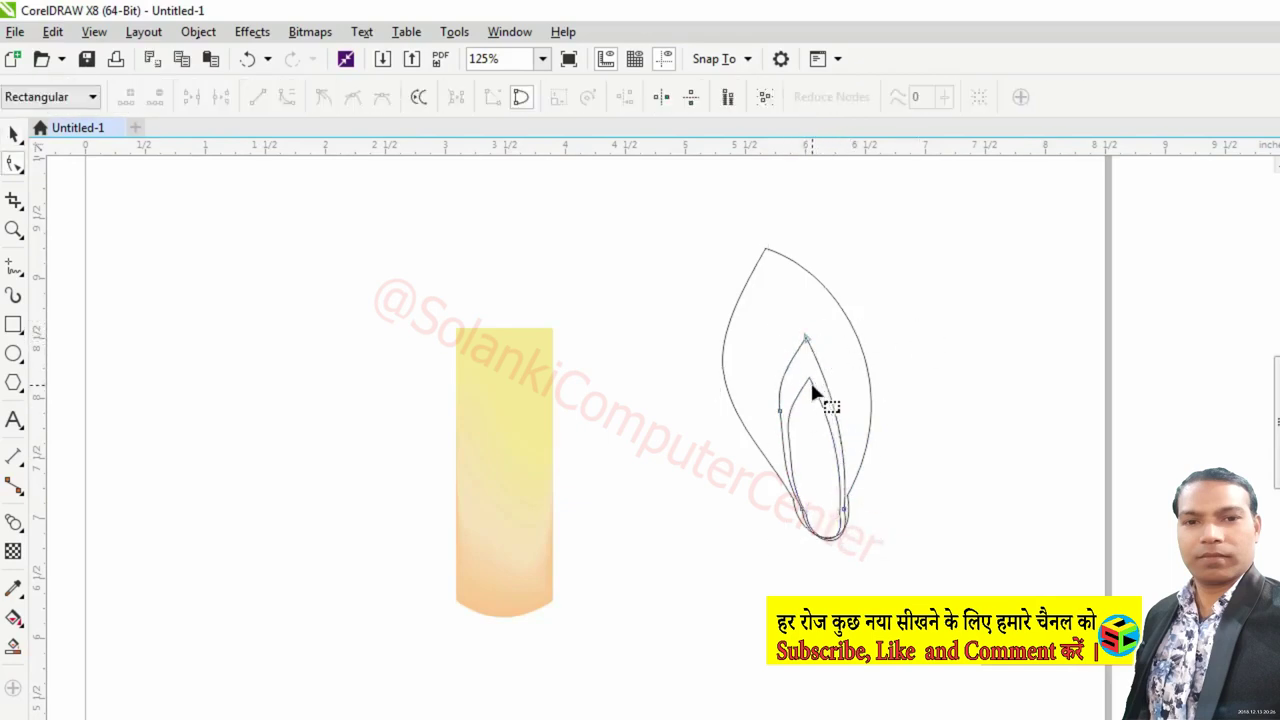
left_click_drag(793, 432, 794, 408)
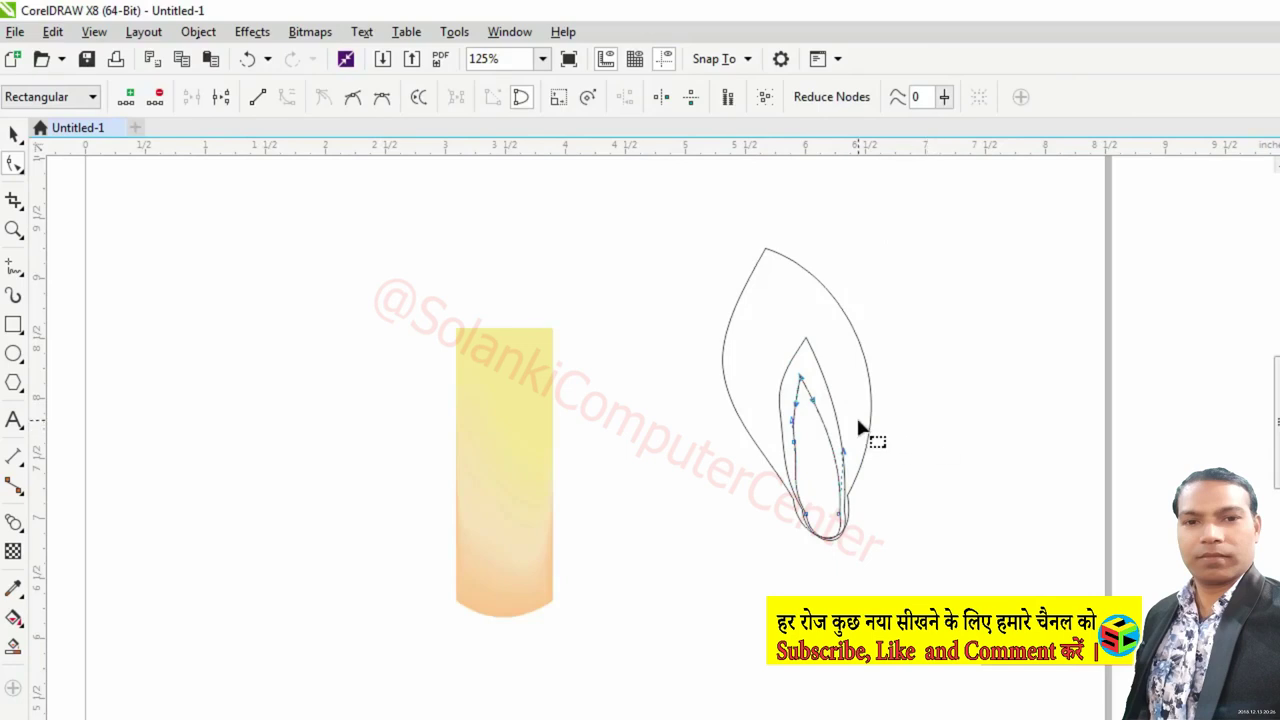
key("space")
key("space")
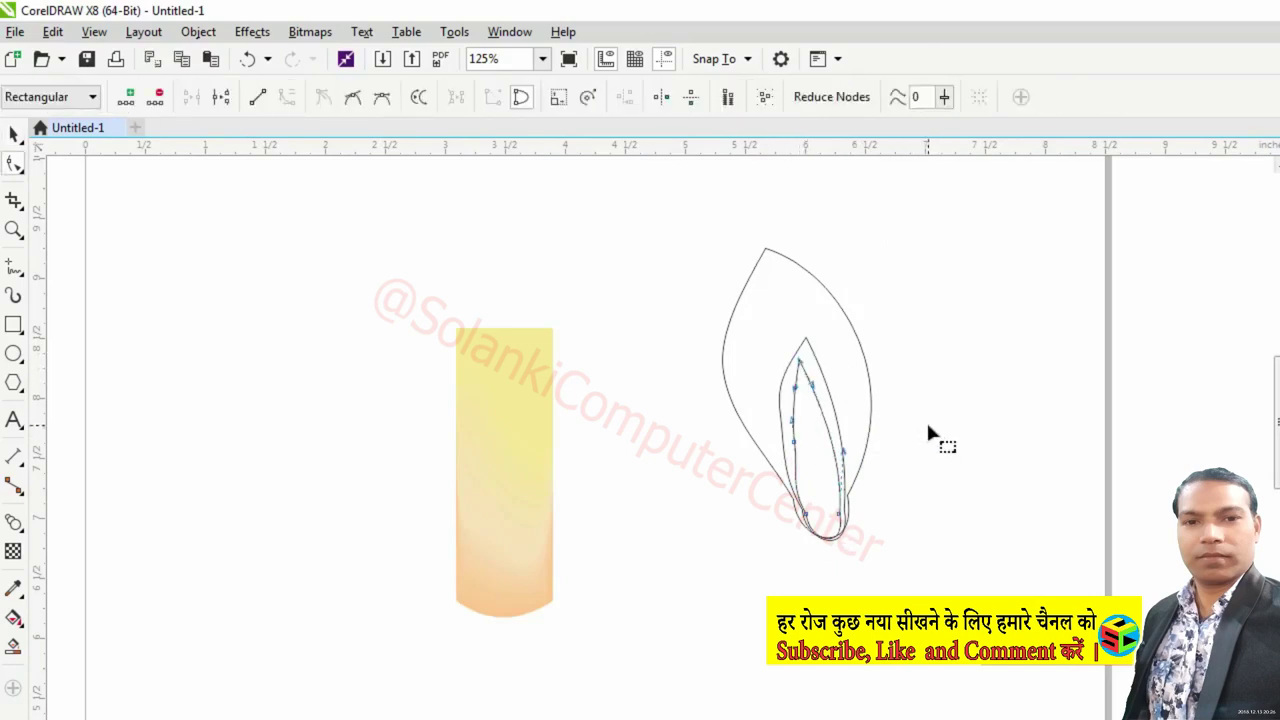
key("space")
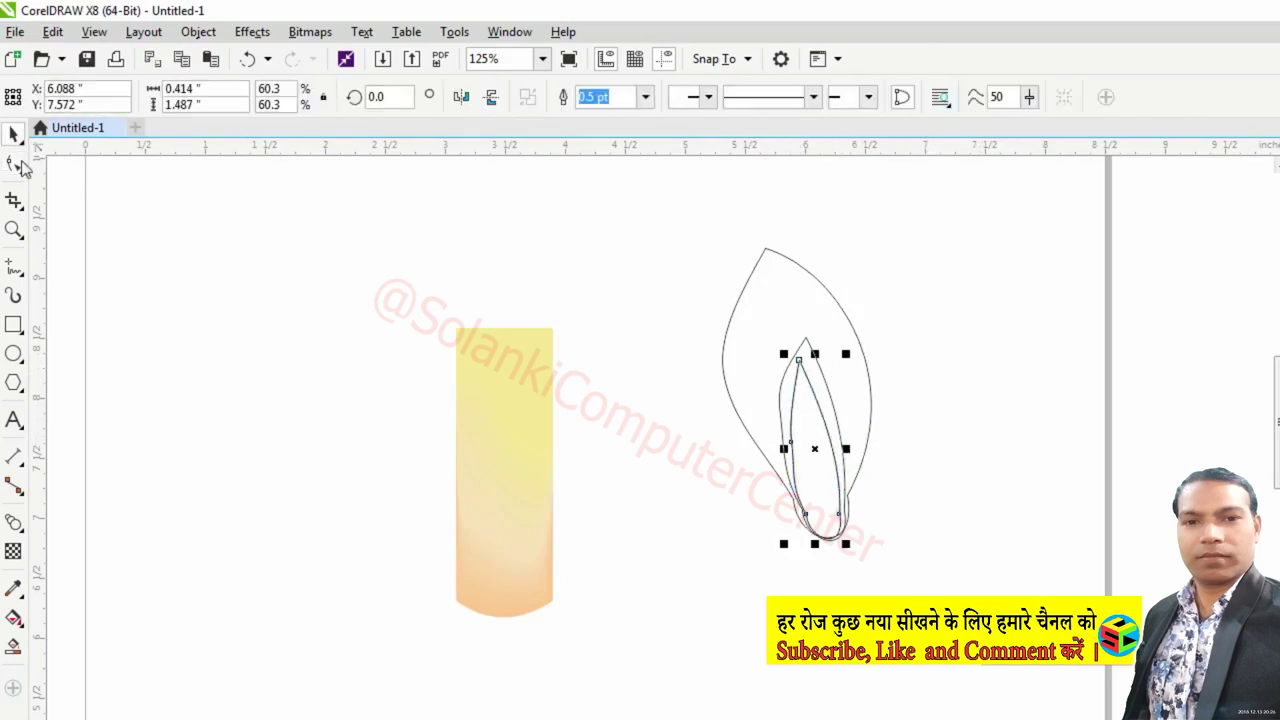
Create a narrower mirrored copy of the inner curve and adjust its nodes.
left_click_drag(846, 354, 800, 366)
left_click(977, 371)
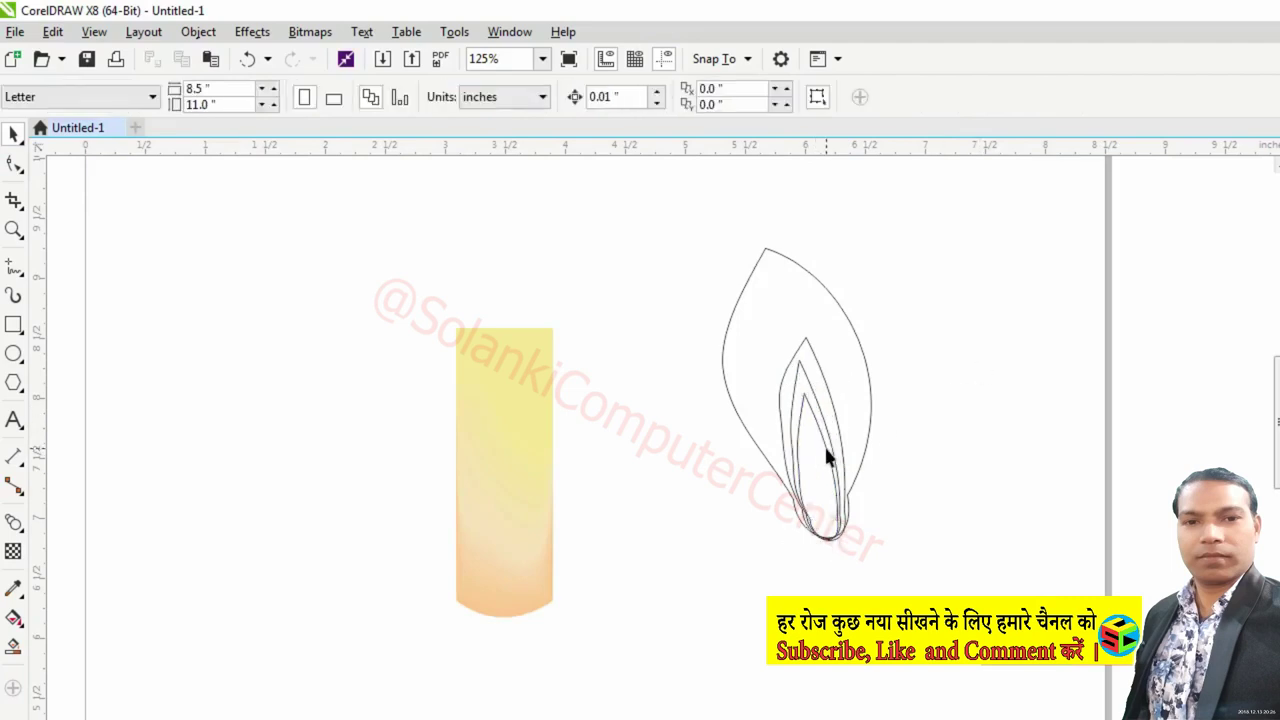
key("space")
left_click(846, 500)
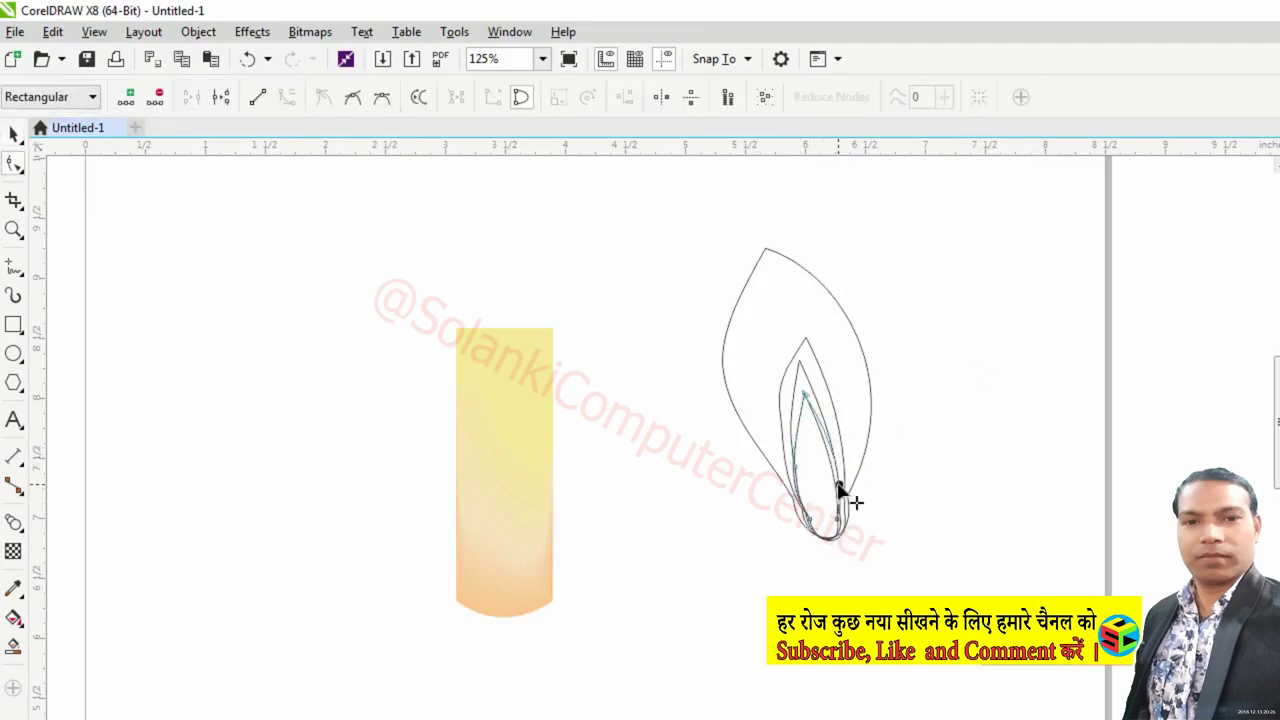
left_click(811, 402)
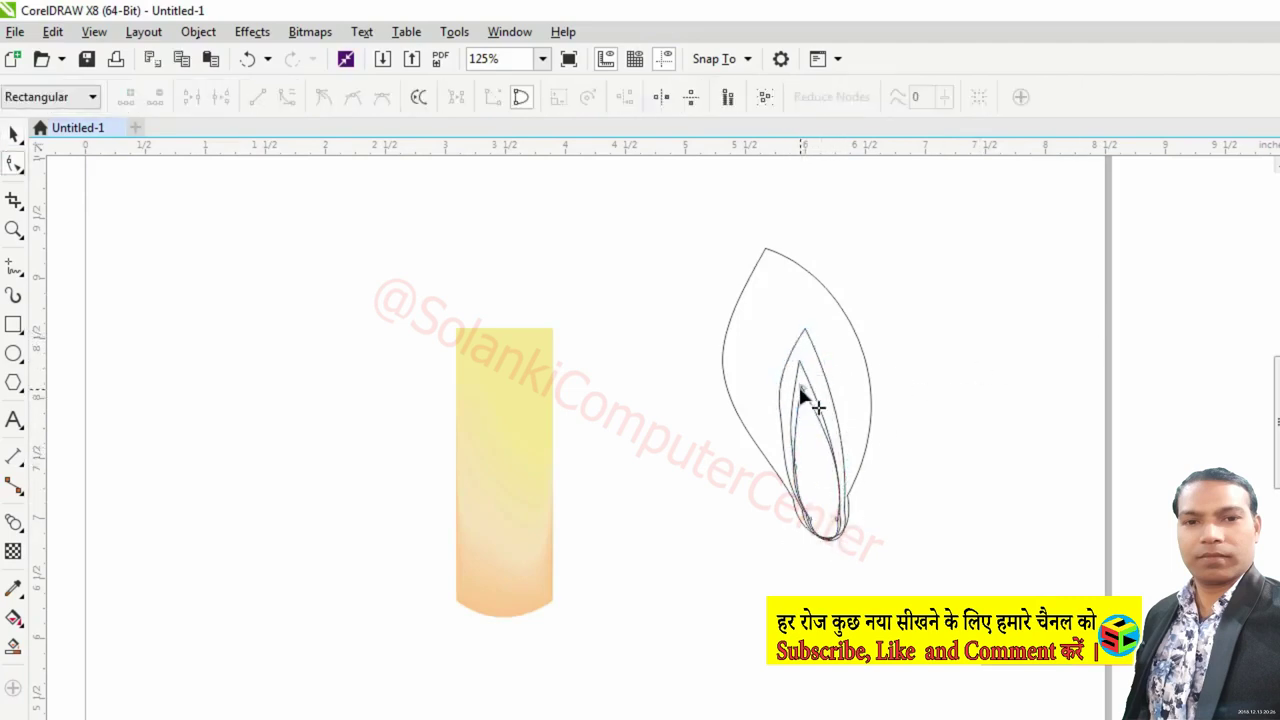
left_click(962, 342)
key("space")
Zoom to the flame base and reshape the bottom of the right inner curve.
left_click_drag(717, 421, 907, 559)
left_click(614, 414)
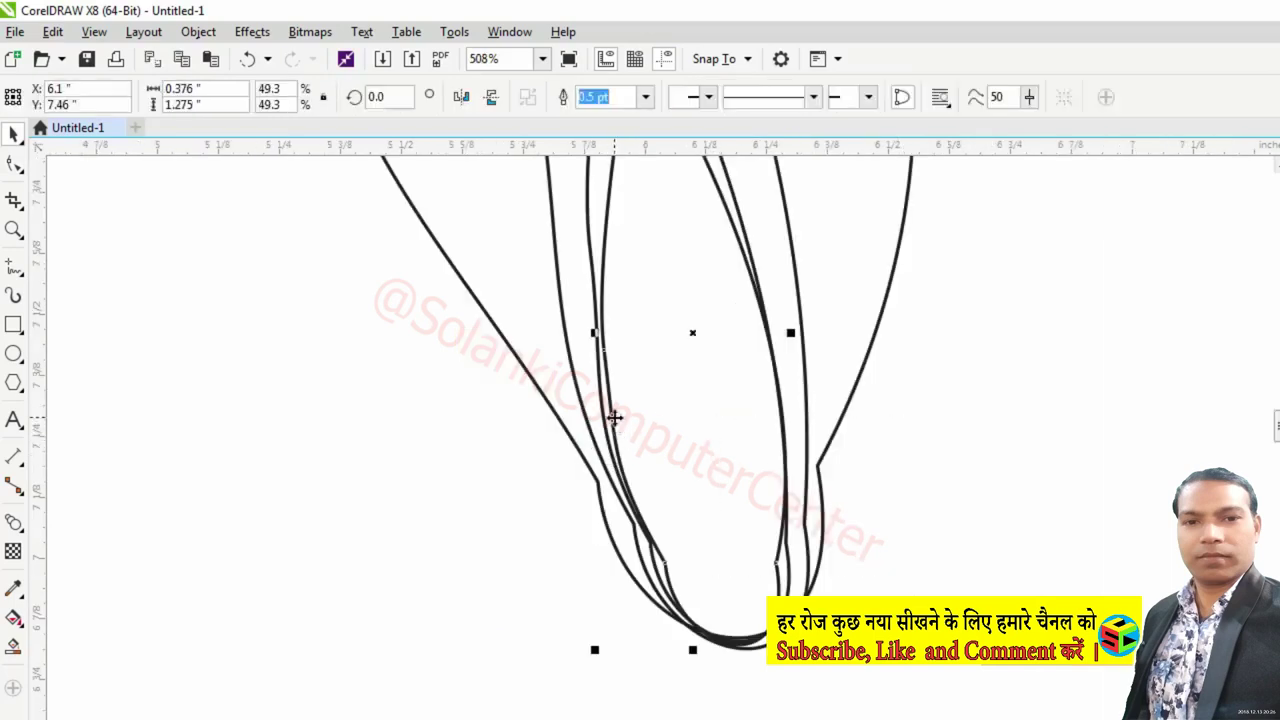
key("F10")
left_click(778, 580)
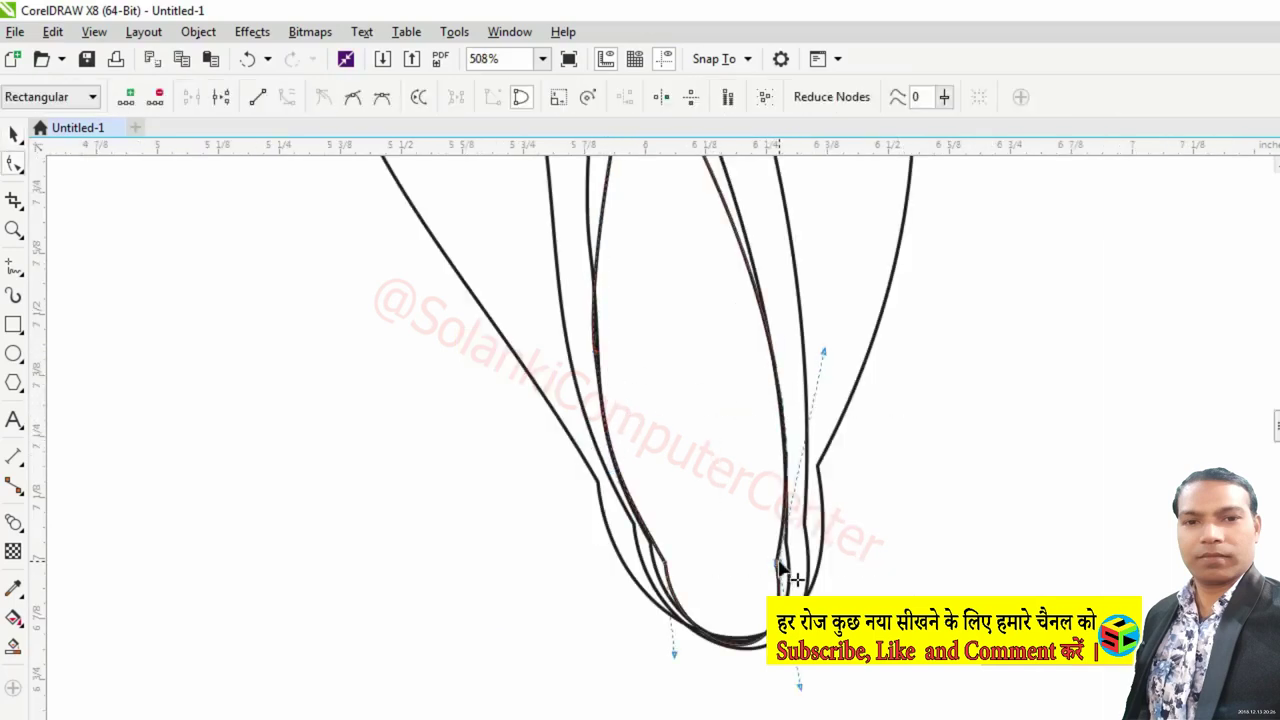
left_click_drag(780, 585, 789, 557)
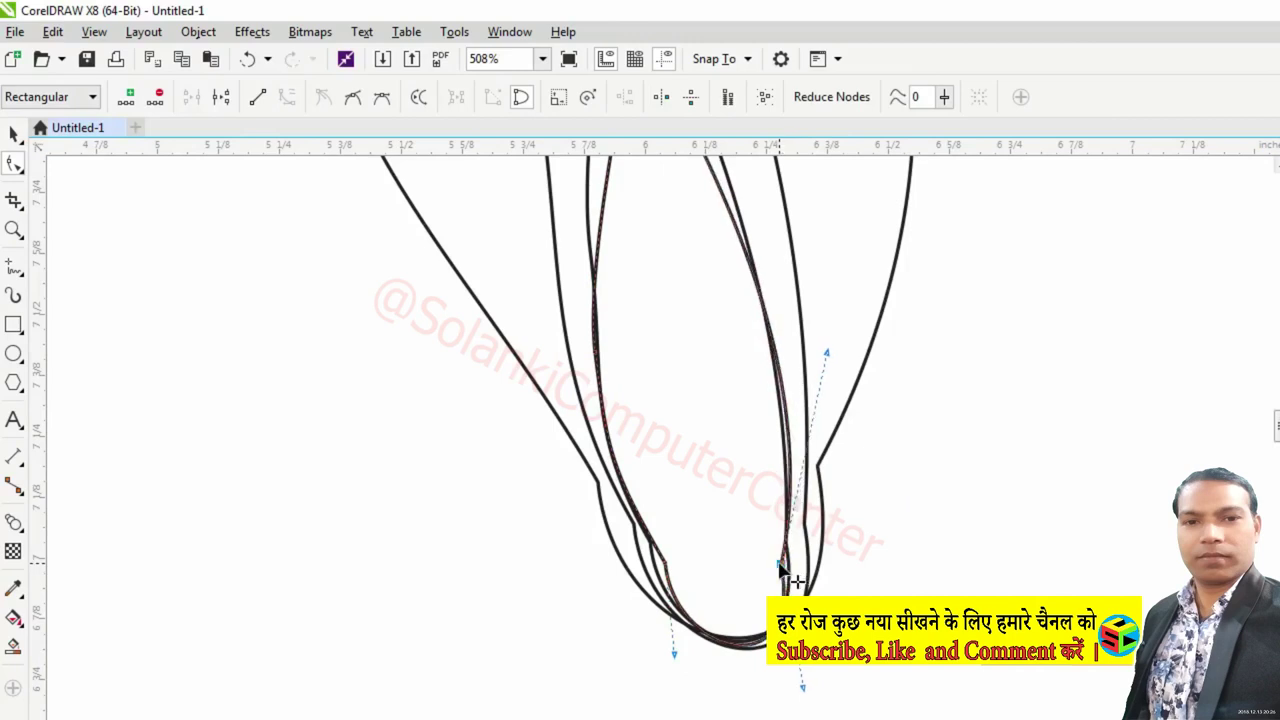
Draw a triangle at the flame base and bend its left edge into a curved petal.
left_click(13, 268)
left_click(698, 632)
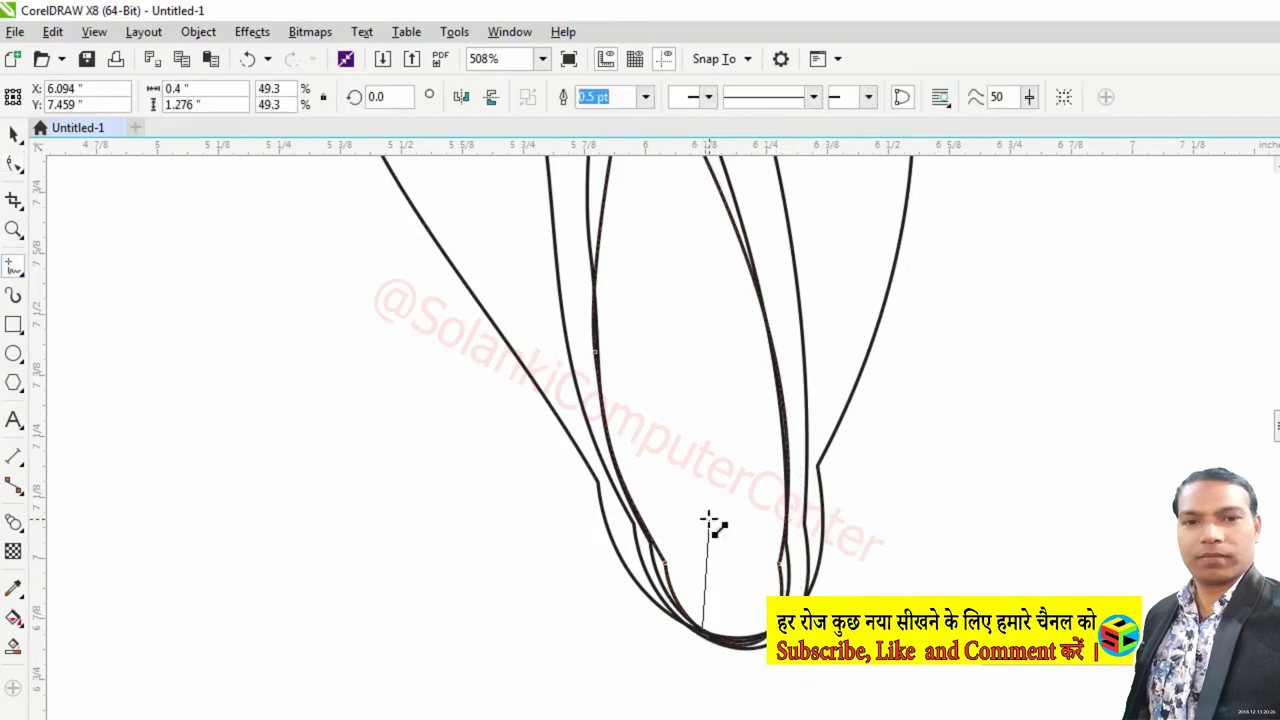
left_click(698, 500)
left_click(780, 588)
left_click(698, 632)
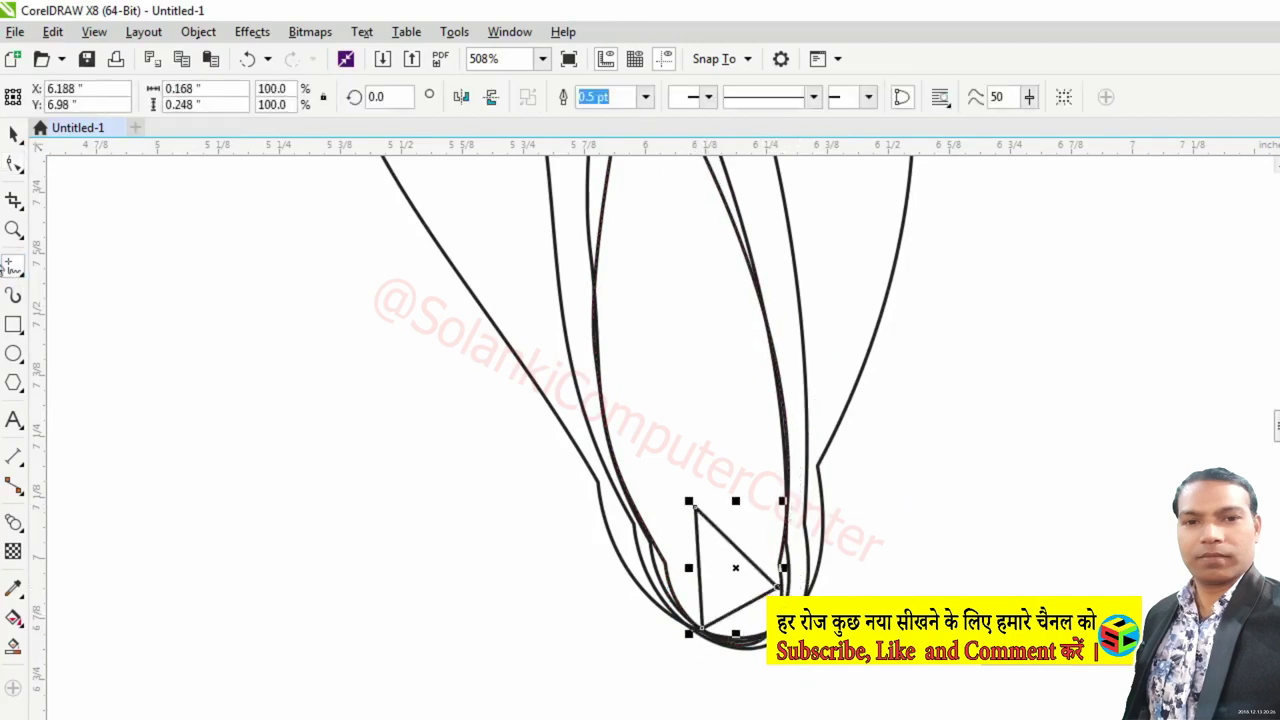
key("F10")
right_click(758, 610)
key("Escape")
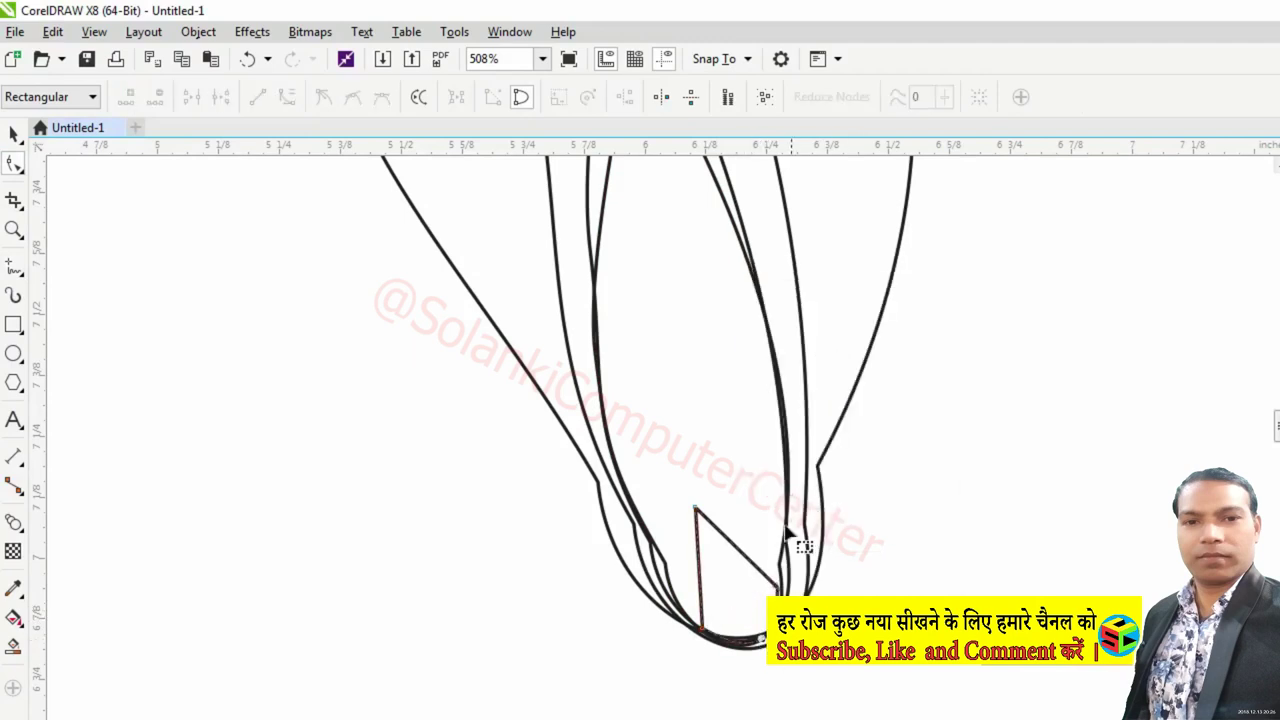
right_click(698, 560)
left_click(752, 272)
mouse_move(706, 549)
left_mouse_down()
mouse_move(727, 541)
mouse_move(700, 470)
left_mouse_up()
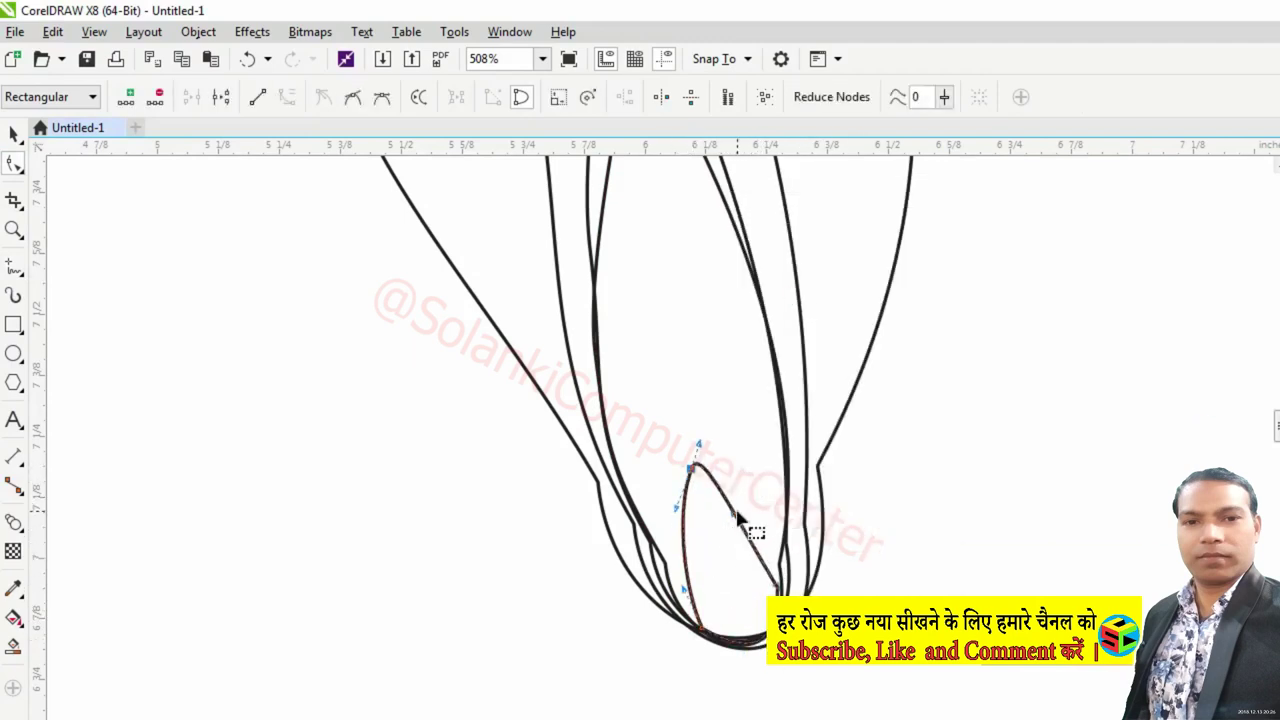
Nest a smaller copy of the petal inside it and adjust its nodes.
key("space")
left_click(727, 495)
left_click_drag(781, 451, 772, 499)
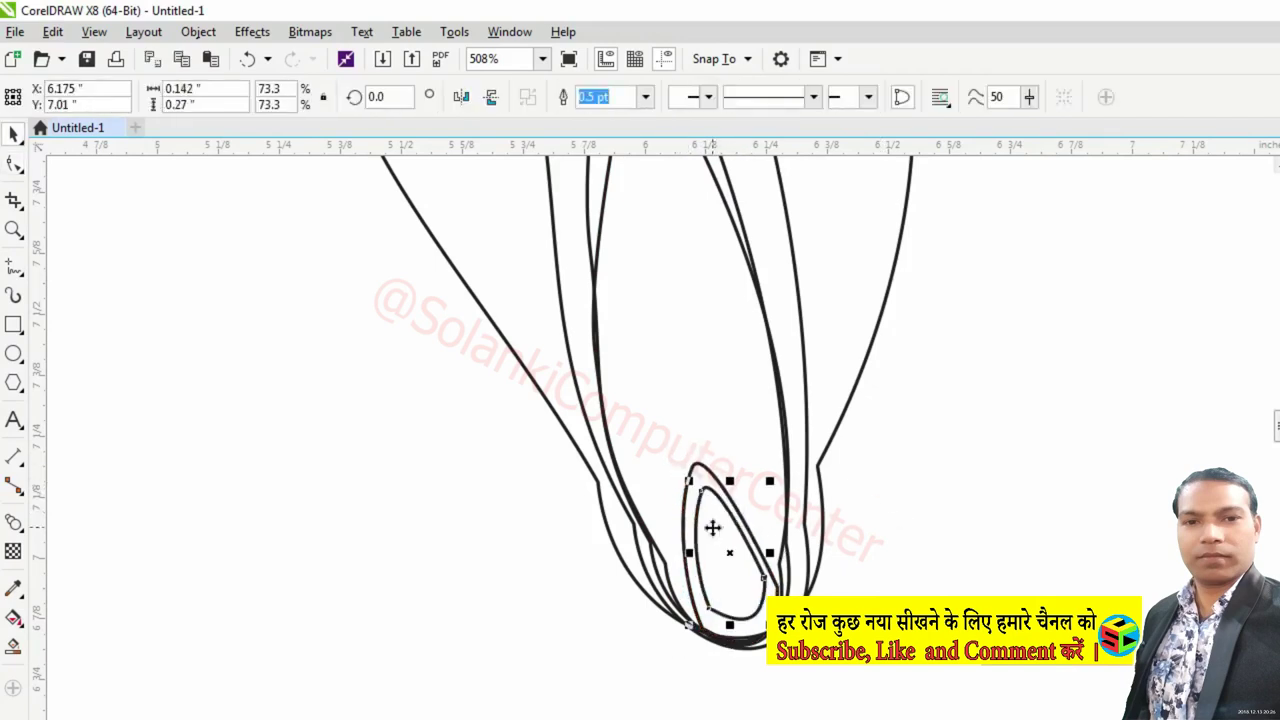
key("space")
left_click_drag(733, 640, 708, 632)
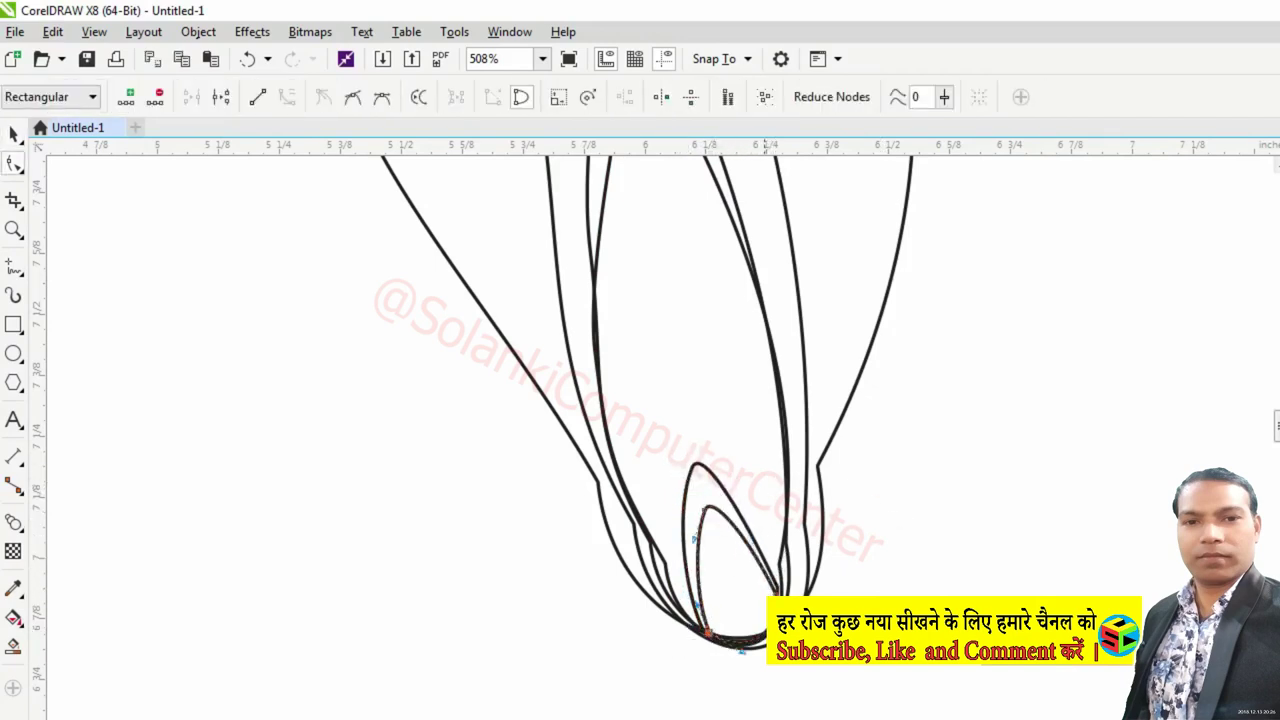
key("space")
key("space")
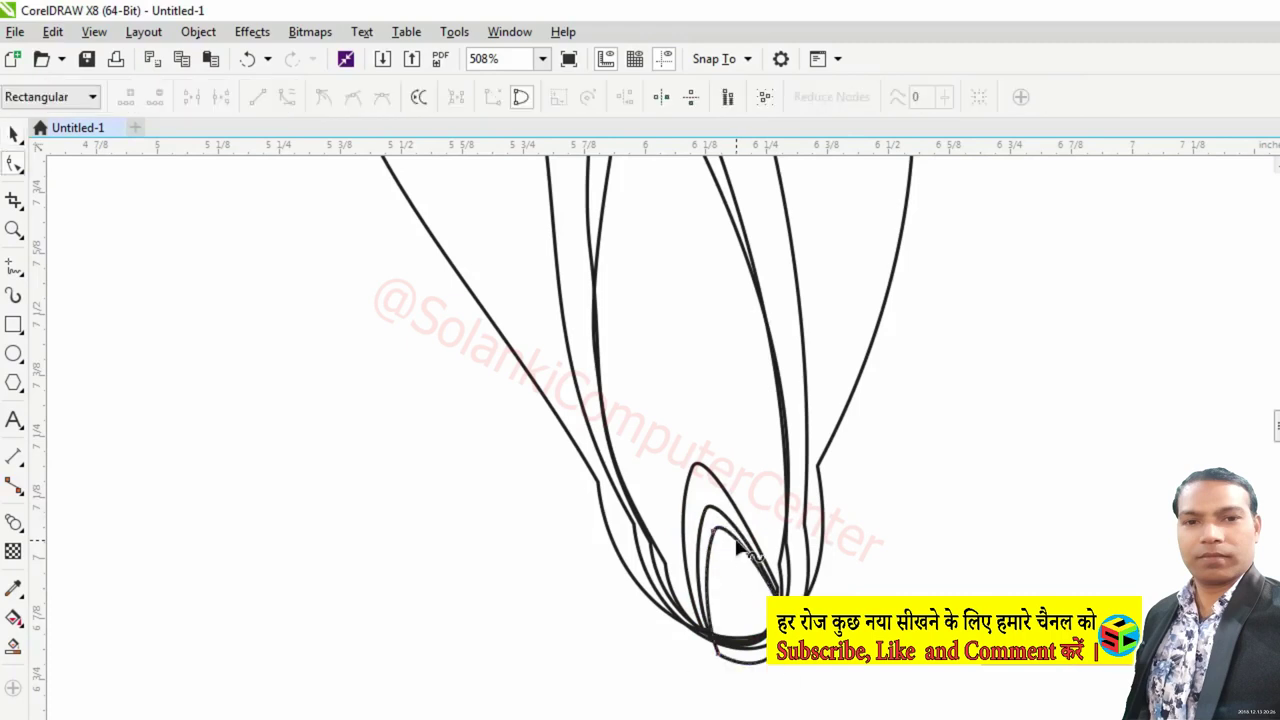
left_click_drag(770, 665, 739, 649)
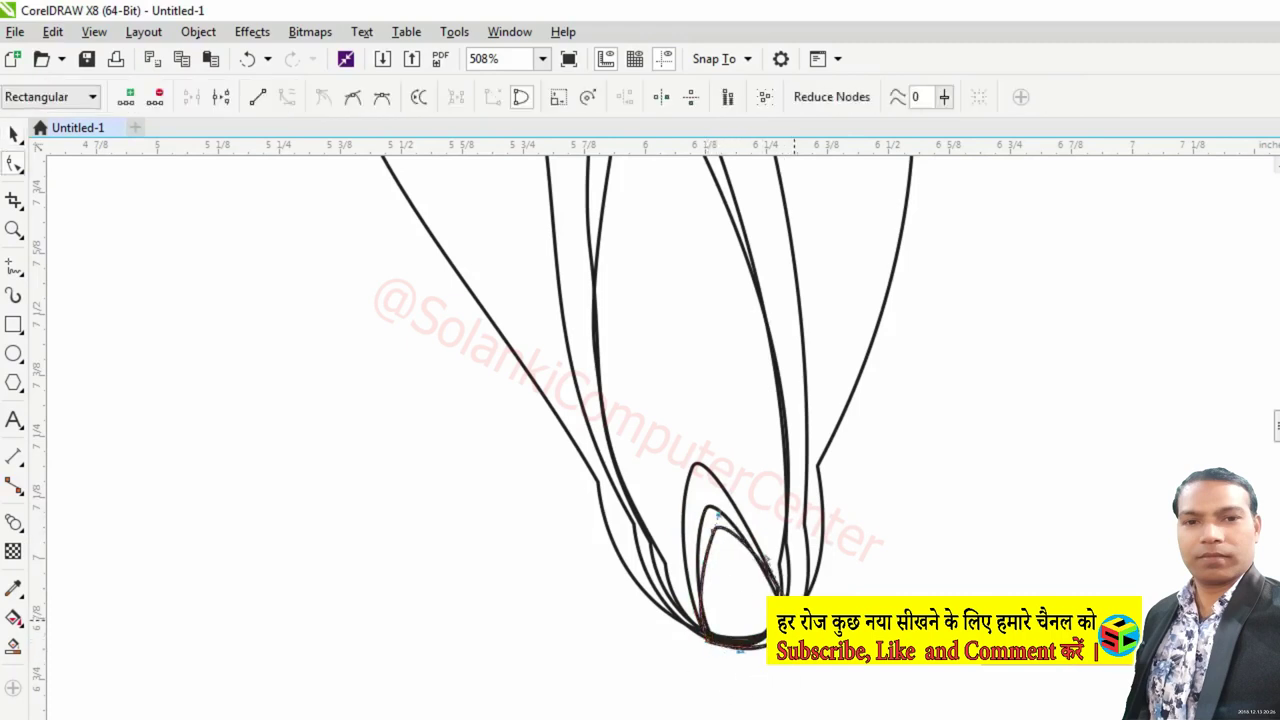
key("space")
Fill the outer flame purple, inner bands red-orange and yellow, core light yellow, base purple.
left_click(521, 367)
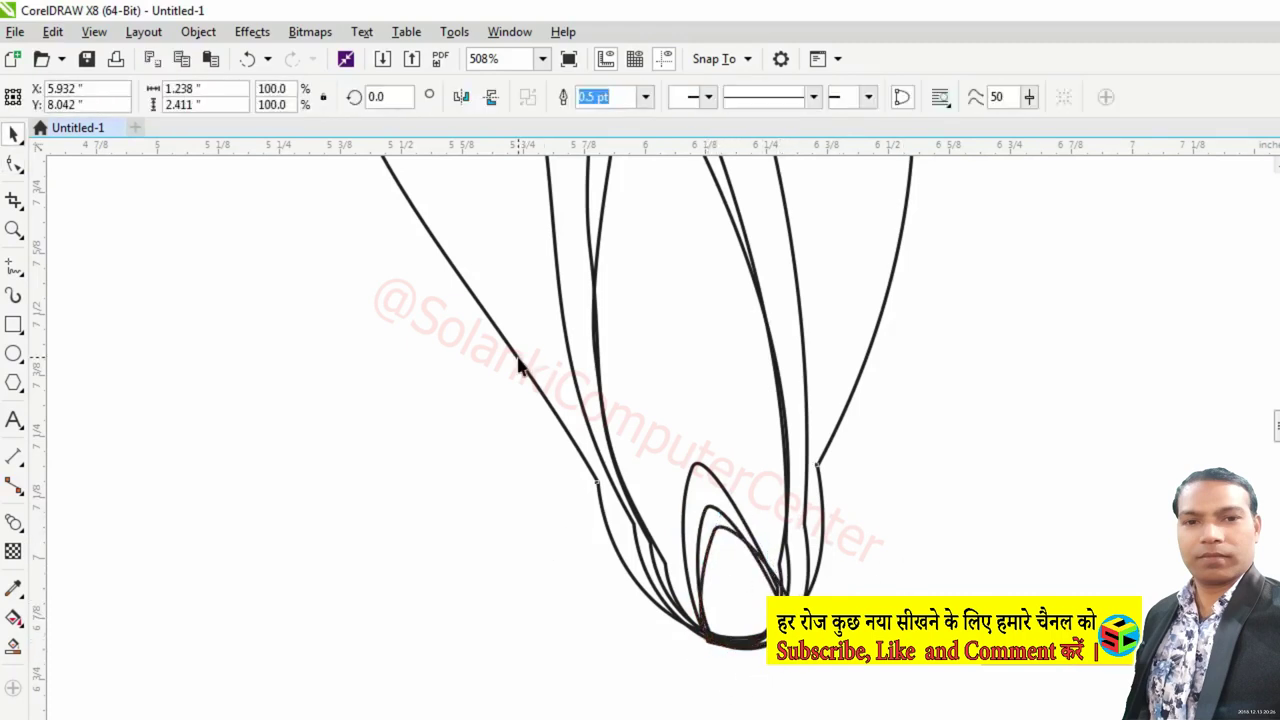
left_click(560, 313)
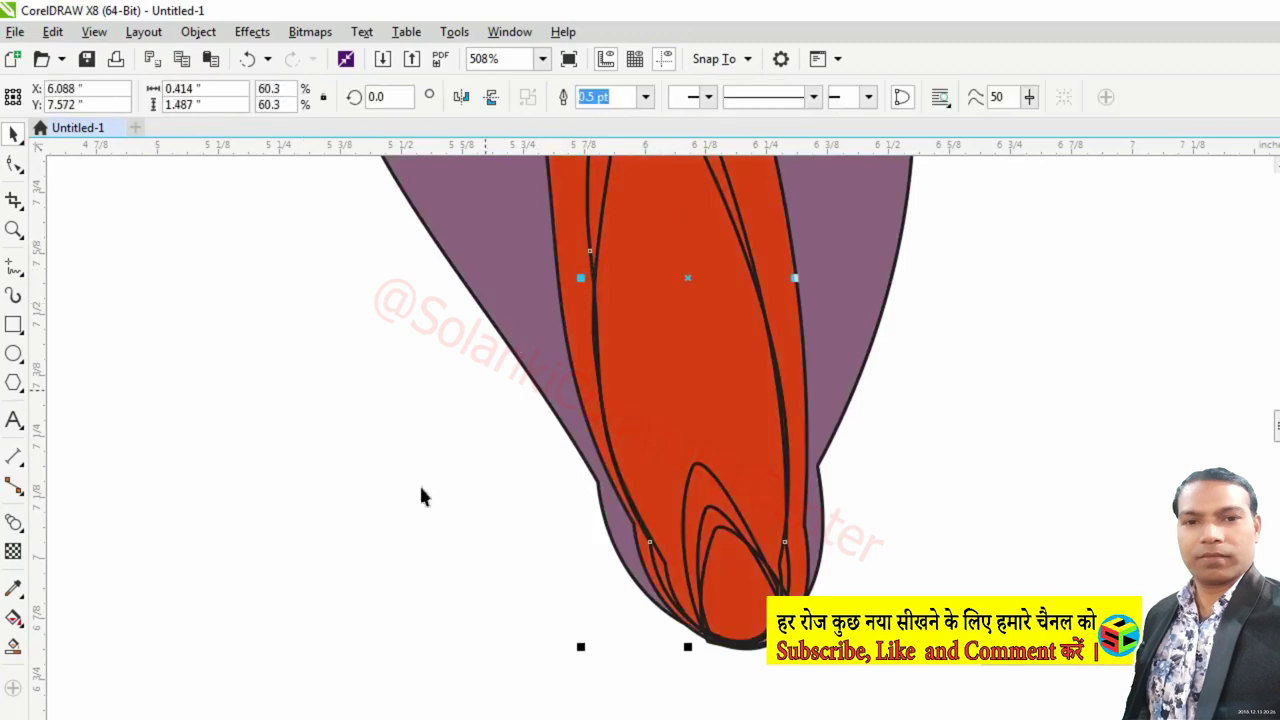
left_click(609, 206)
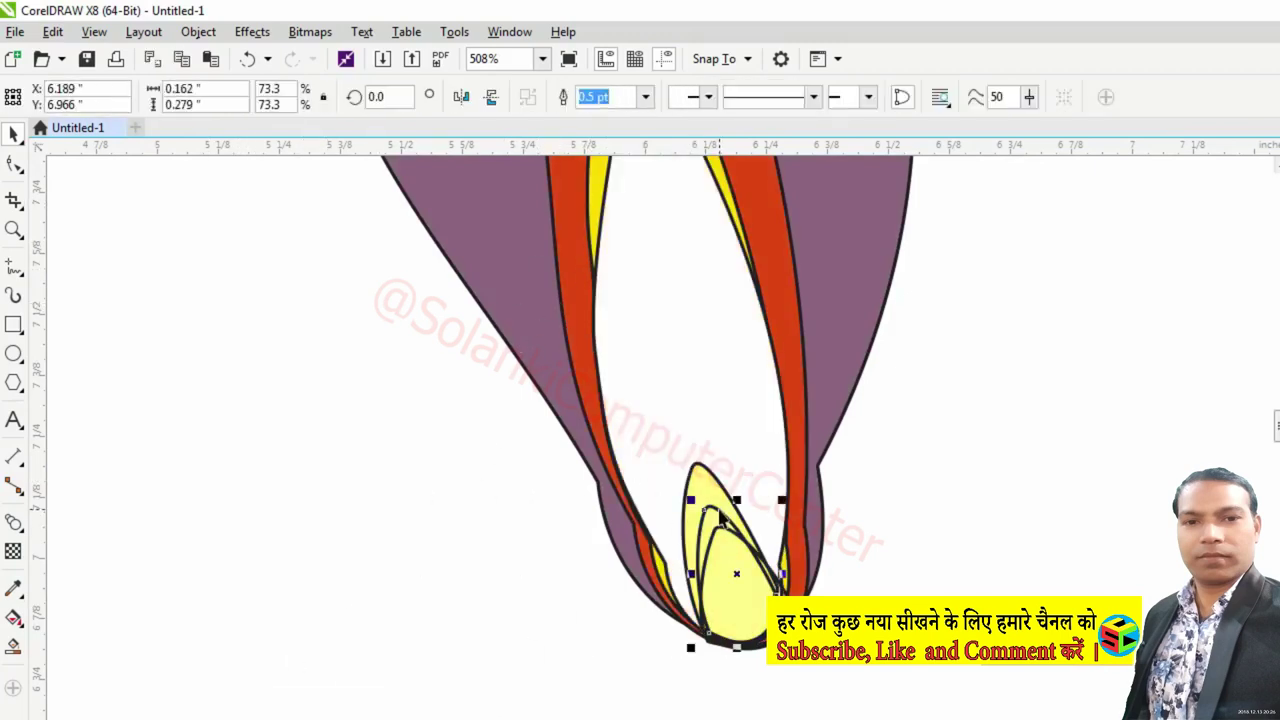
left_click(484, 587)
left_click(402, 714)
left_click(348, 567)
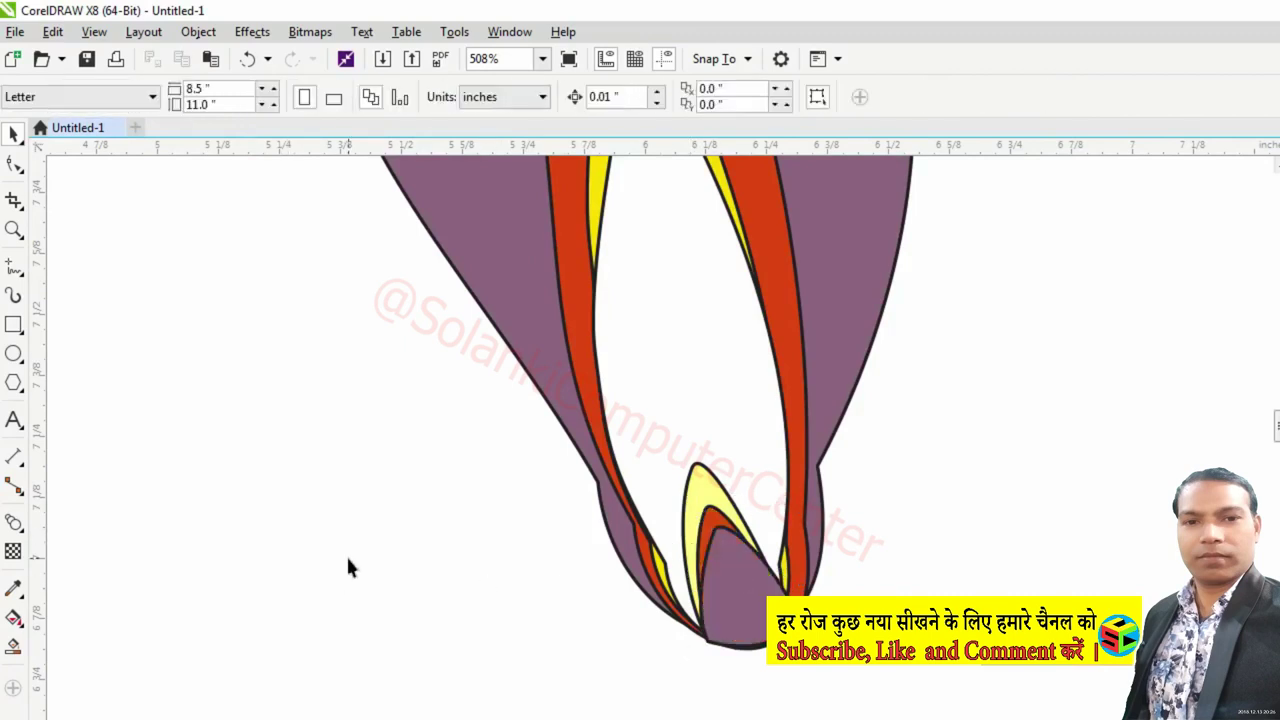
scroll(348, 567, "down", 5)
Select all the flame parts and set their outline width to none.
scroll(640, 400, "left", 3)
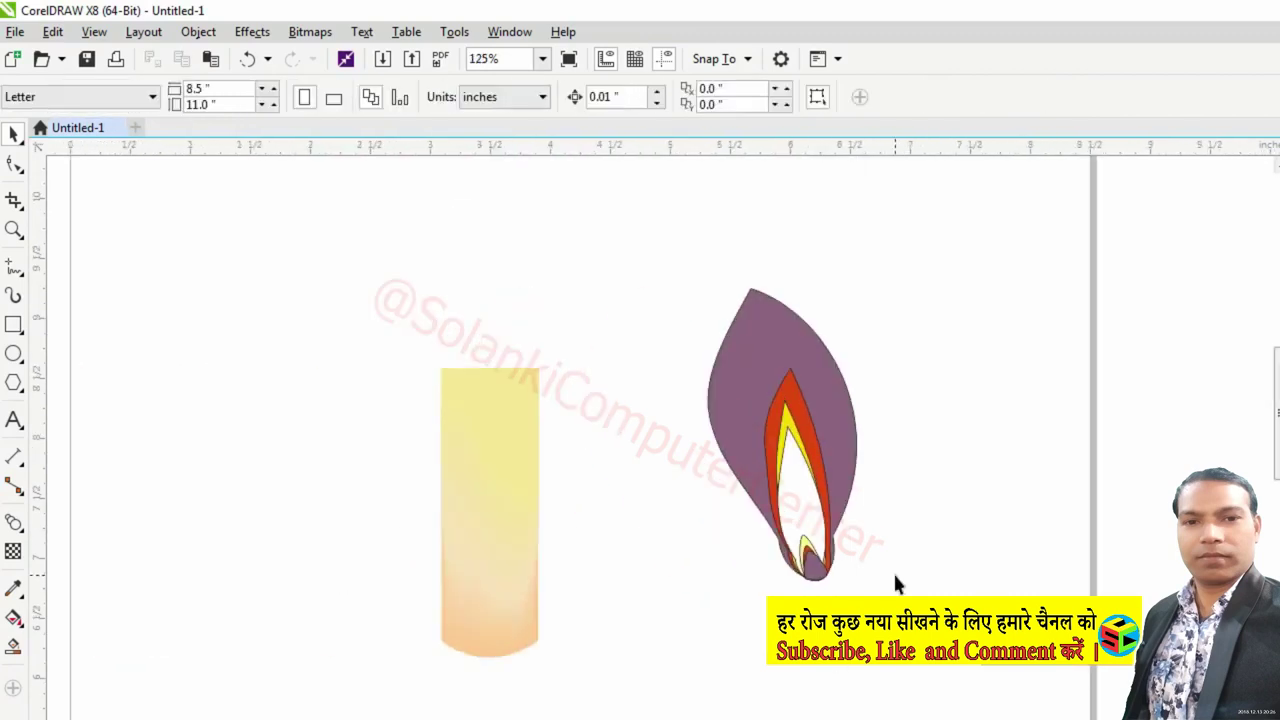
left_click_drag(926, 594, 656, 268)
left_click(656, 268)
left_click(749, 318)
left_click_drag(660, 312, 858, 577)
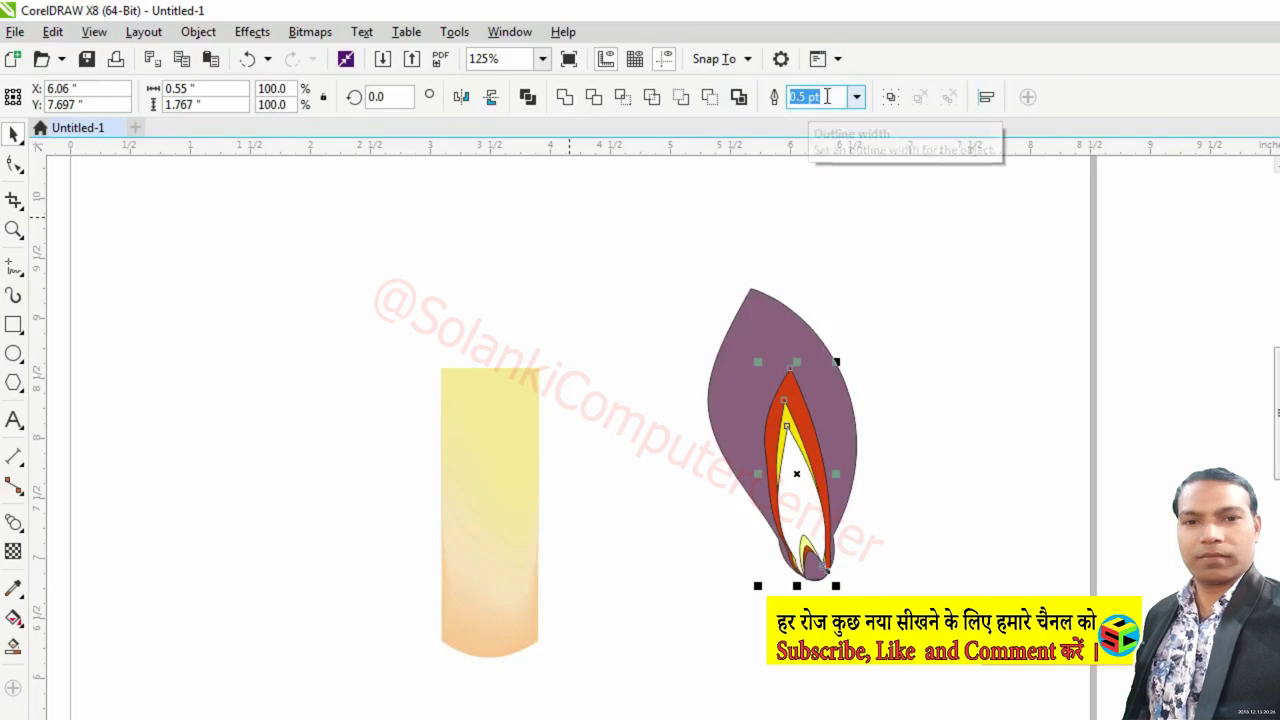
type("0")
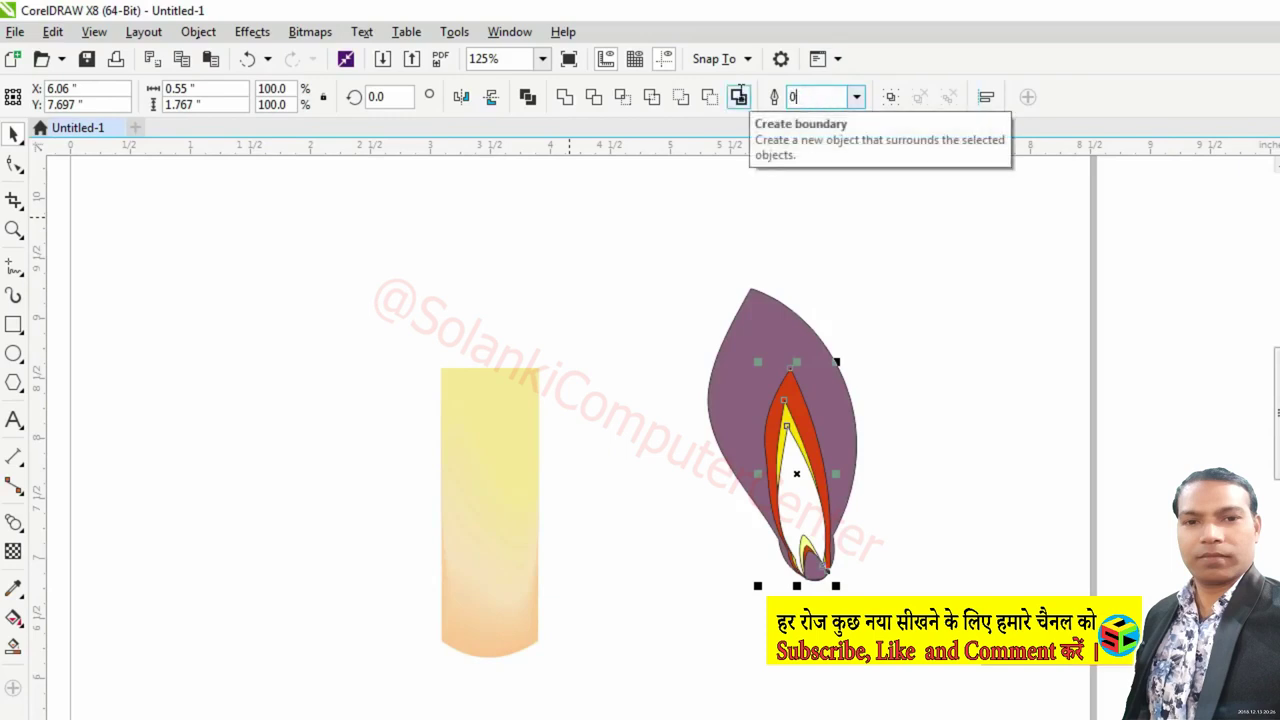
key("Return")
Try reshaping the red flame band's nodes, then undo the edits.
left_click(870, 265)
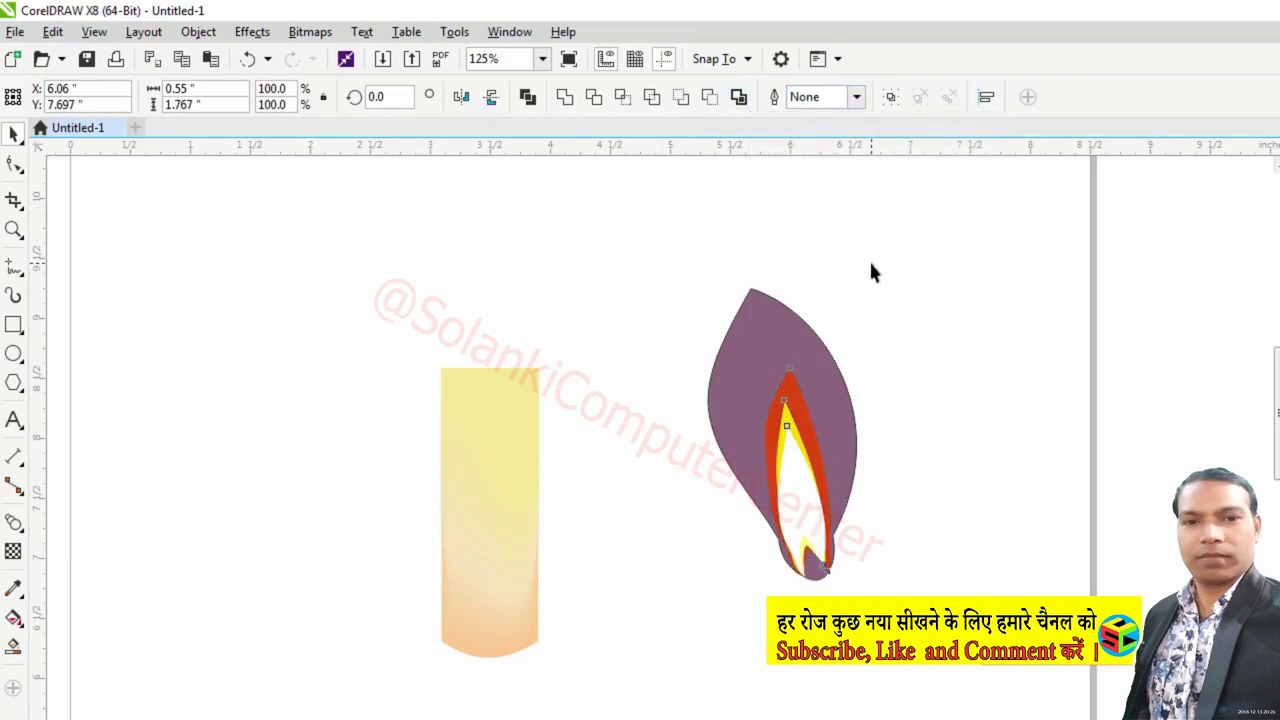
left_click(787, 390)
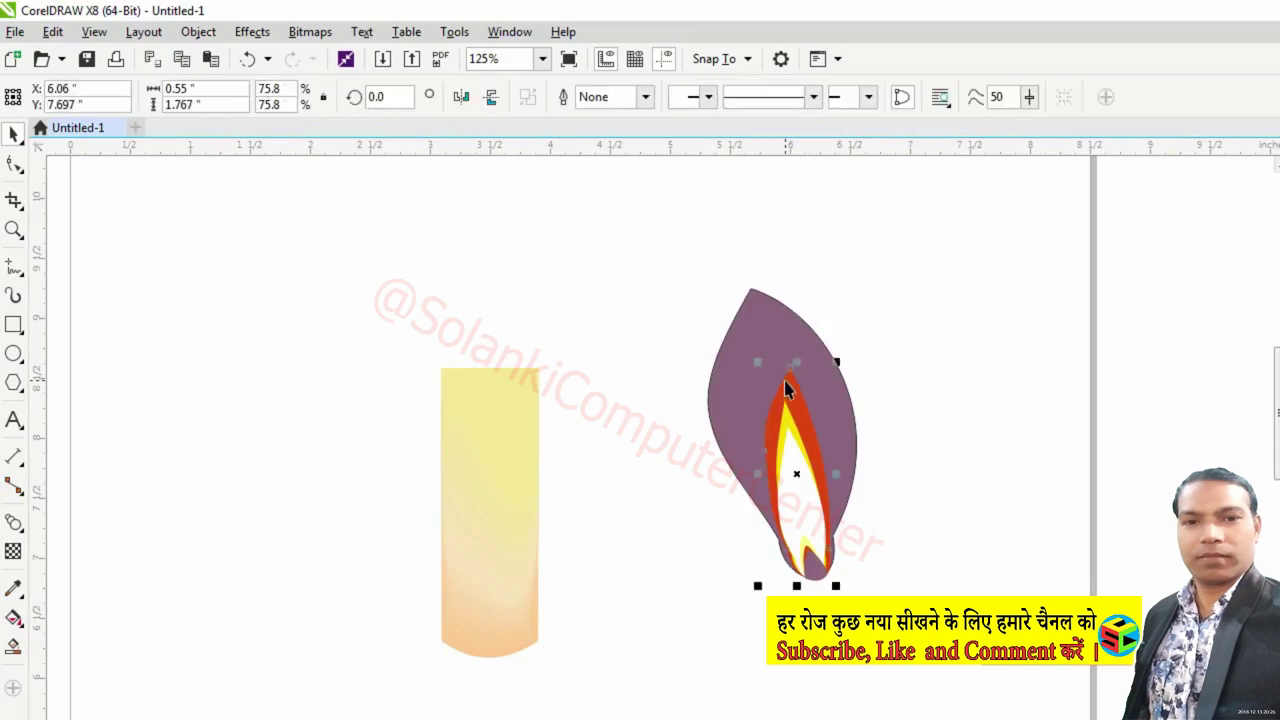
key("F10")
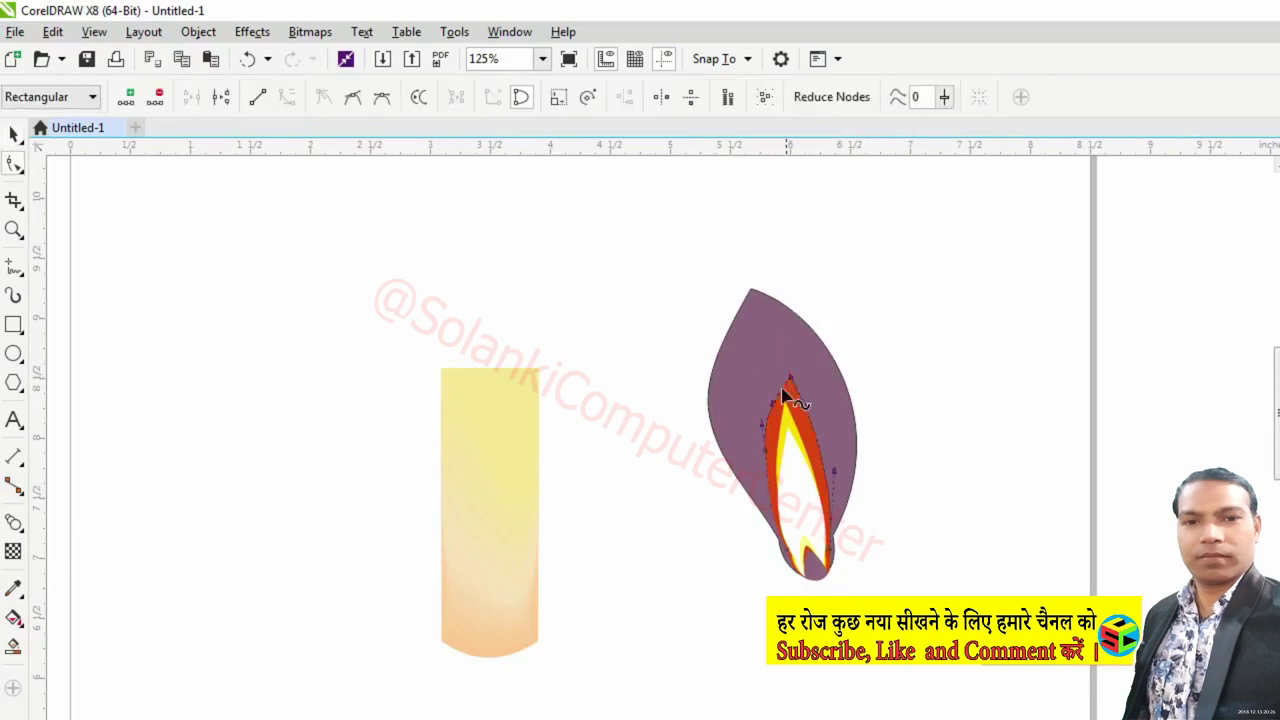
key("ctrl+z")
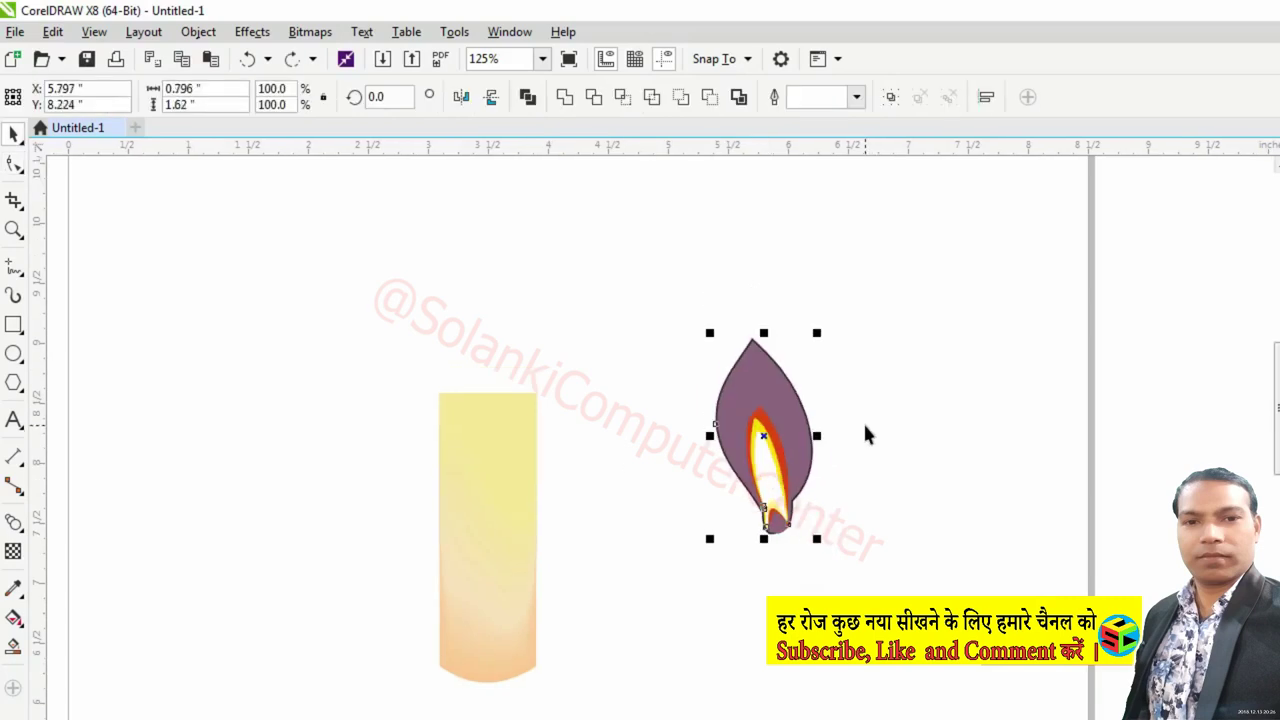
key("ctrl+z")
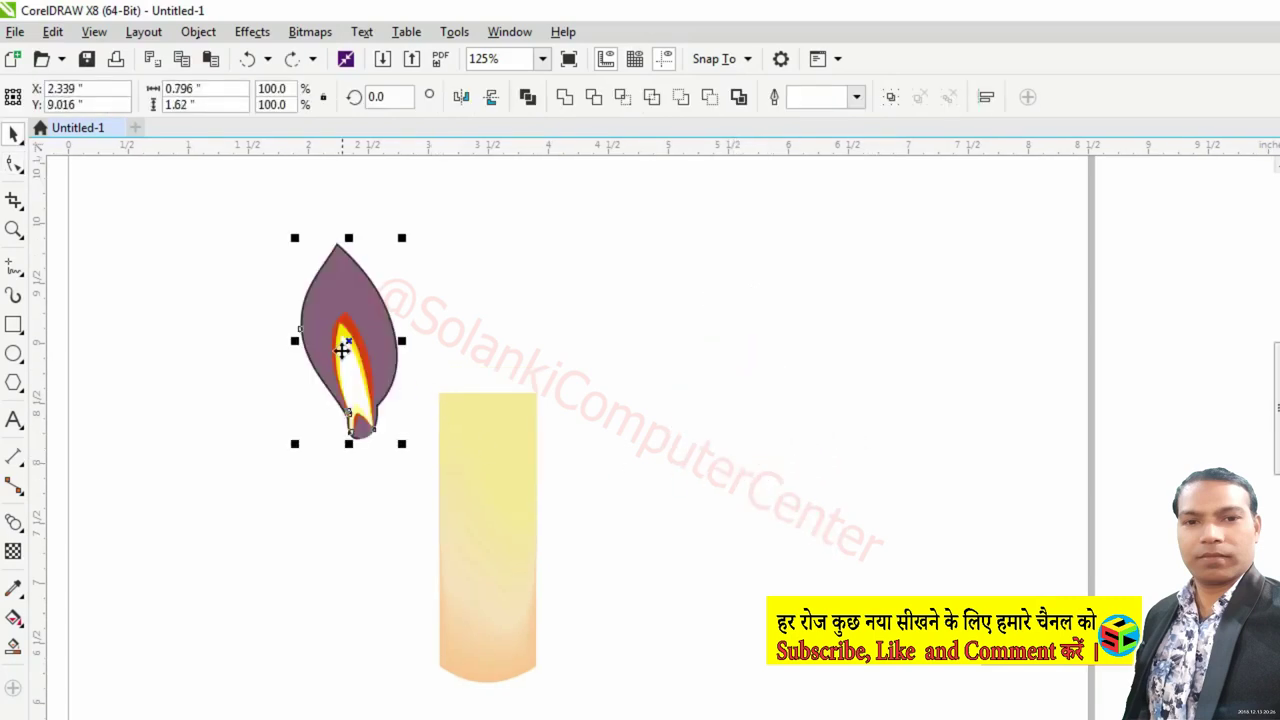
Move the flame right and slightly lower, then zoom in on it.
left_click_drag(343, 348, 747, 366)
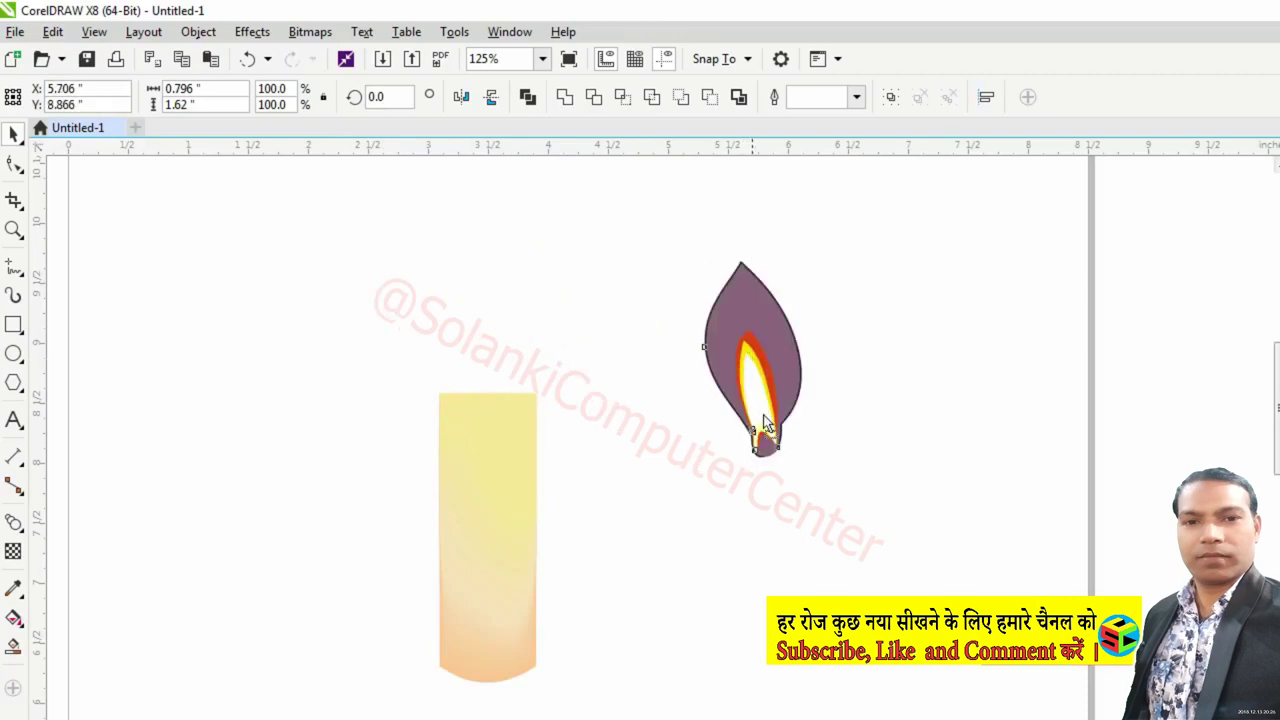
left_click_drag(765, 425, 730, 351)
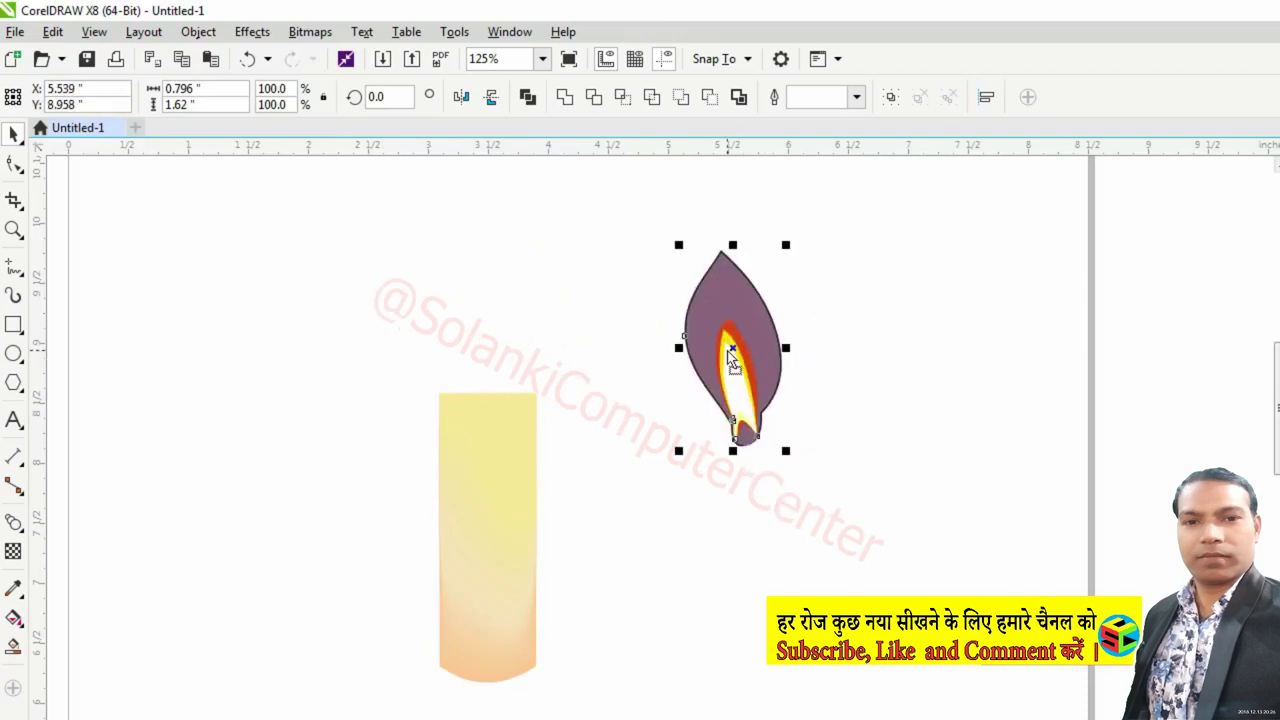
left_click(827, 323)
key("z")
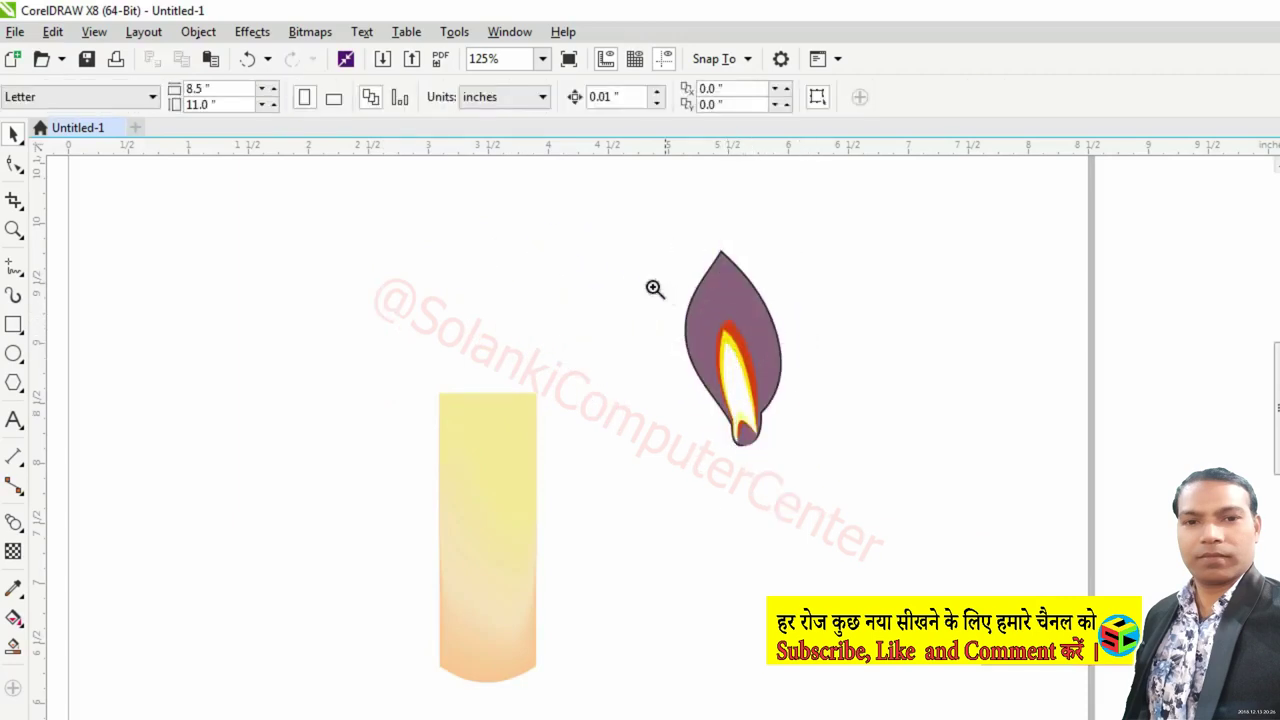
left_click_drag(601, 213, 859, 498)
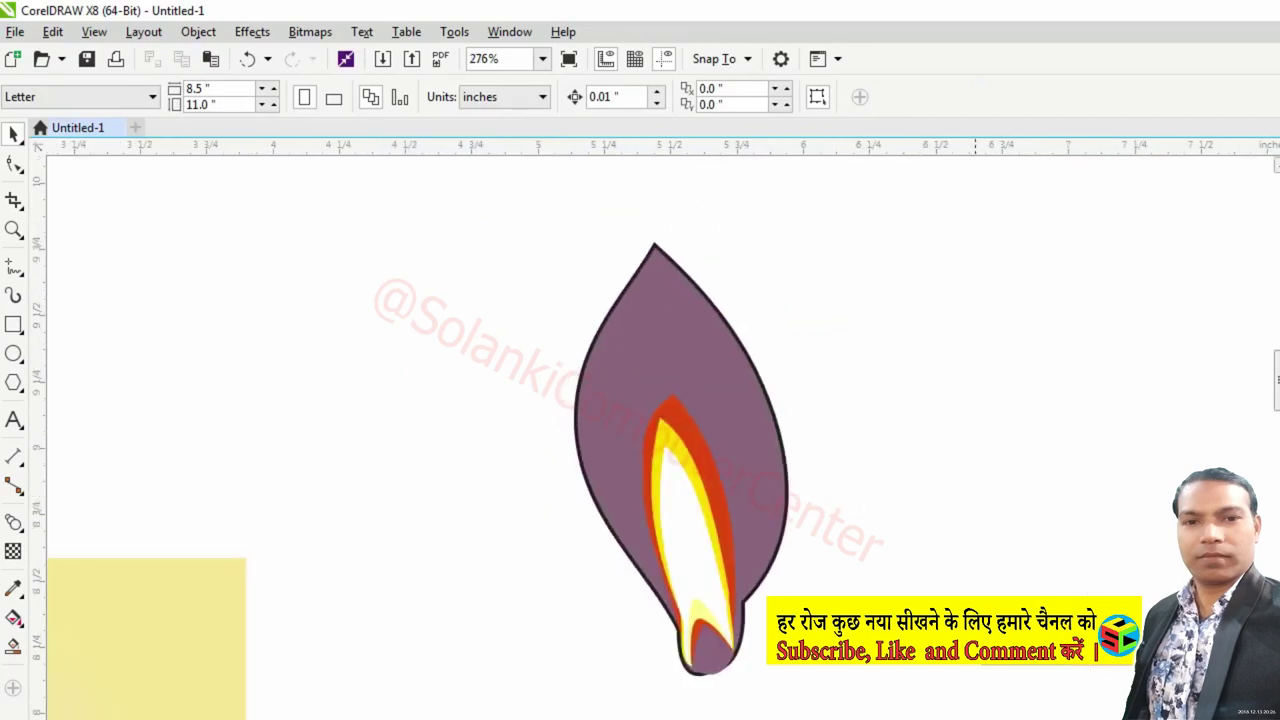
scroll(680, 430, "down", 1)
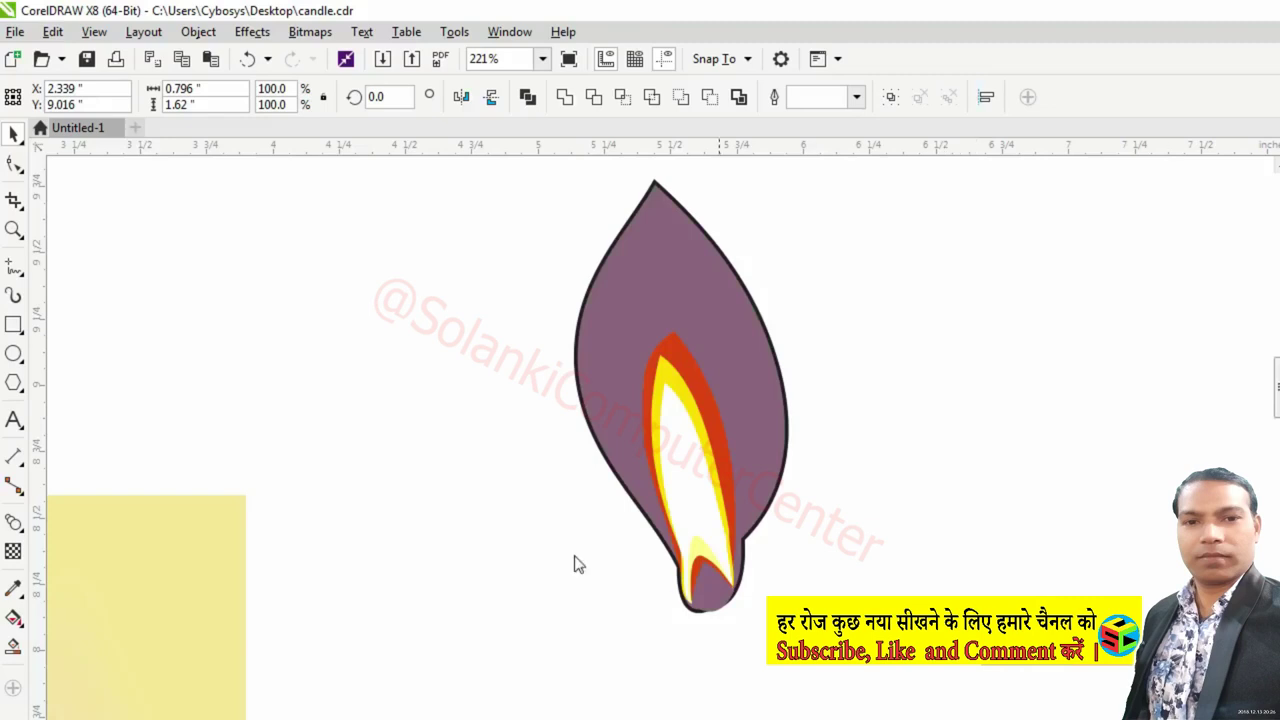
Blend the yellow flame band into the white core.
left_click(15, 520)
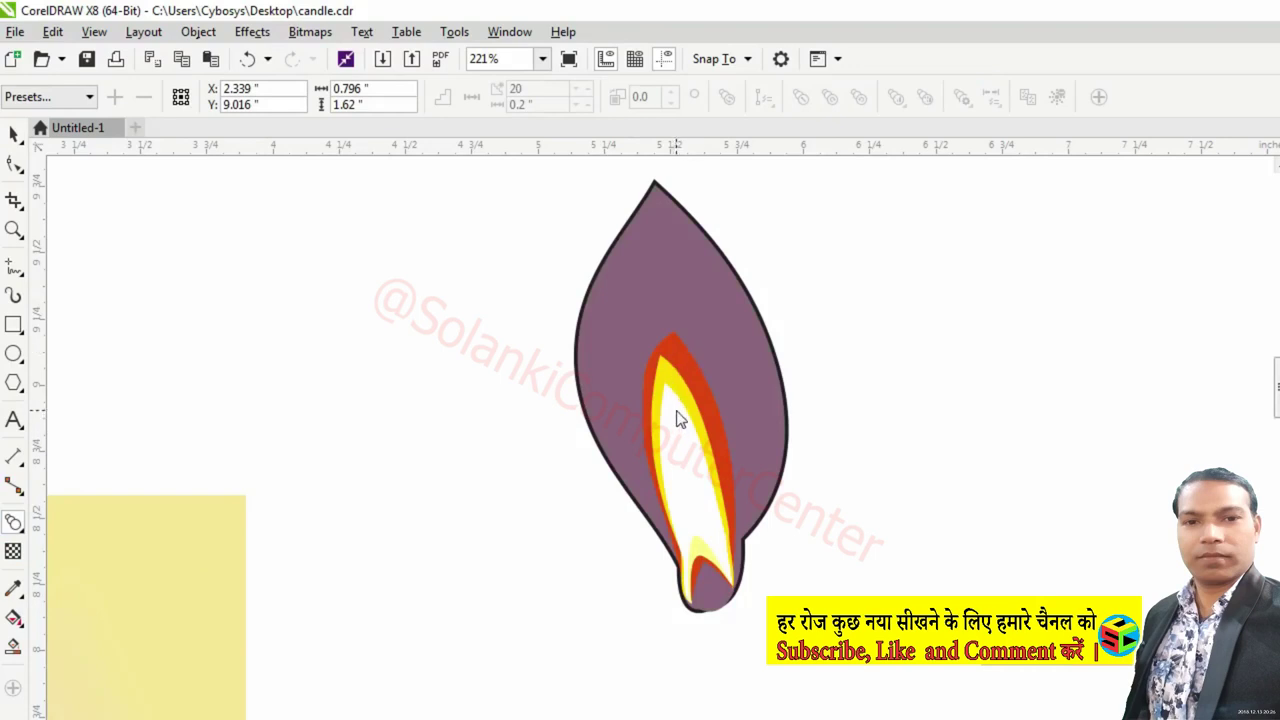
left_click_drag(689, 400, 686, 392)
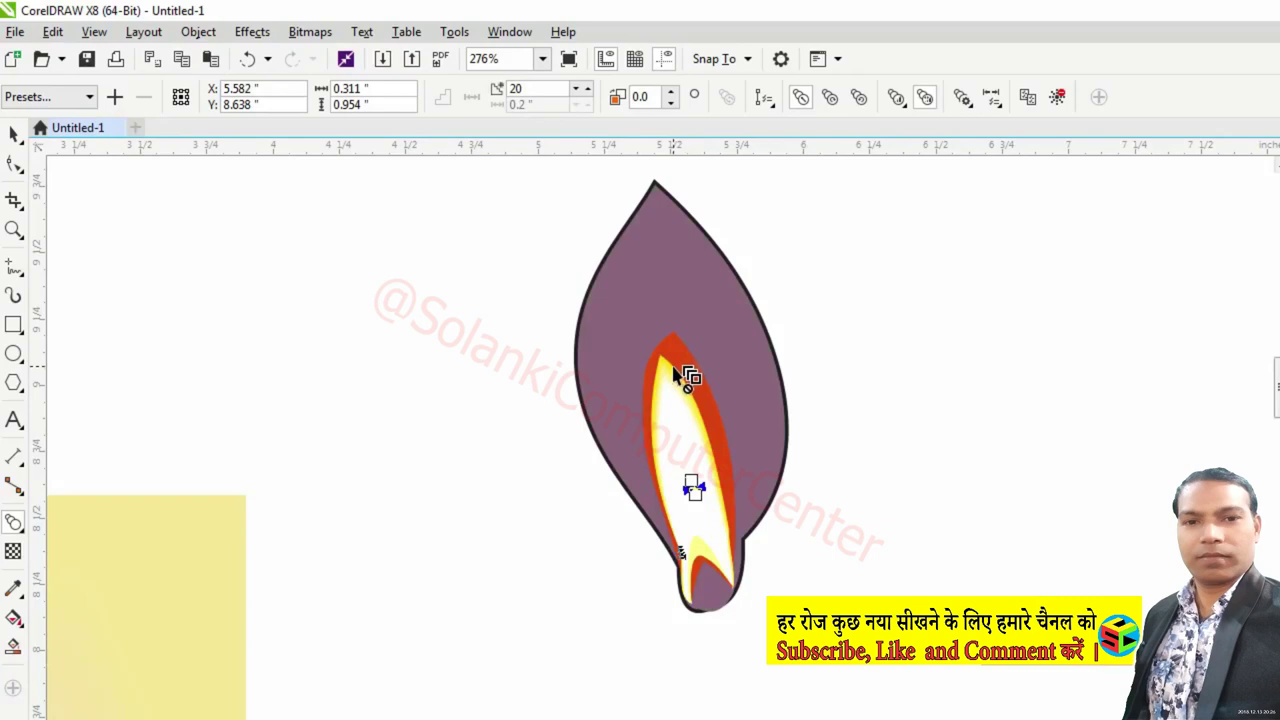
left_click(703, 566)
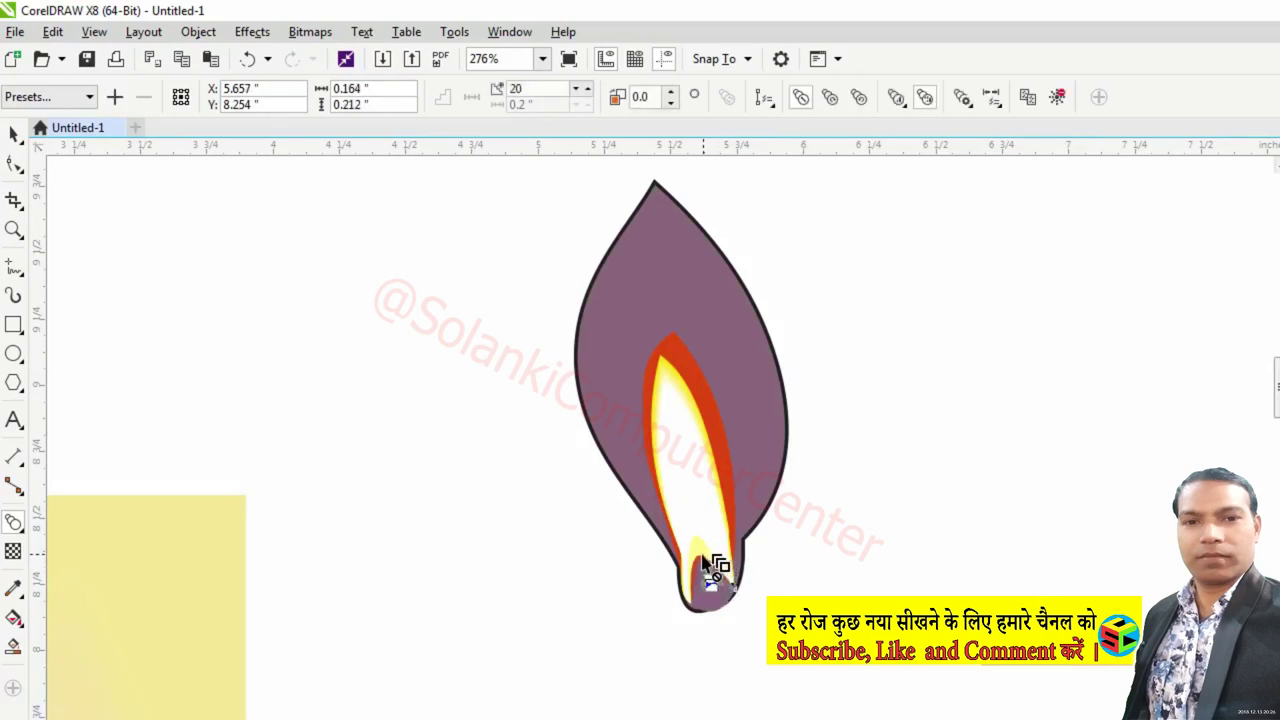
left_click(703, 565)
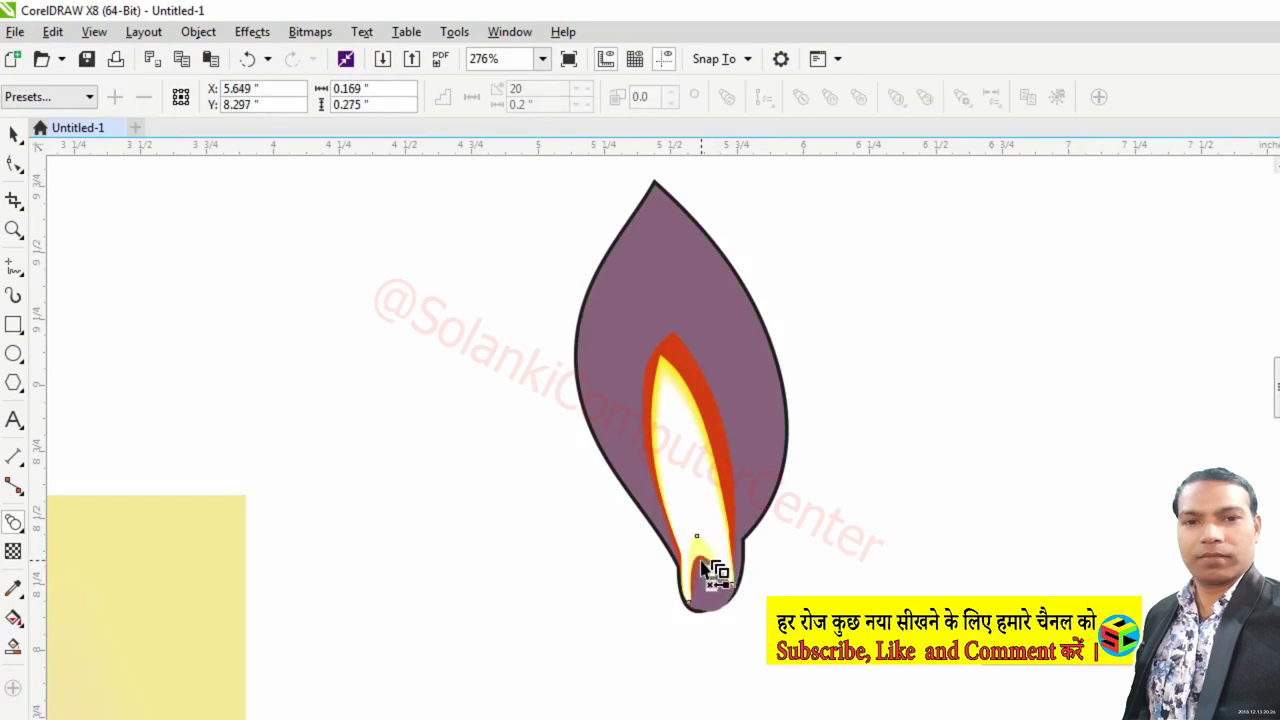
left_click(701, 565)
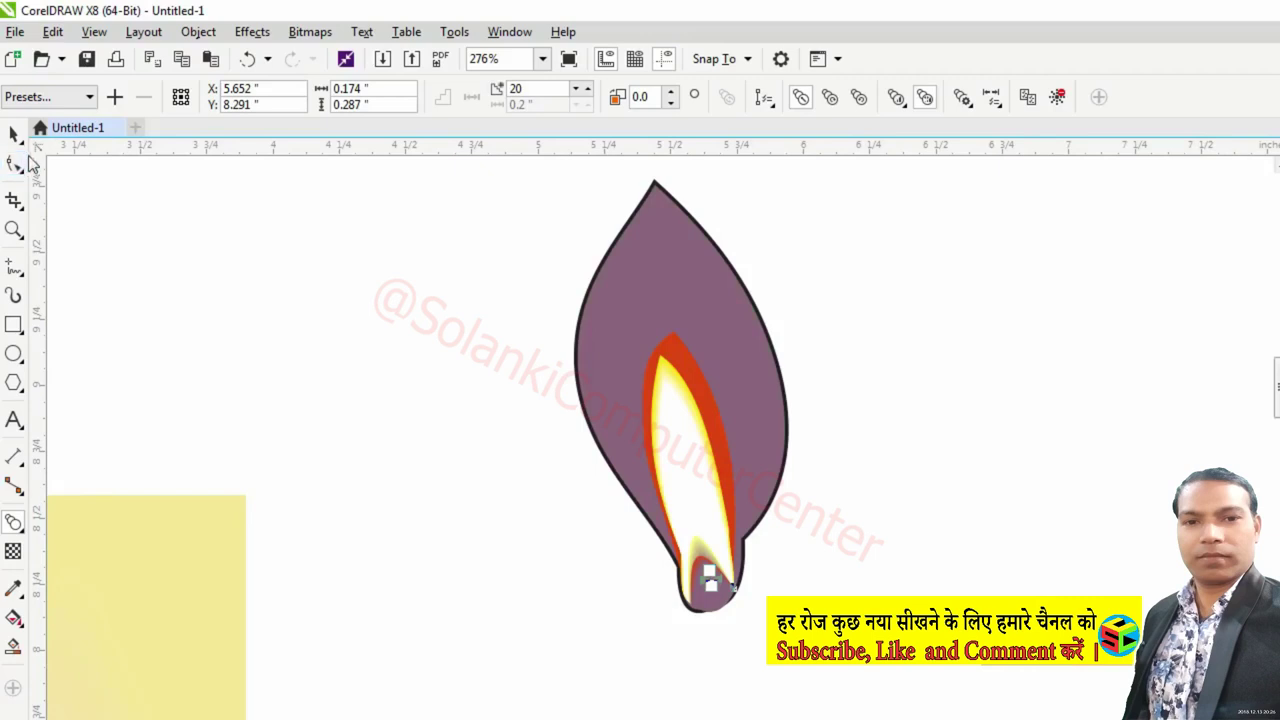
left_click(302, 370)
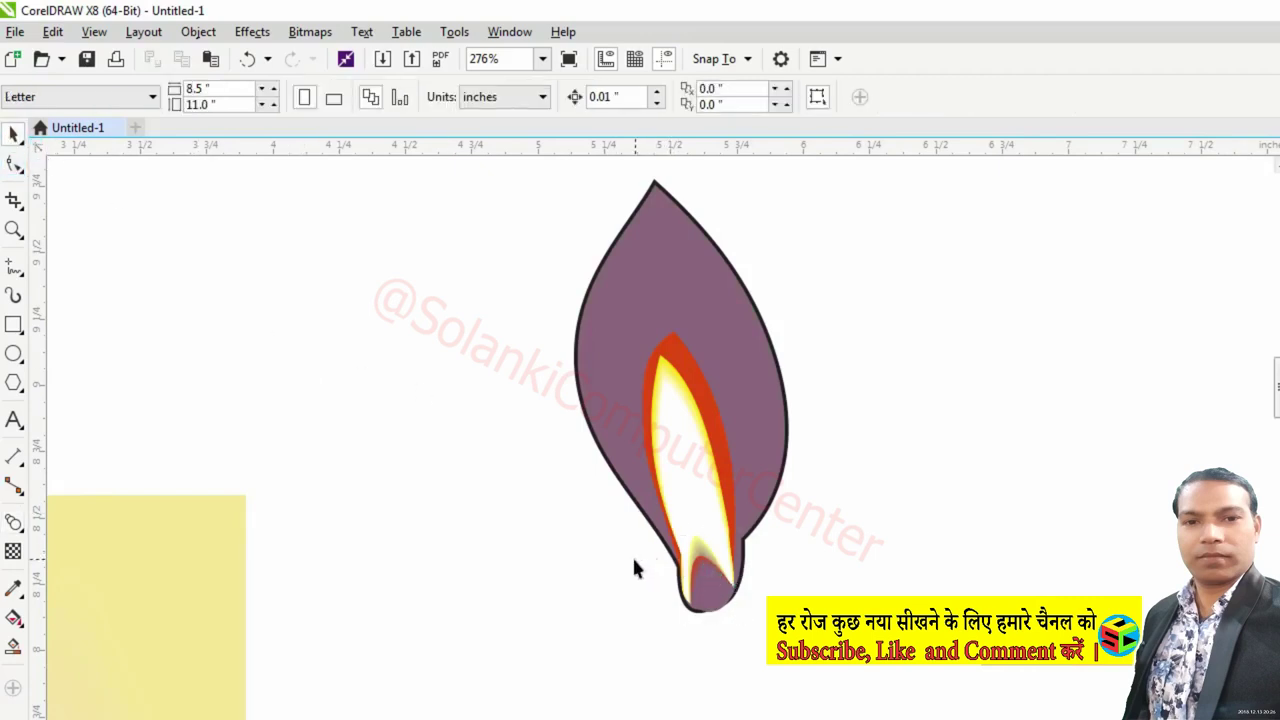
Give the red flame band a uniform transparency of 90.
left_click(679, 360)
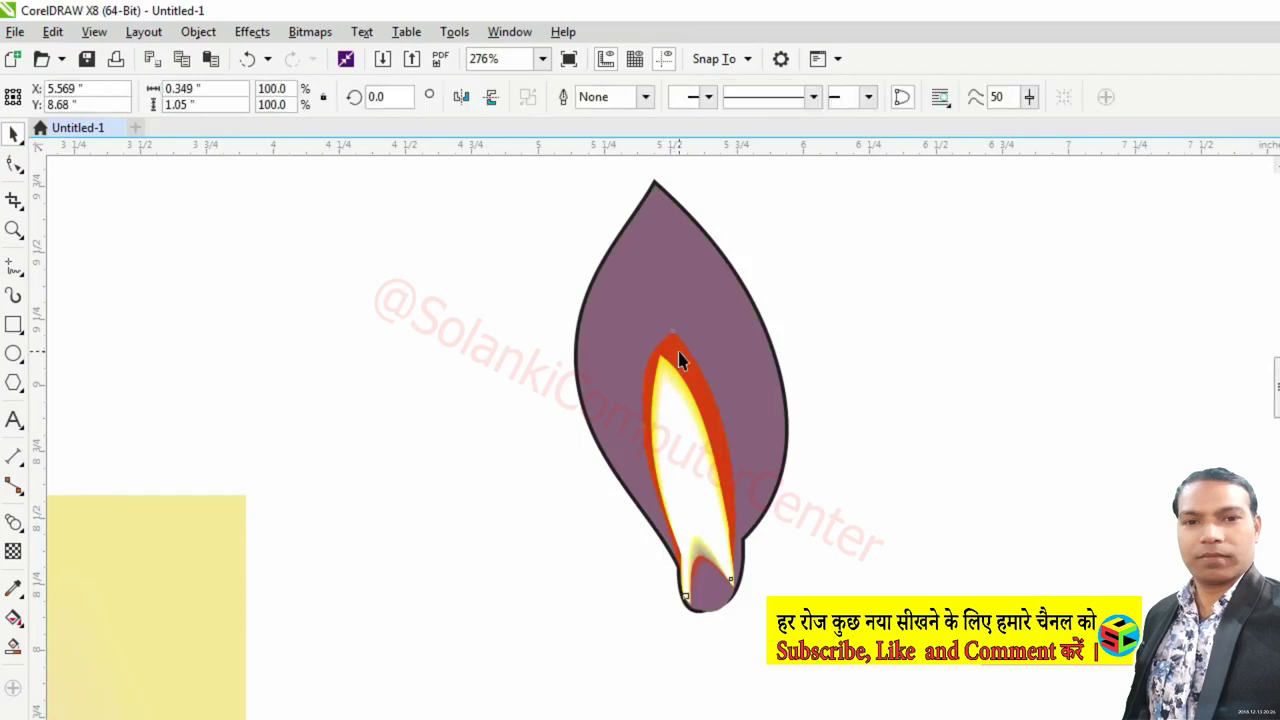
left_click(13, 552)
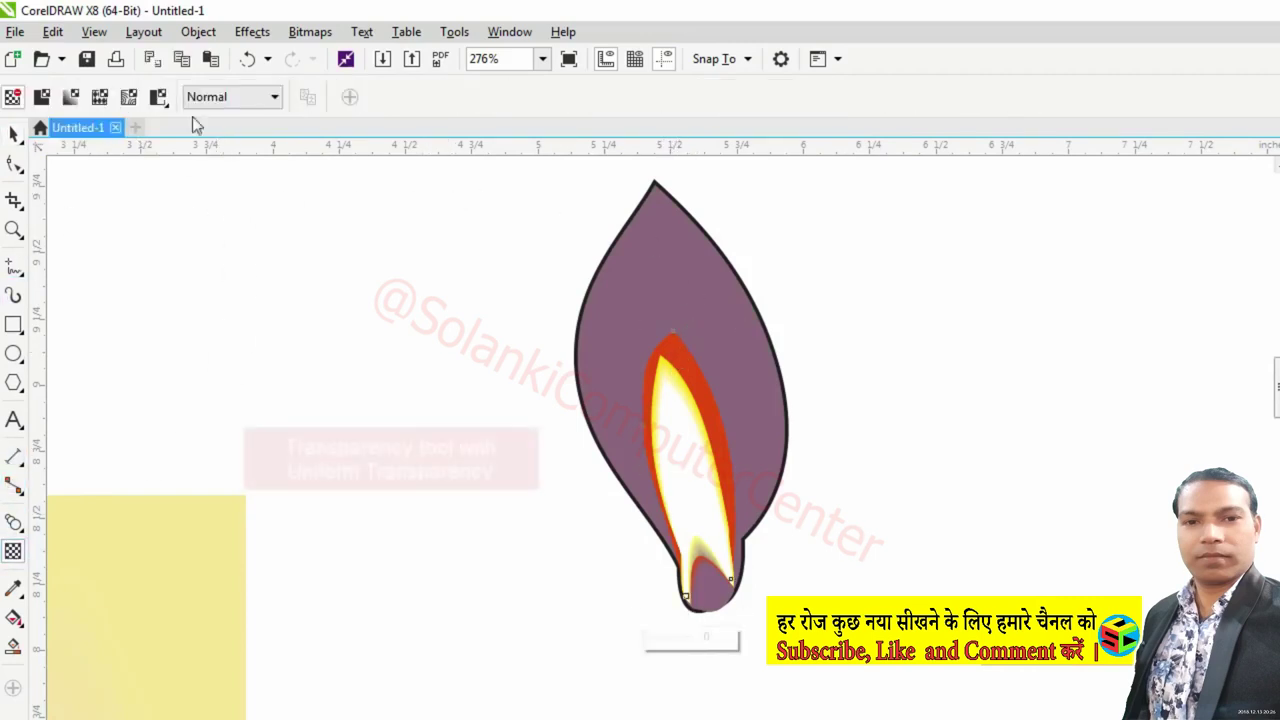
left_click(42, 97)
double_click(410, 96)
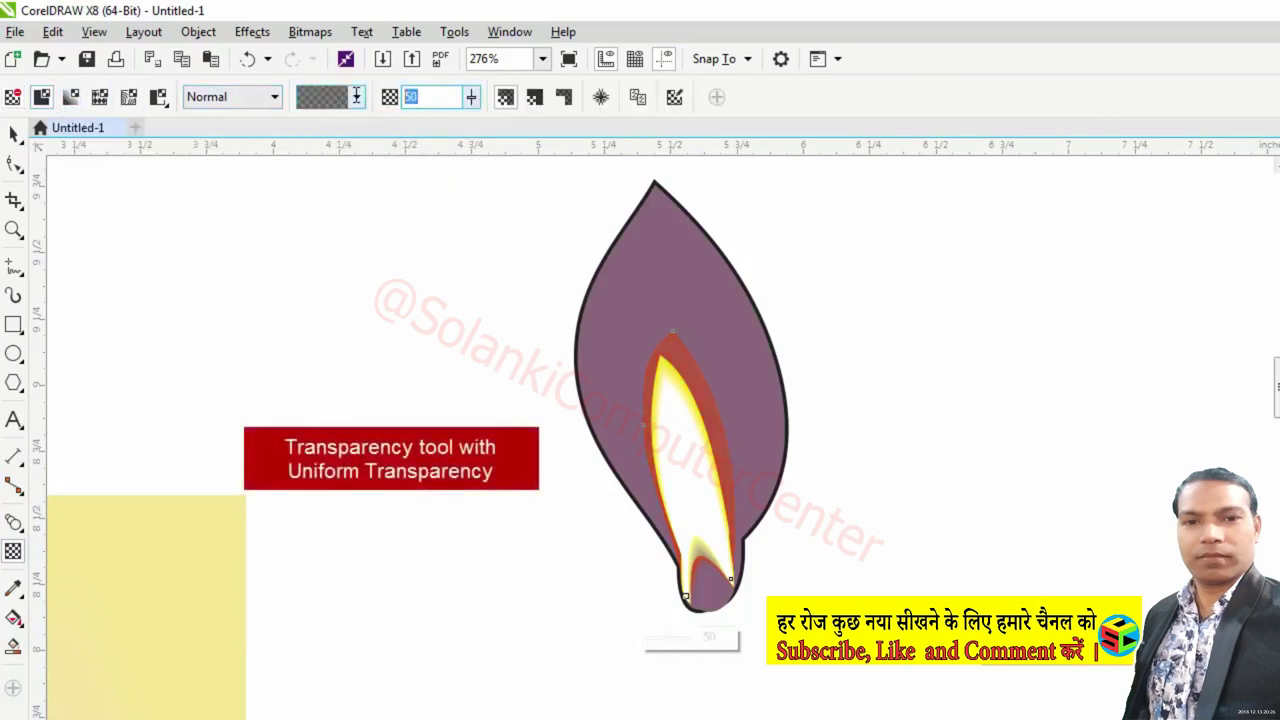
key("Return")
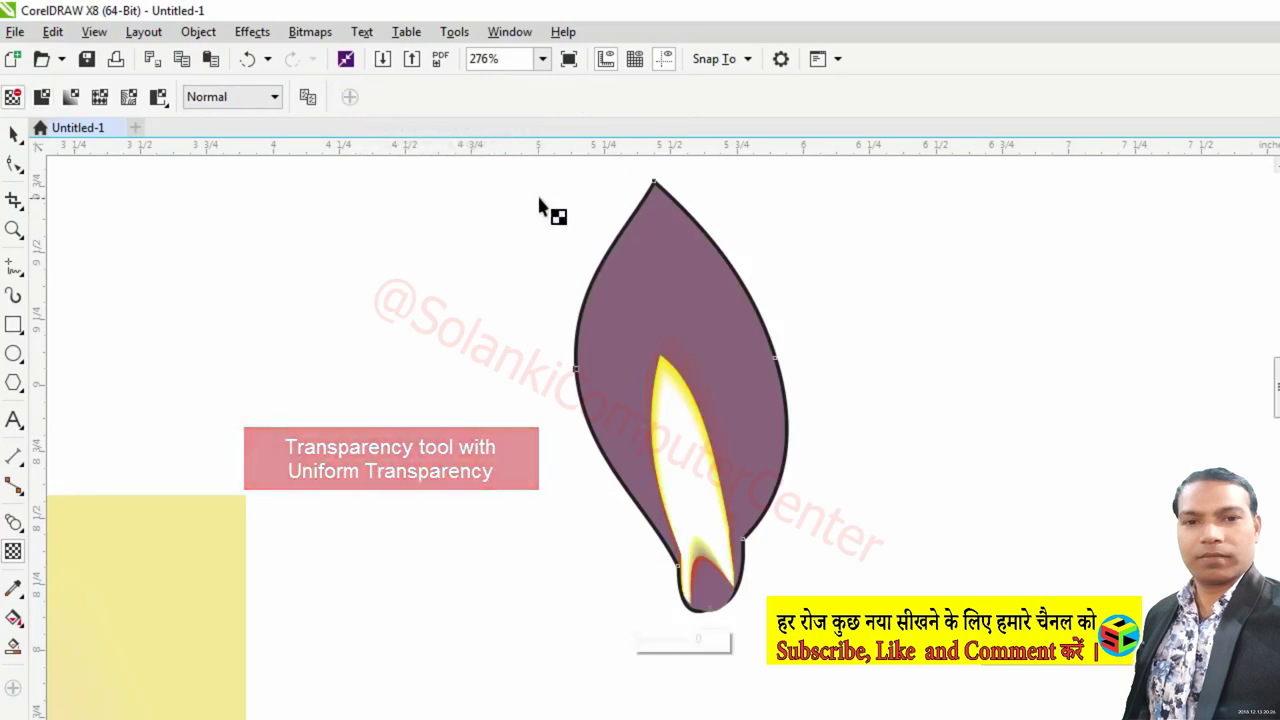
left_click(1171, 194)
left_click(13, 133)
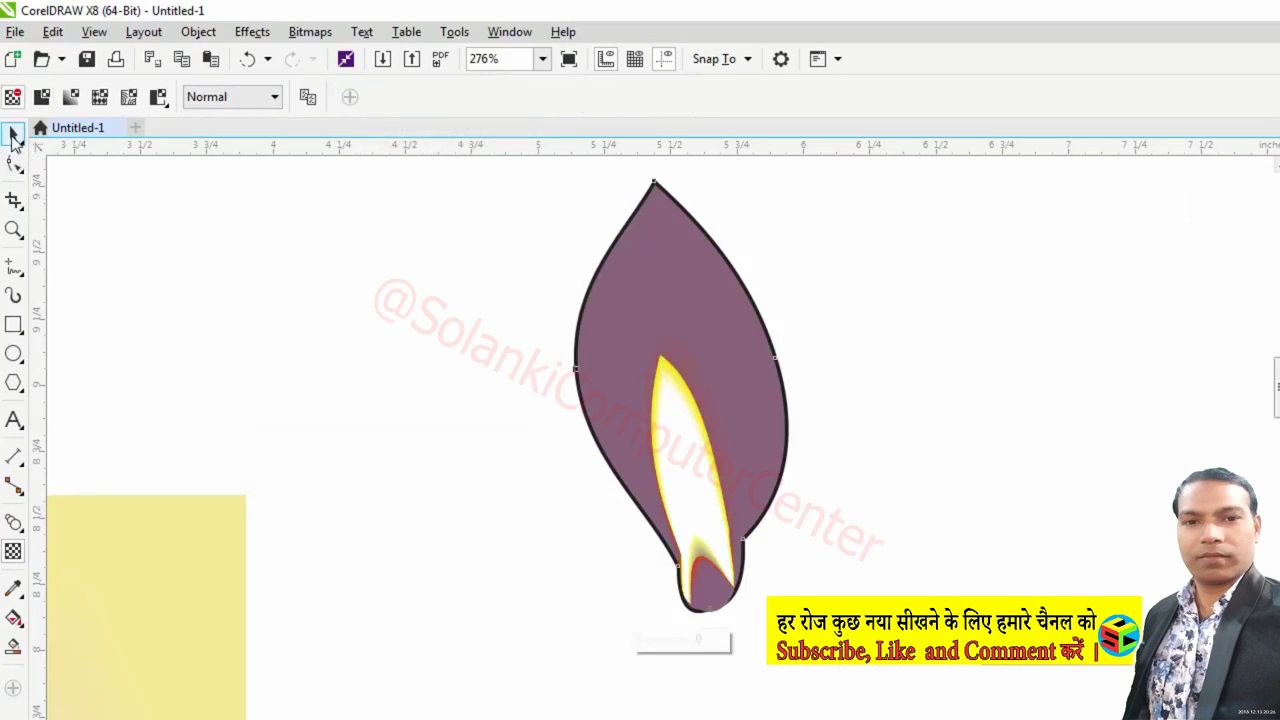
Remove the outer purple flame's black outline.
left_click_drag(618, 98, 547, 97)
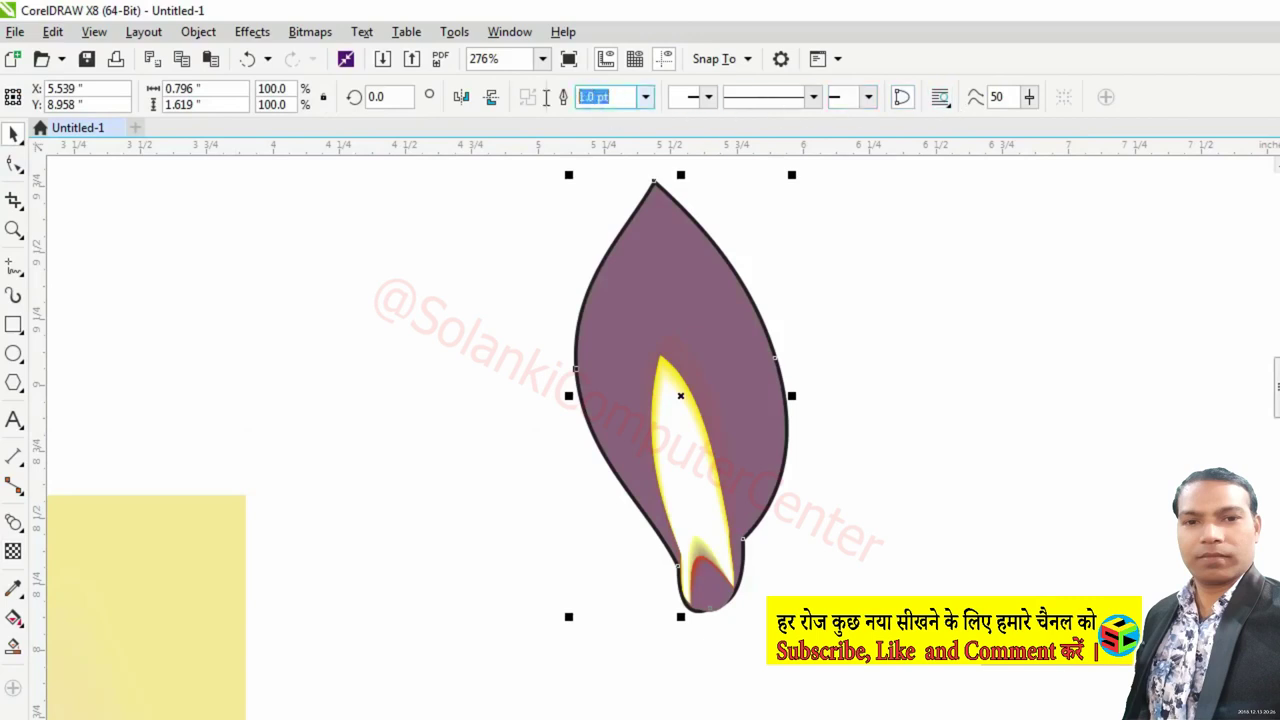
type("0")
key("Return")
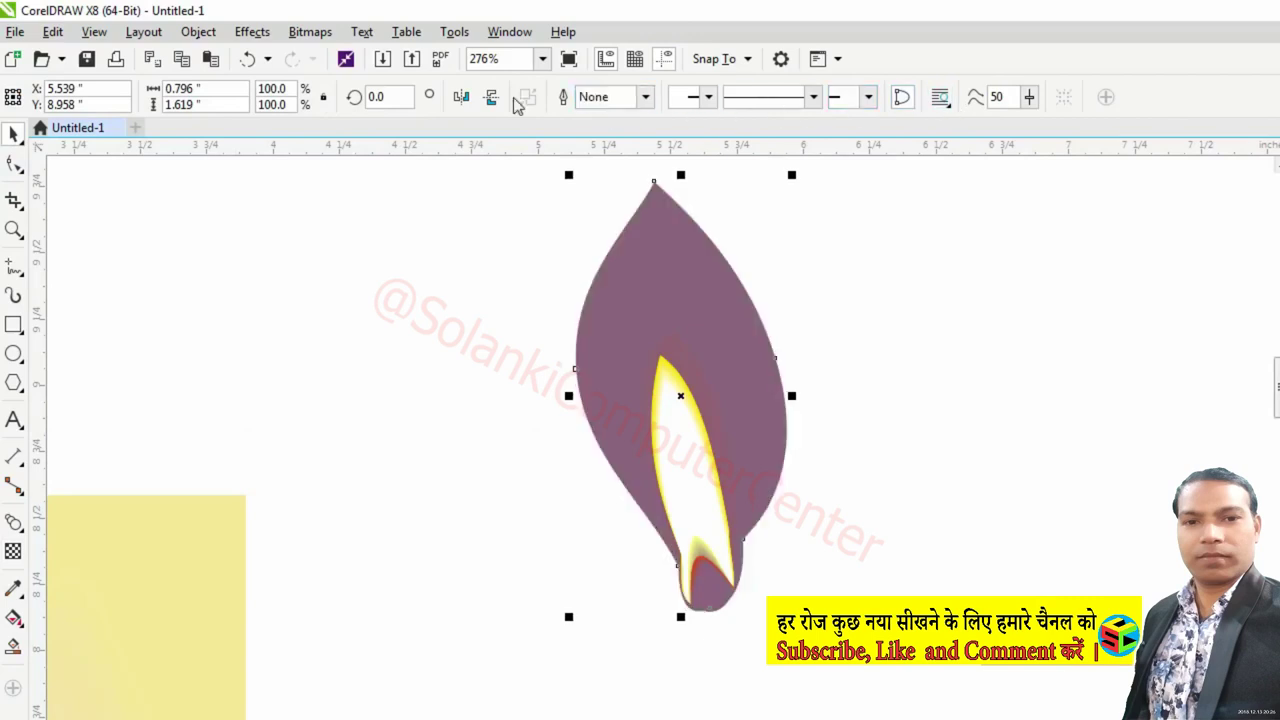
left_click(594, 266)
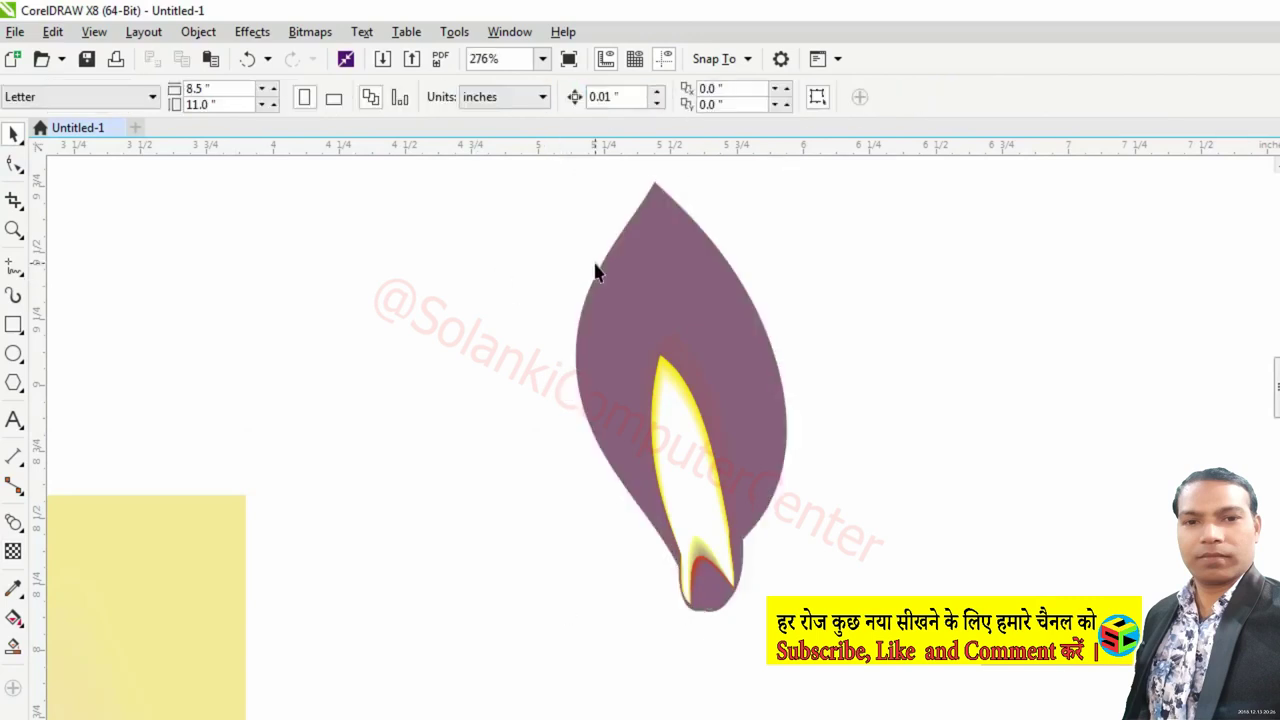
Give the outer purple teardrop a uniform transparency of 95.
left_click(13, 550)
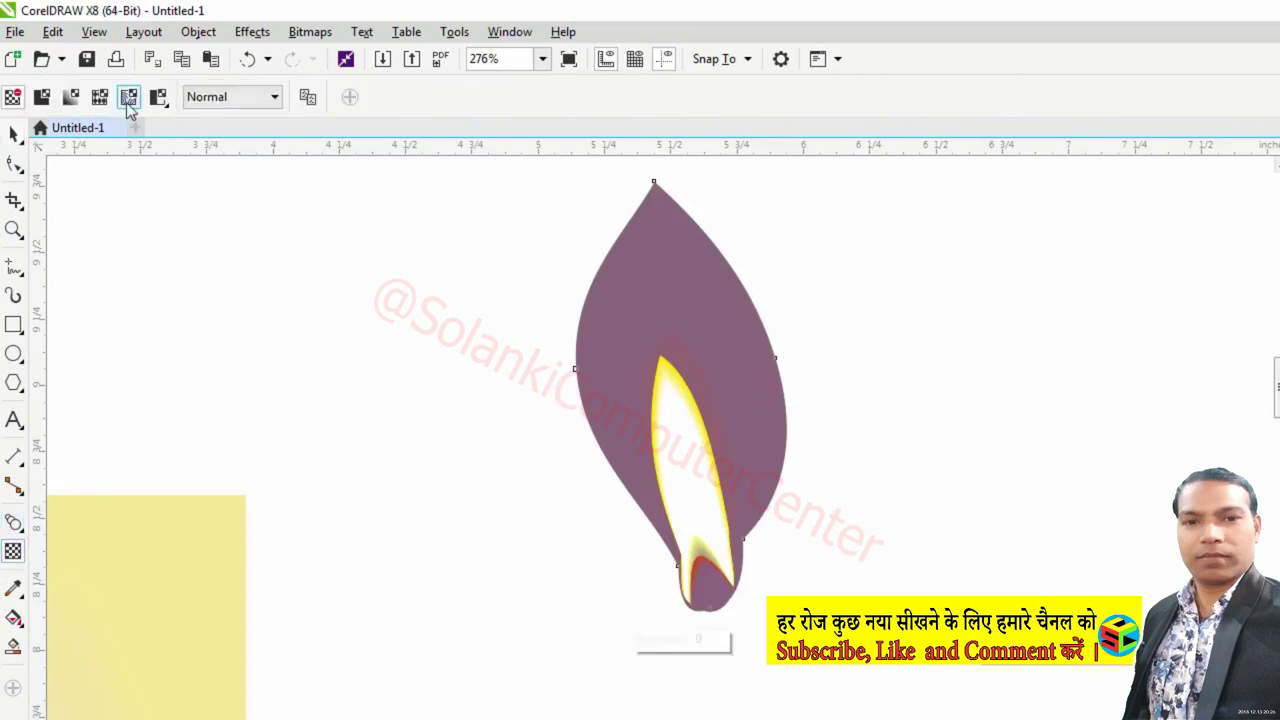
left_click(128, 99)
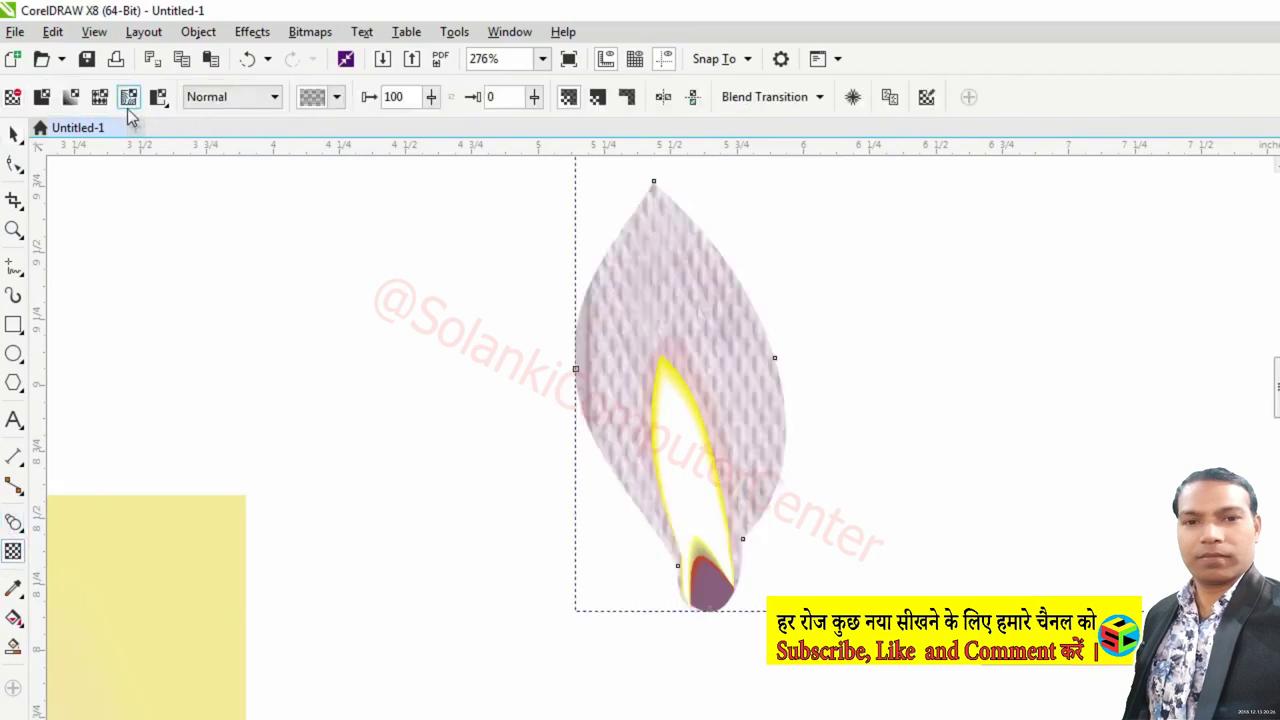
left_click(56, 101)
type("9")
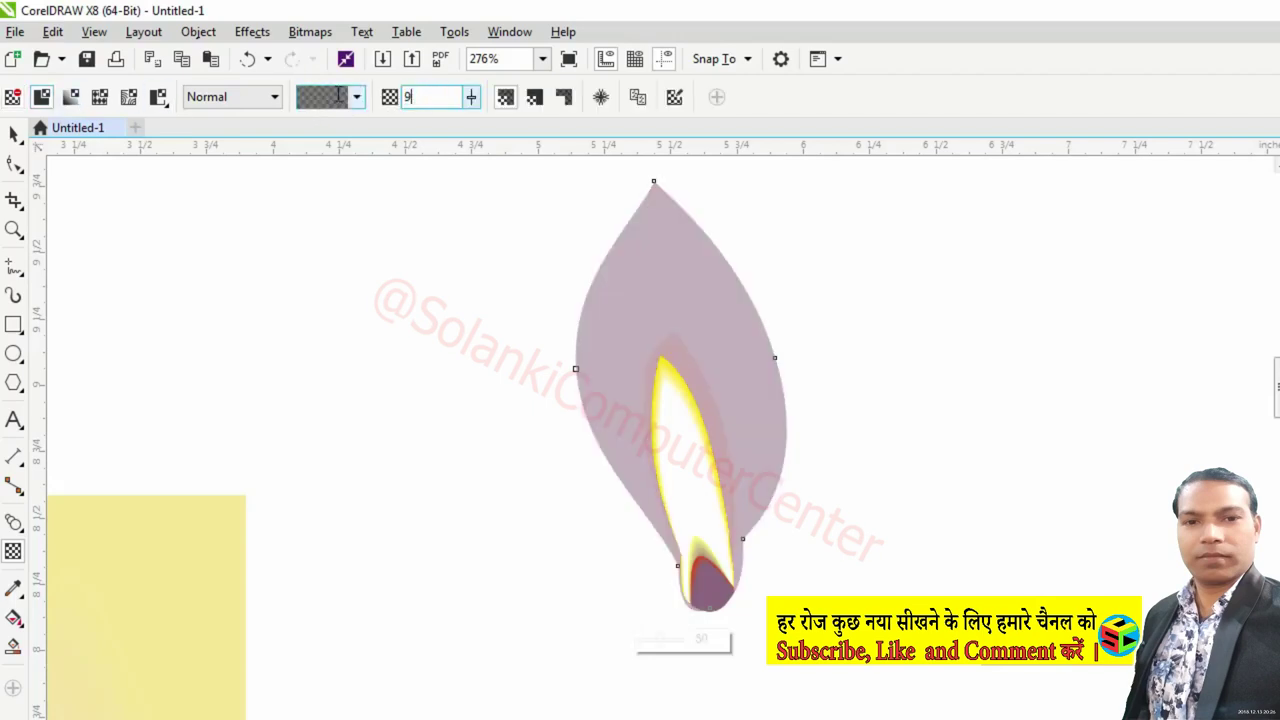
type("5")
key("Return")
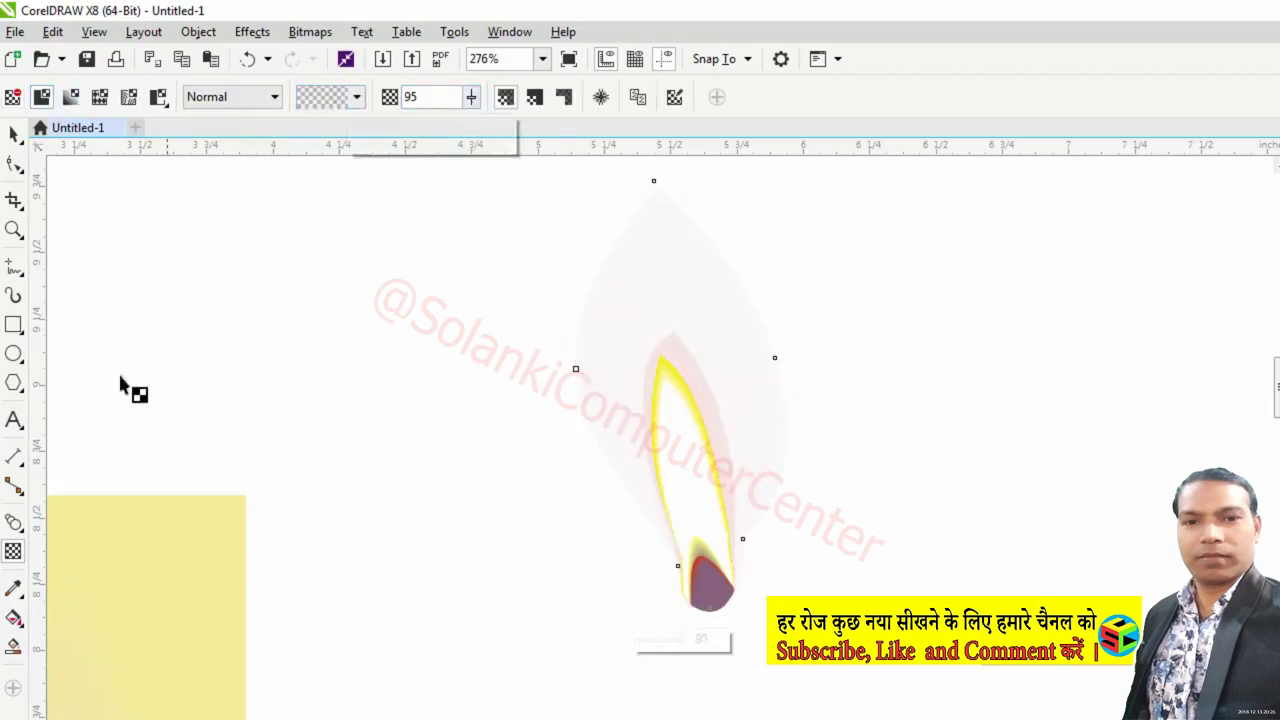
left_click(14, 522)
Blend the inner flame into the outer teardrop using 60 blend steps.
left_click_drag(680, 395, 697, 338)
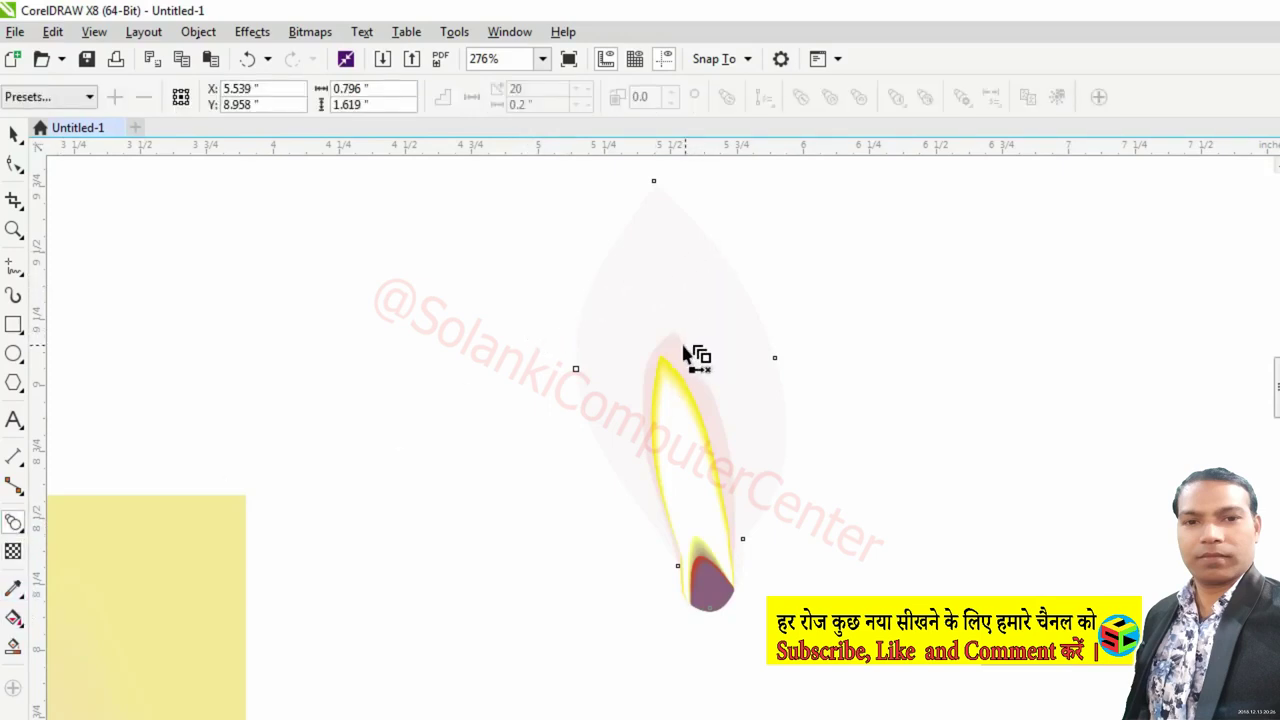
left_click_drag(697, 338, 712, 293)
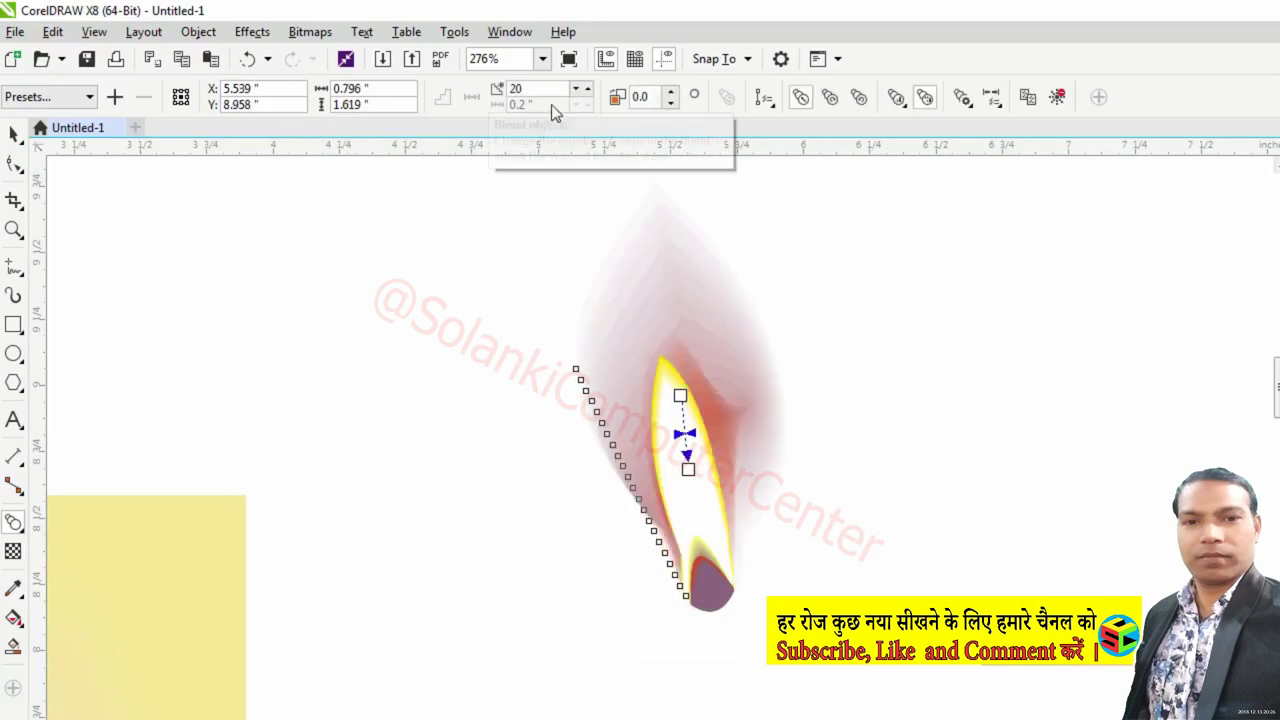
double_click(520, 88)
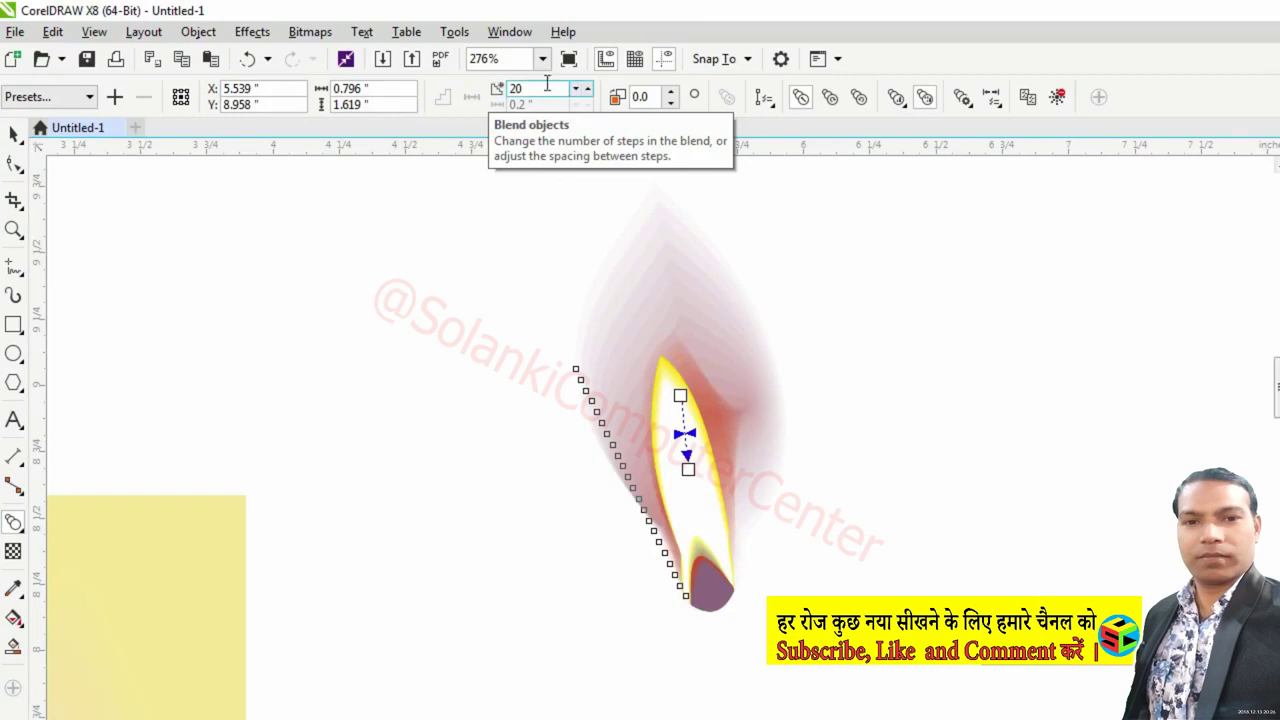
type("40")
key("Return")
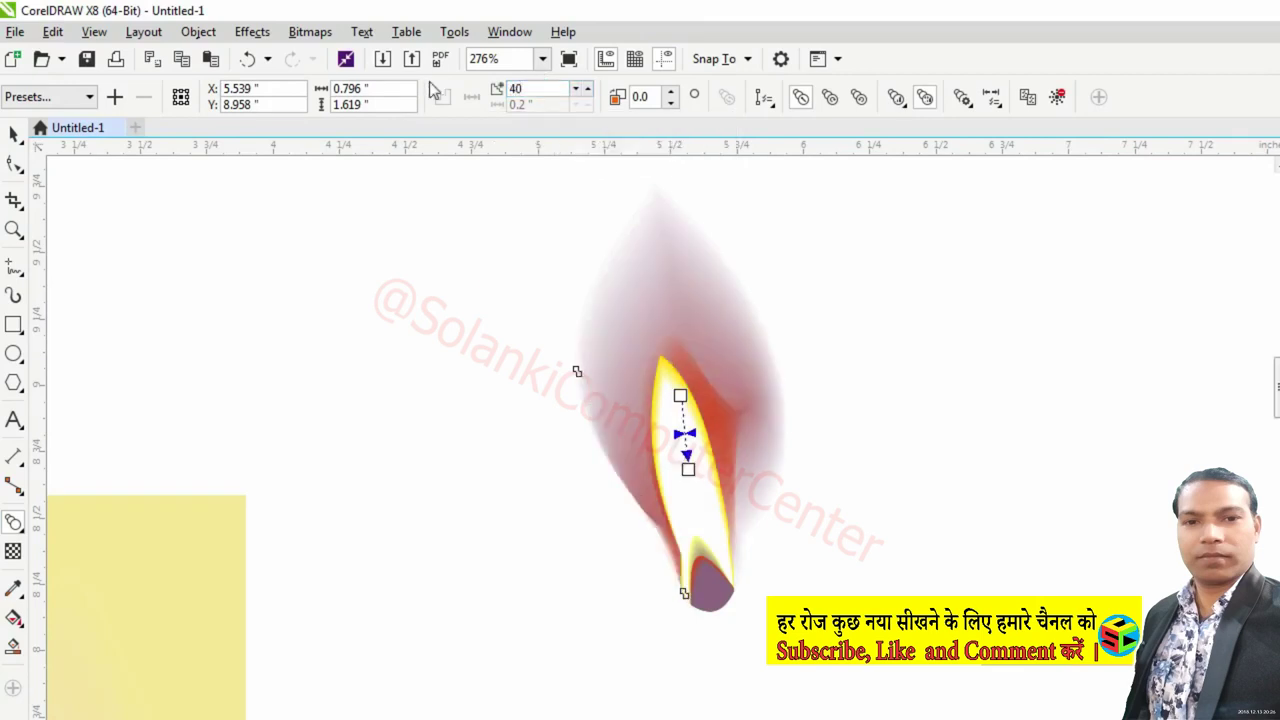
double_click(520, 88)
type("60")
key("Return")
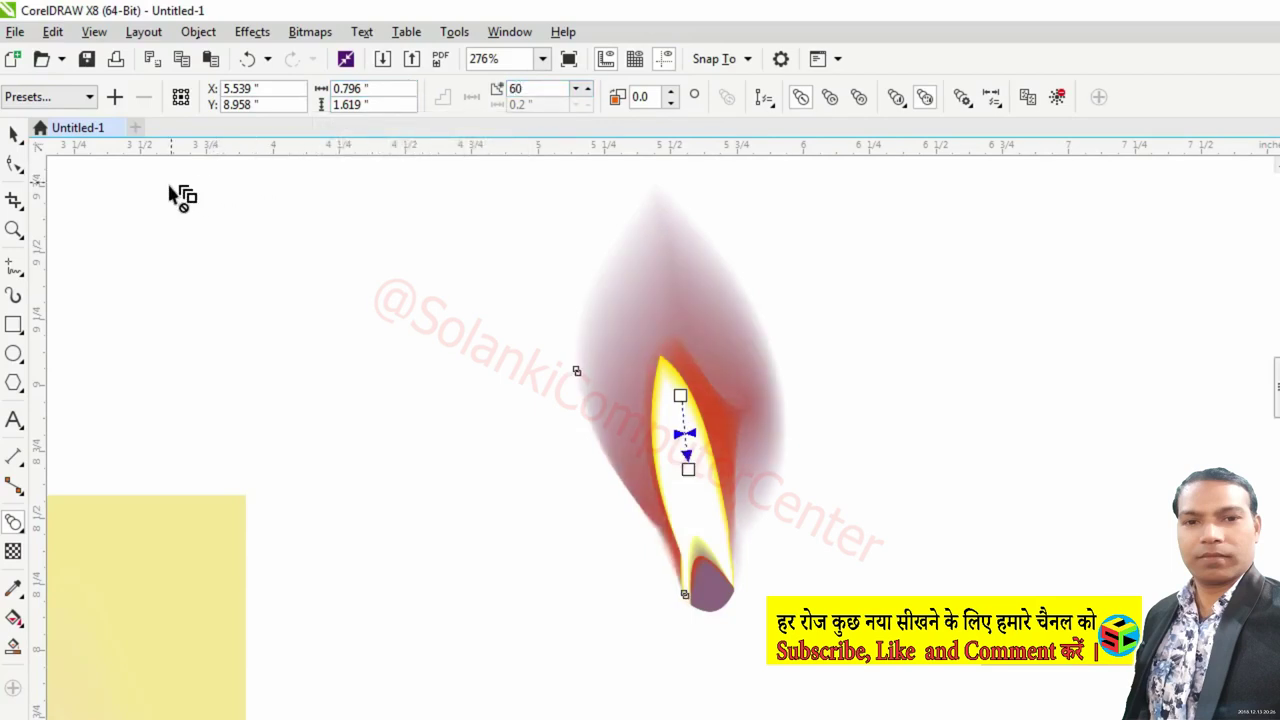
left_click(14, 133)
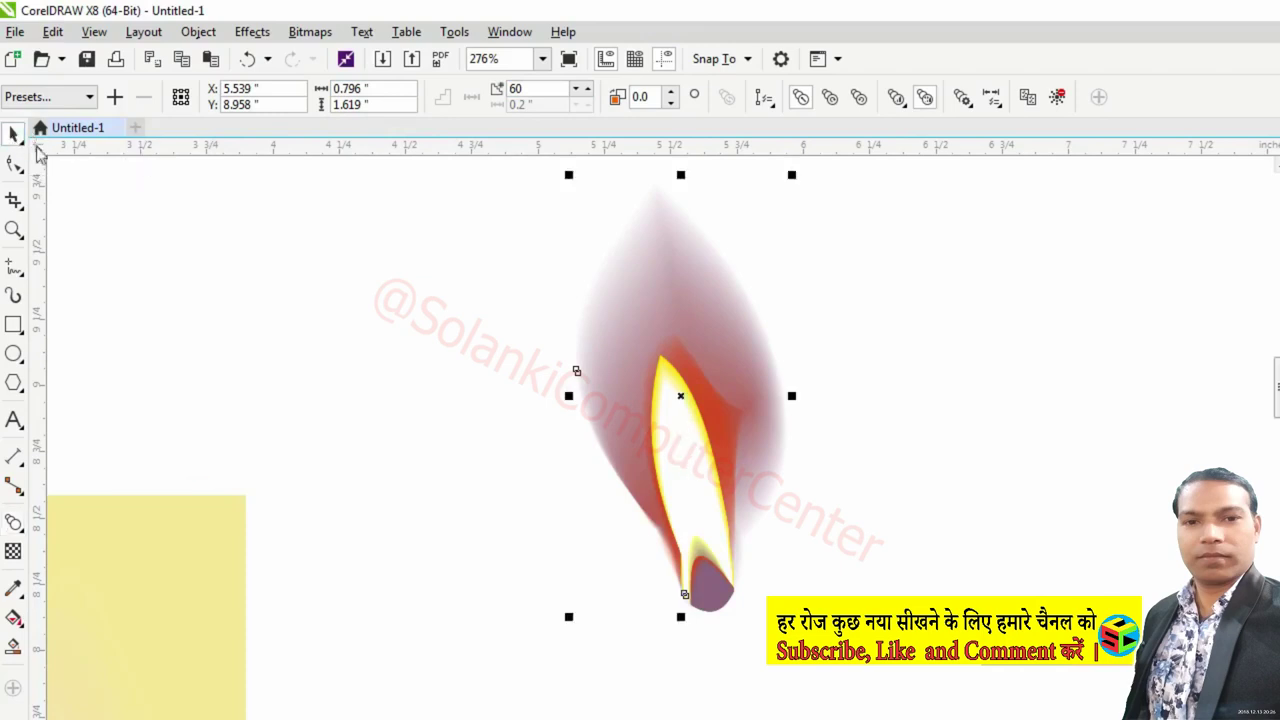
left_click(444, 287)
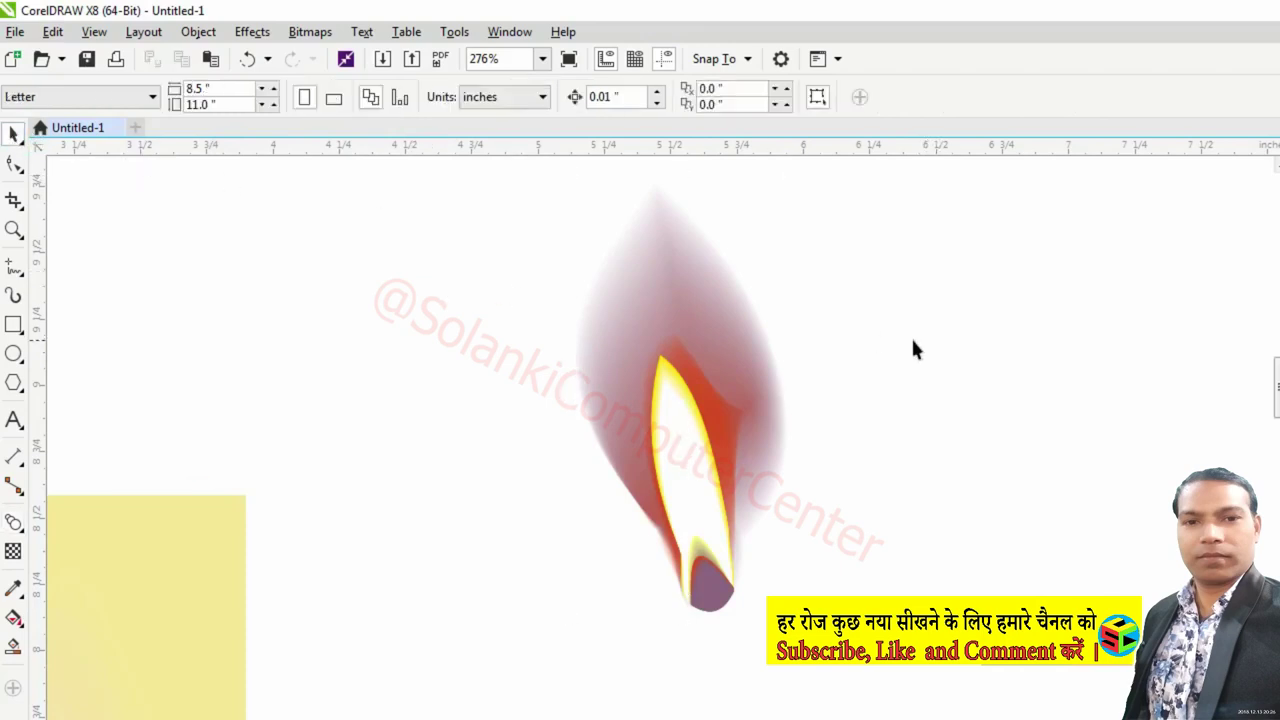
Move the whole glowing flame so it sits centred above the candle body.
scroll(892, 348, "down", 2)
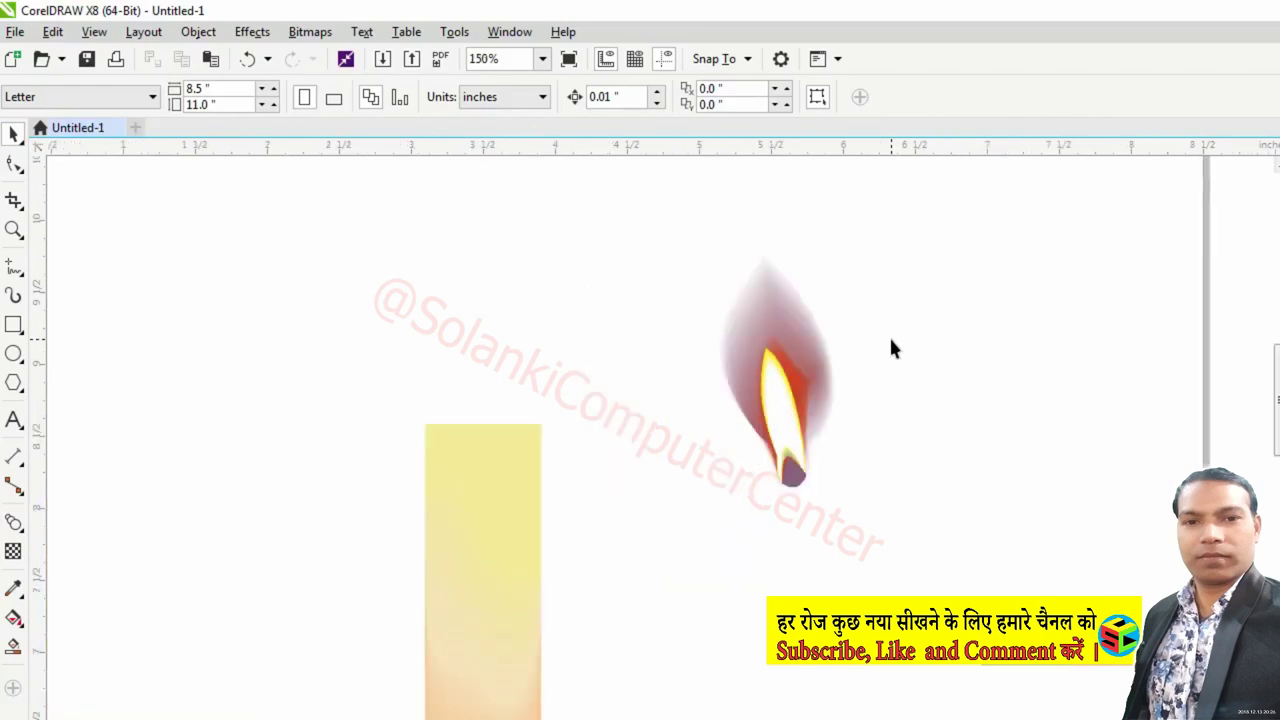
scroll(892, 348, "down", 2)
scroll(892, 348, "up", 2)
scroll(879, 426, "down", 2)
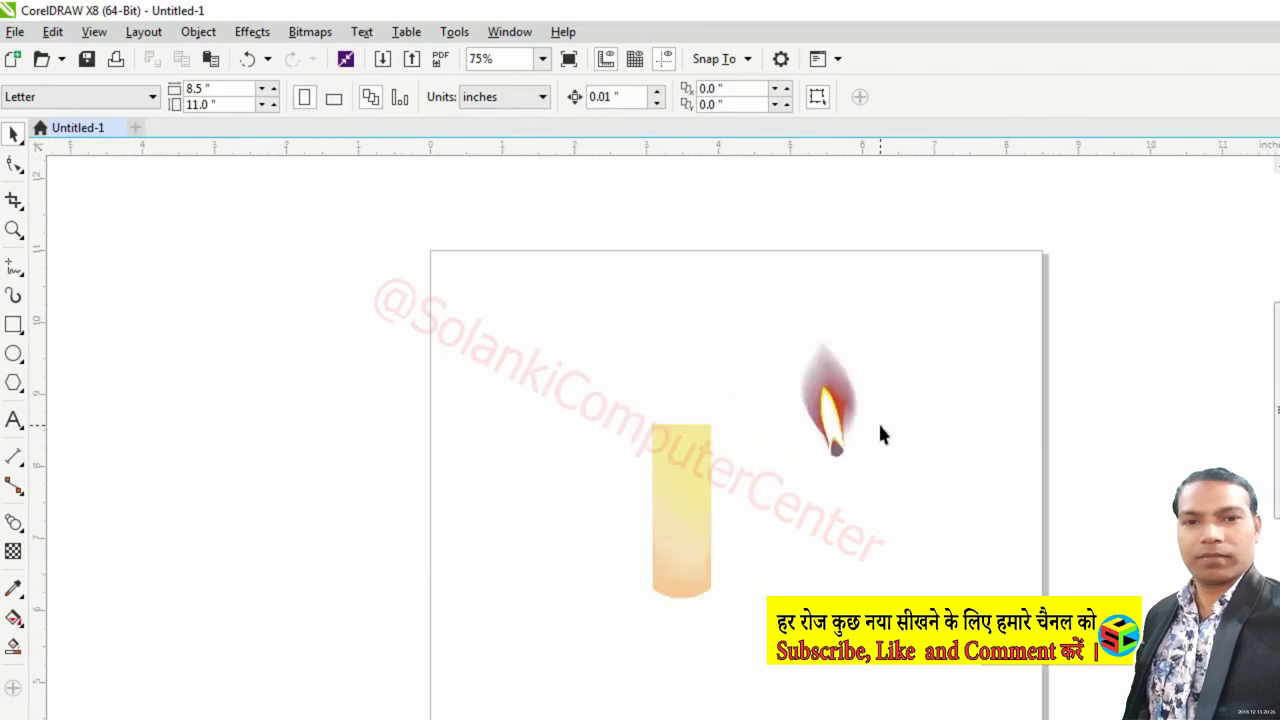
scroll(879, 426, "up", 2)
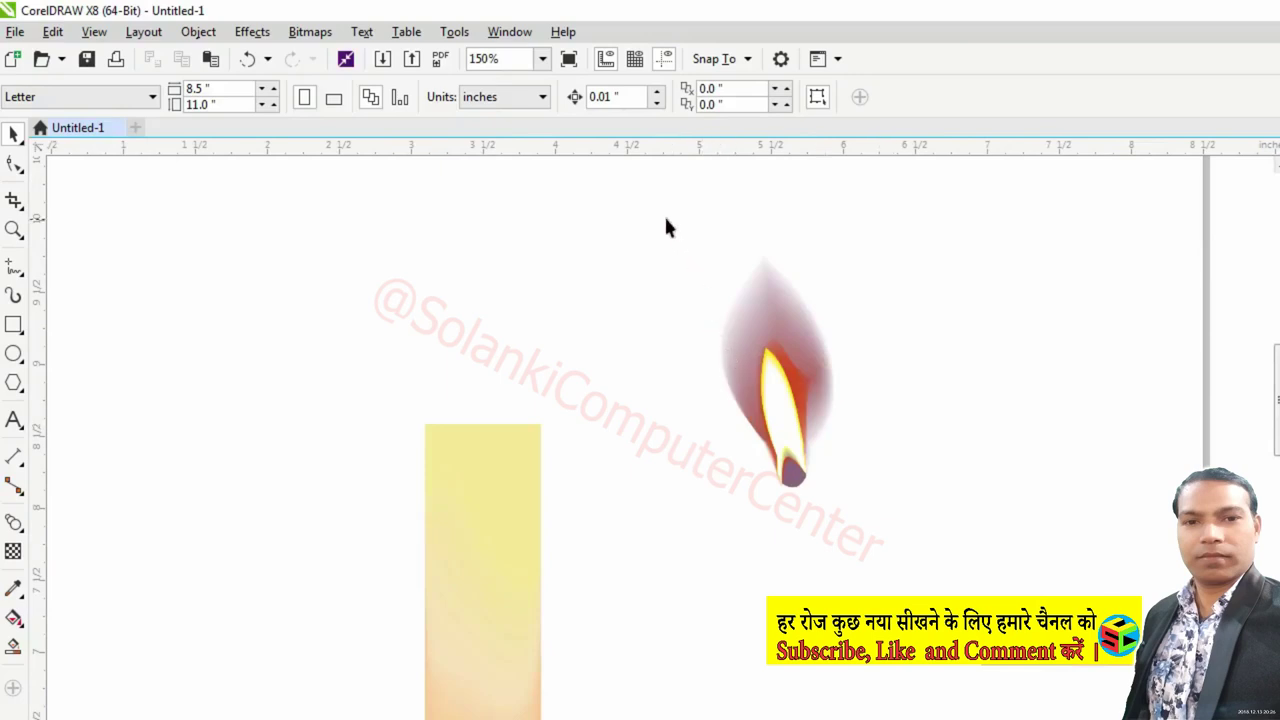
mouse_move(665, 218)
left_mouse_down()
mouse_move(903, 497)
mouse_move(548, 291)
mouse_move(908, 535)
left_mouse_up()
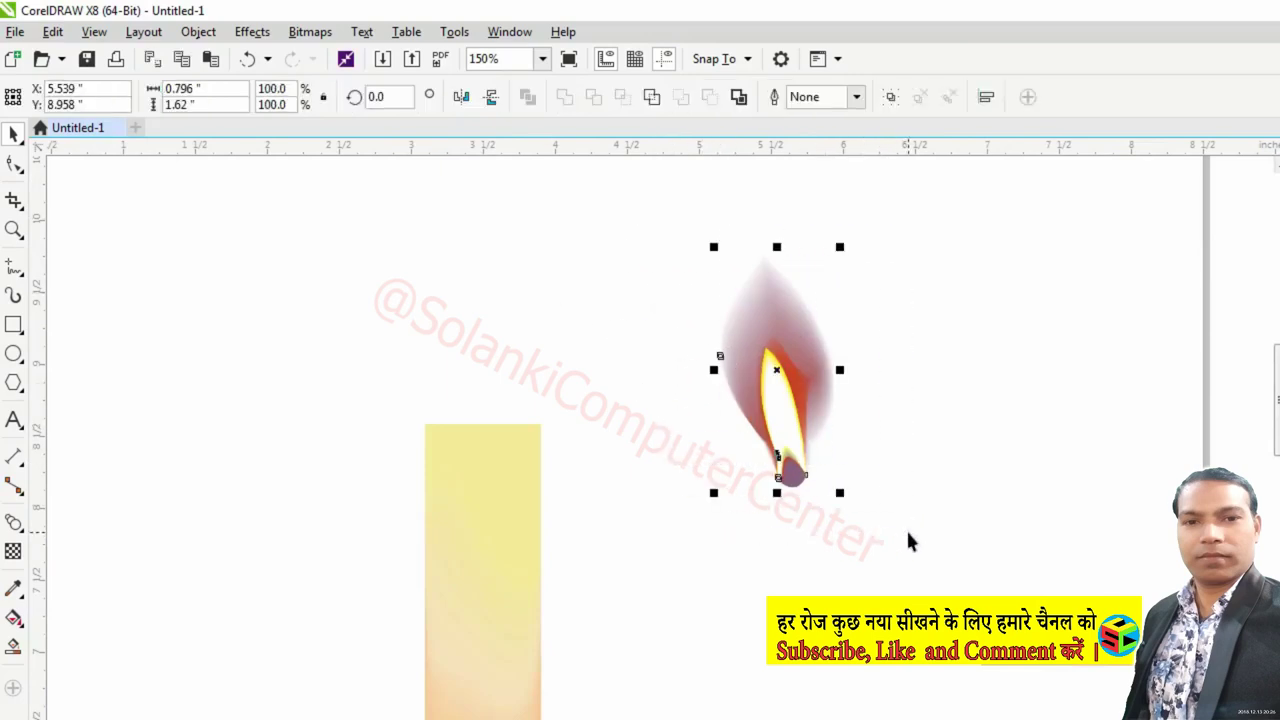
mouse_move(815, 395)
left_mouse_down()
mouse_move(501, 288)
mouse_move(470, 297)
left_mouse_up()
left_click(694, 350)
left_click(630, 319)
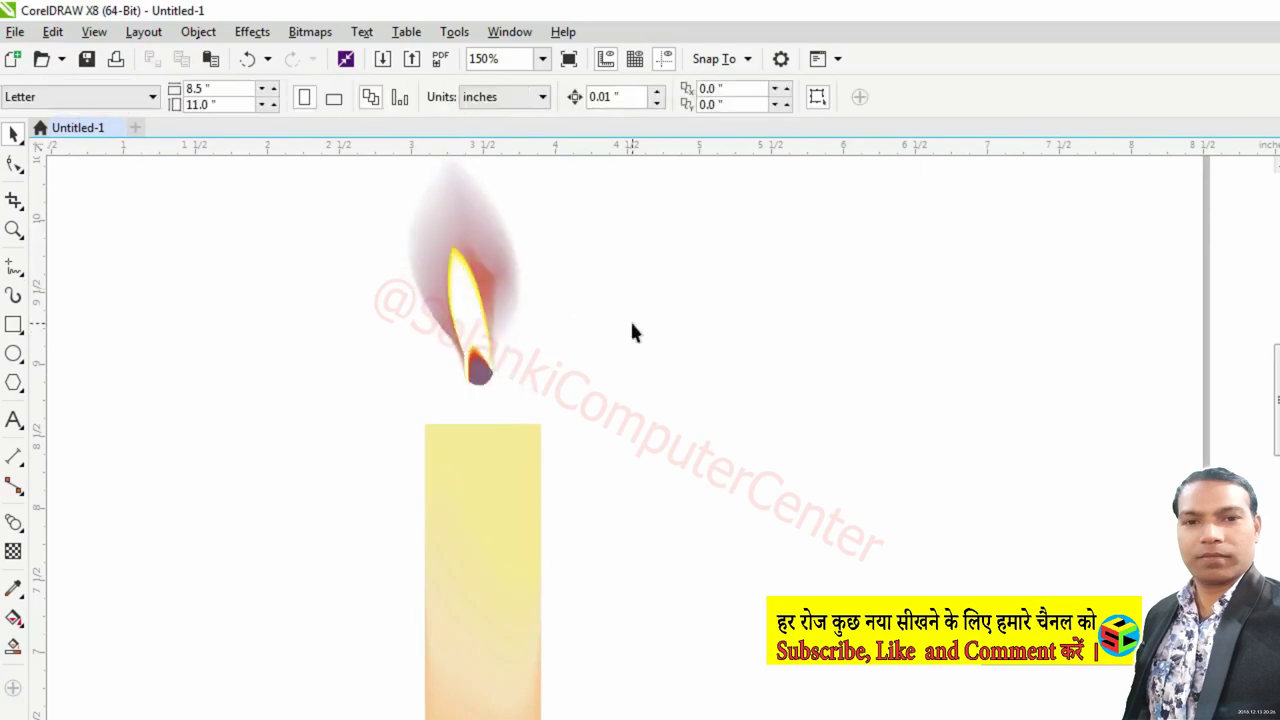
left_click(14, 355)
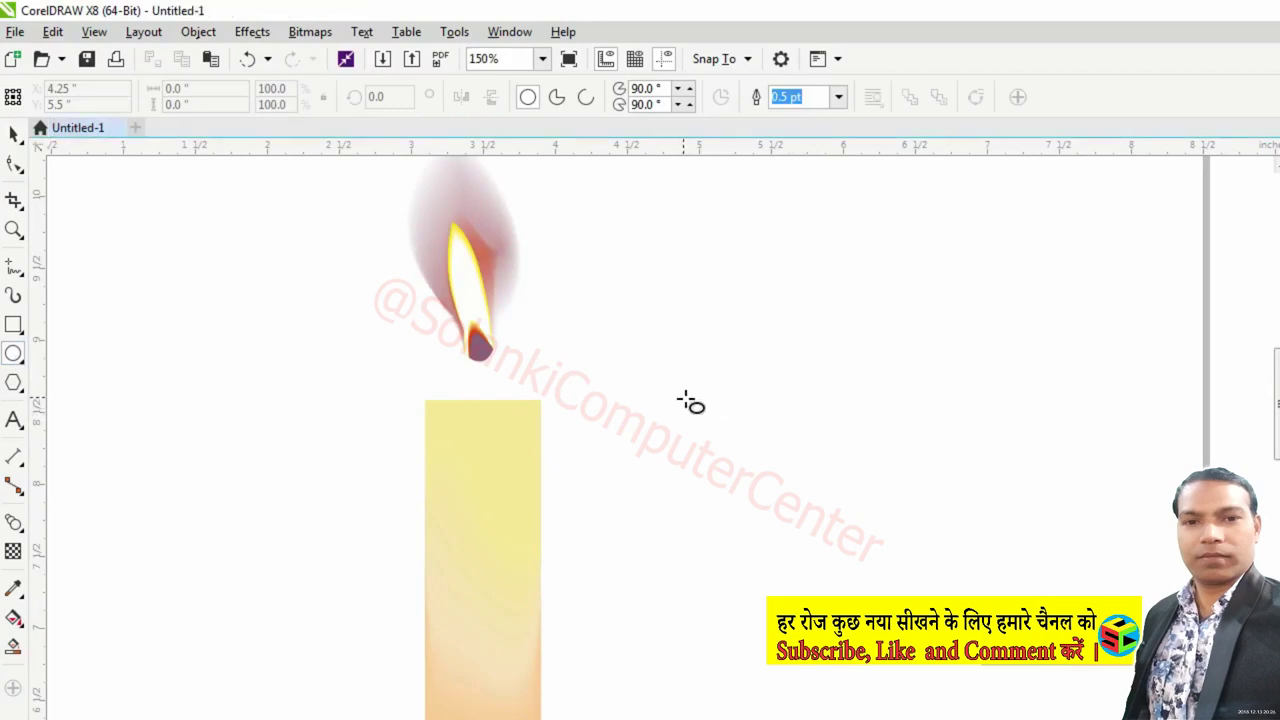
Draw an ellipse and size it to fit the candle's top.
mouse_move(688, 400)
left_mouse_down()
mouse_move(922, 497)
mouse_move(945, 491)
mouse_move(860, 474)
left_mouse_up()
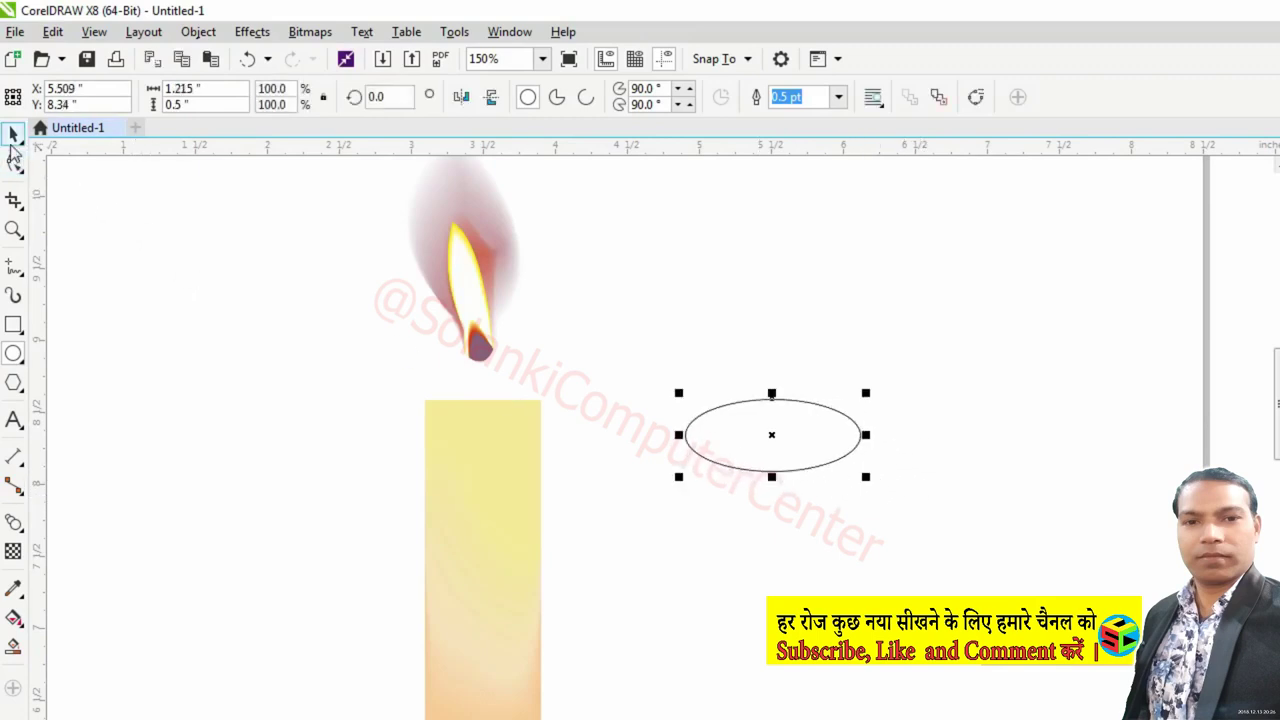
left_click(13, 138)
mouse_move(772, 436)
left_mouse_down()
mouse_move(473, 420)
mouse_move(514, 420)
left_mouse_up()
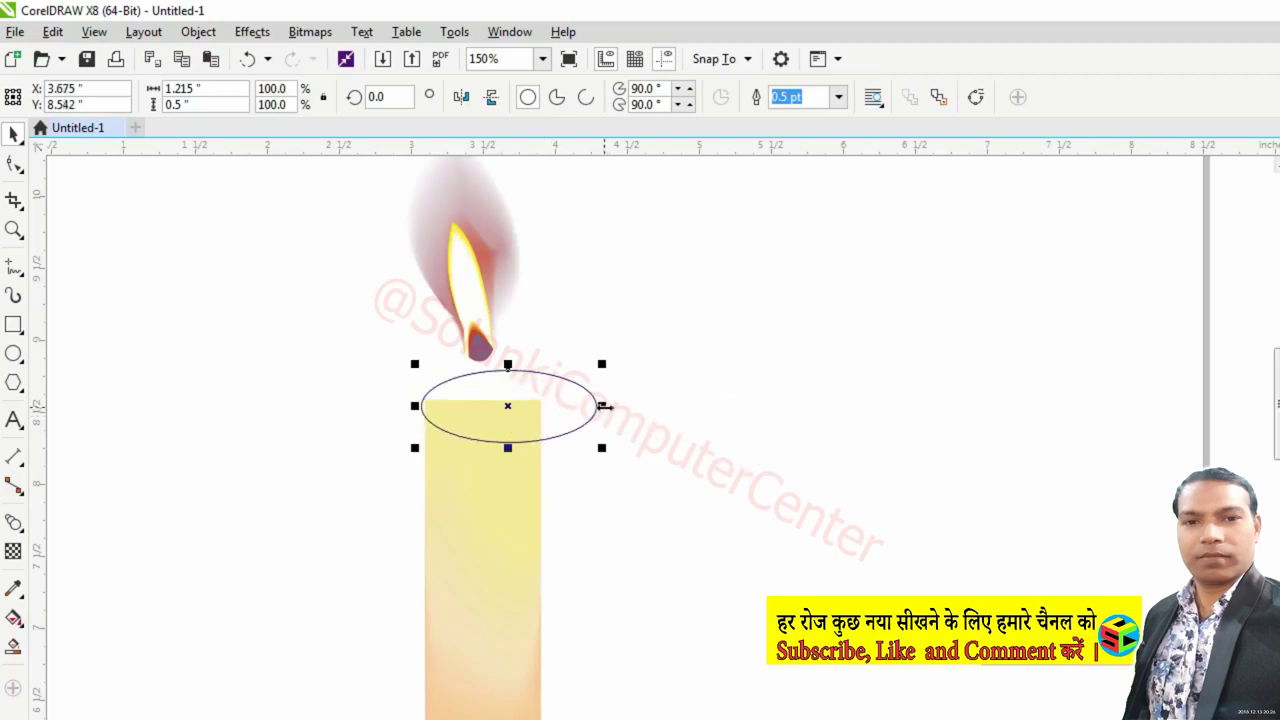
left_click_drag(605, 446, 551, 447)
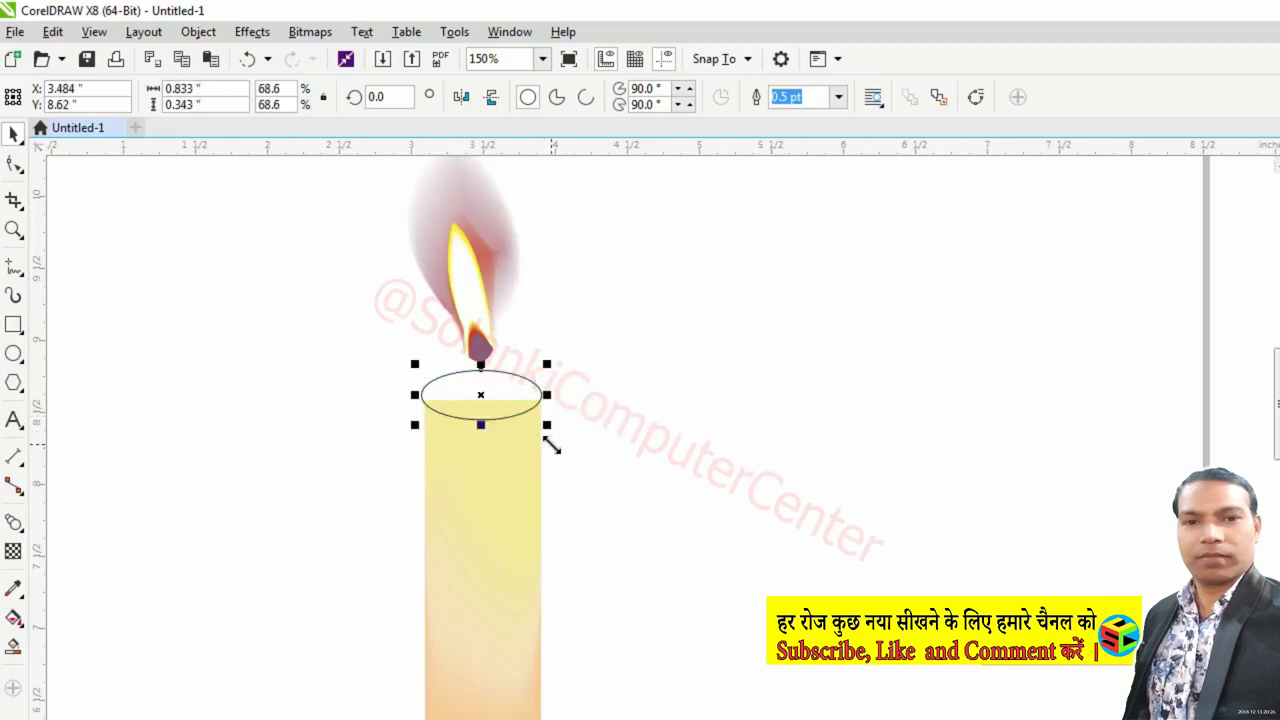
left_click_drag(473, 397, 792, 424)
left_click(622, 395)
key("z")
left_click_drag(634, 360, 912, 490)
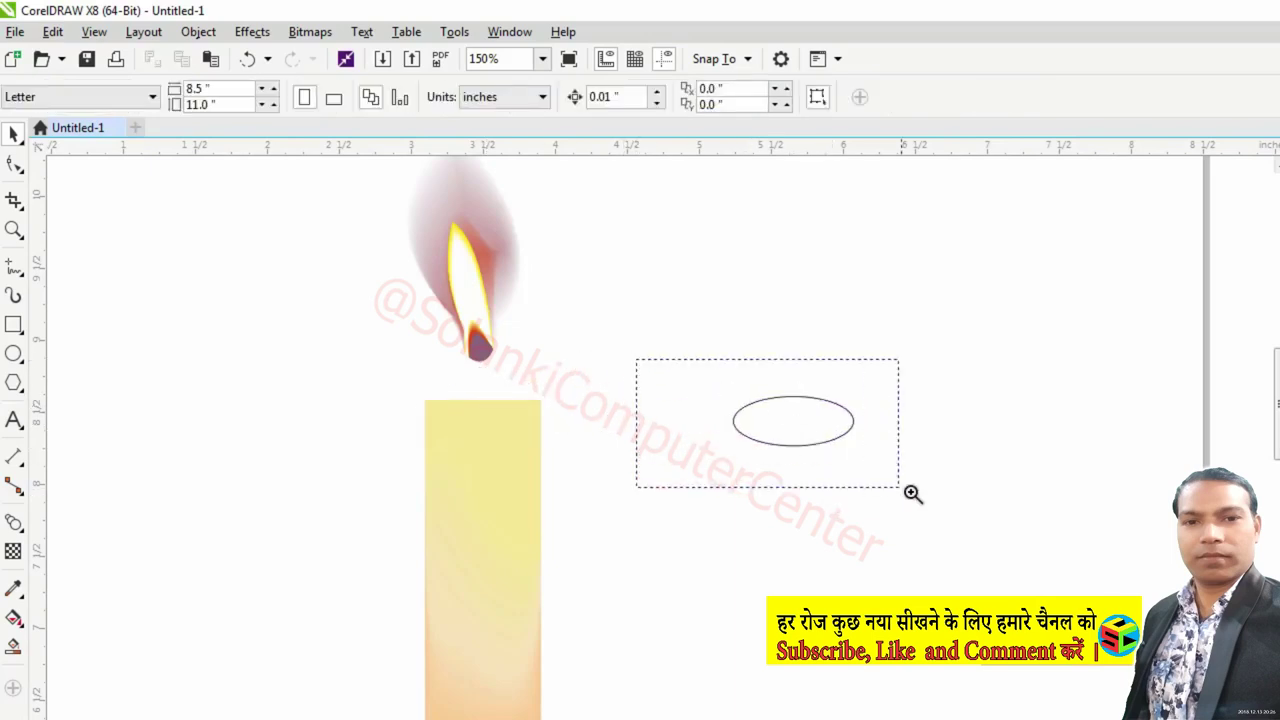
right_click(950, 488)
key("space")
left_click(786, 478)
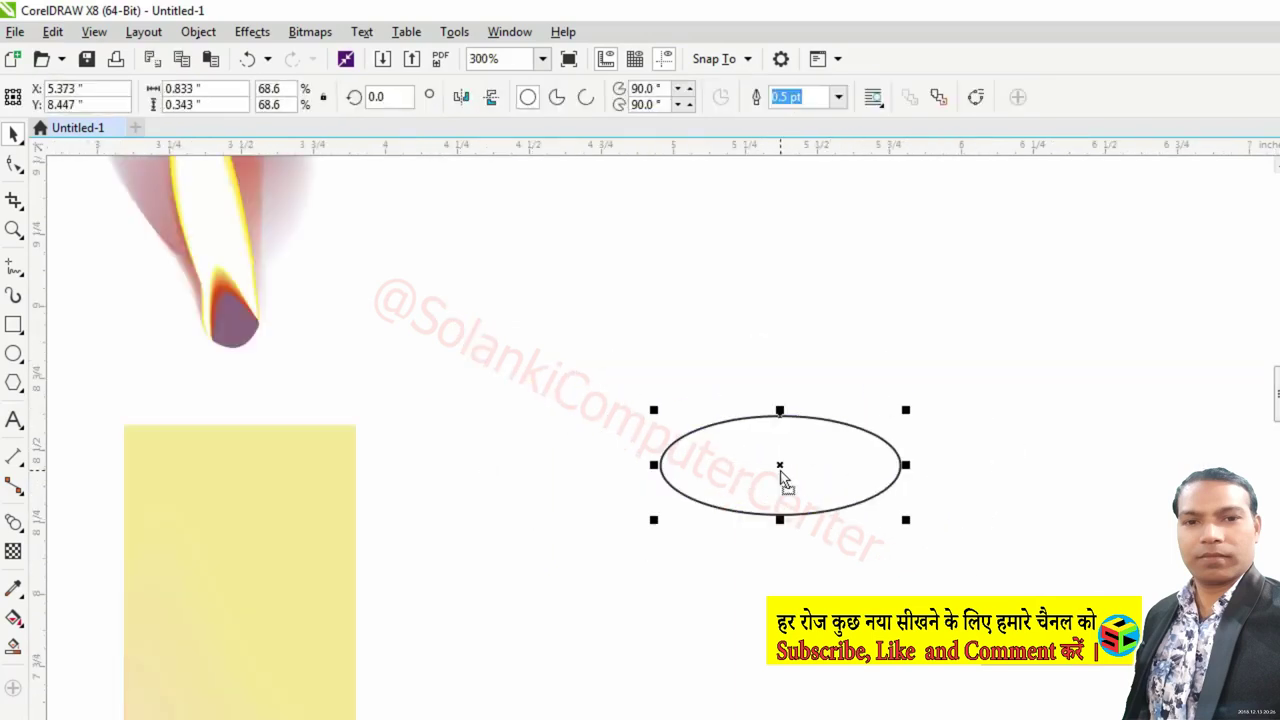
left_click(749, 422)
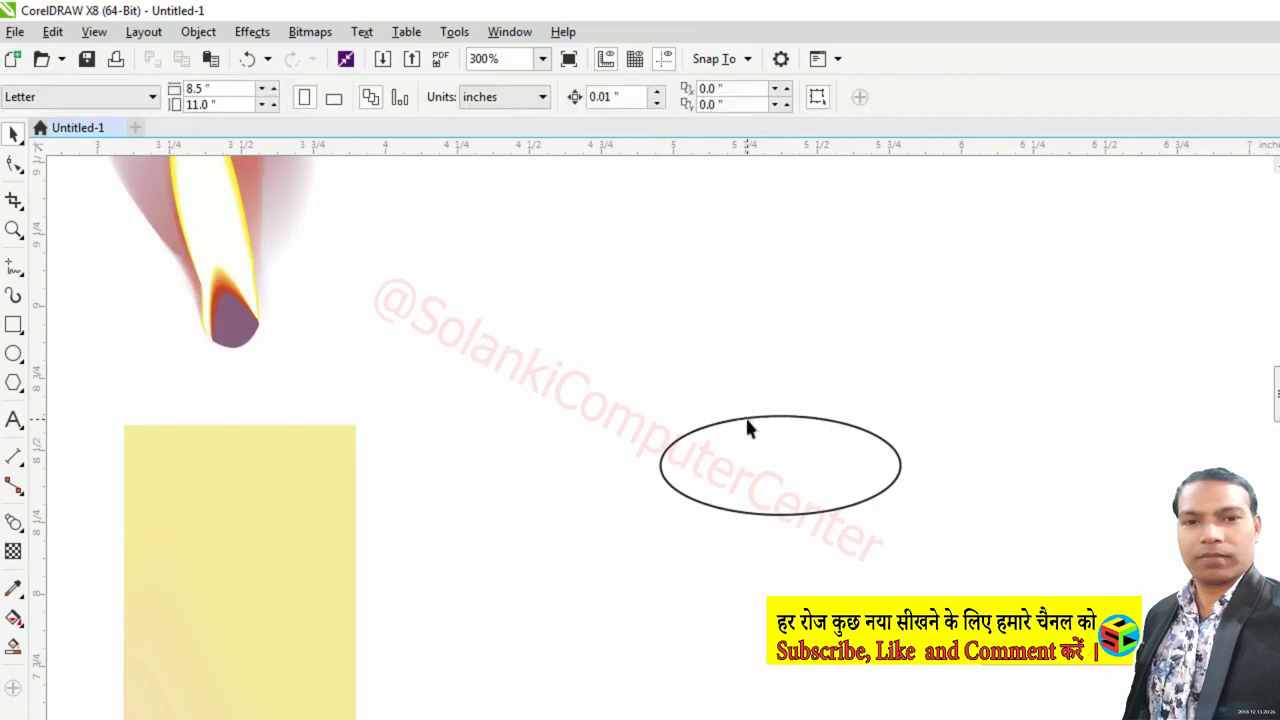
Duplicate the ellipse into smaller concentric inner copies.
left_click(52, 32)
left_click(92, 268)
left_click_drag(905, 409, 896, 416)
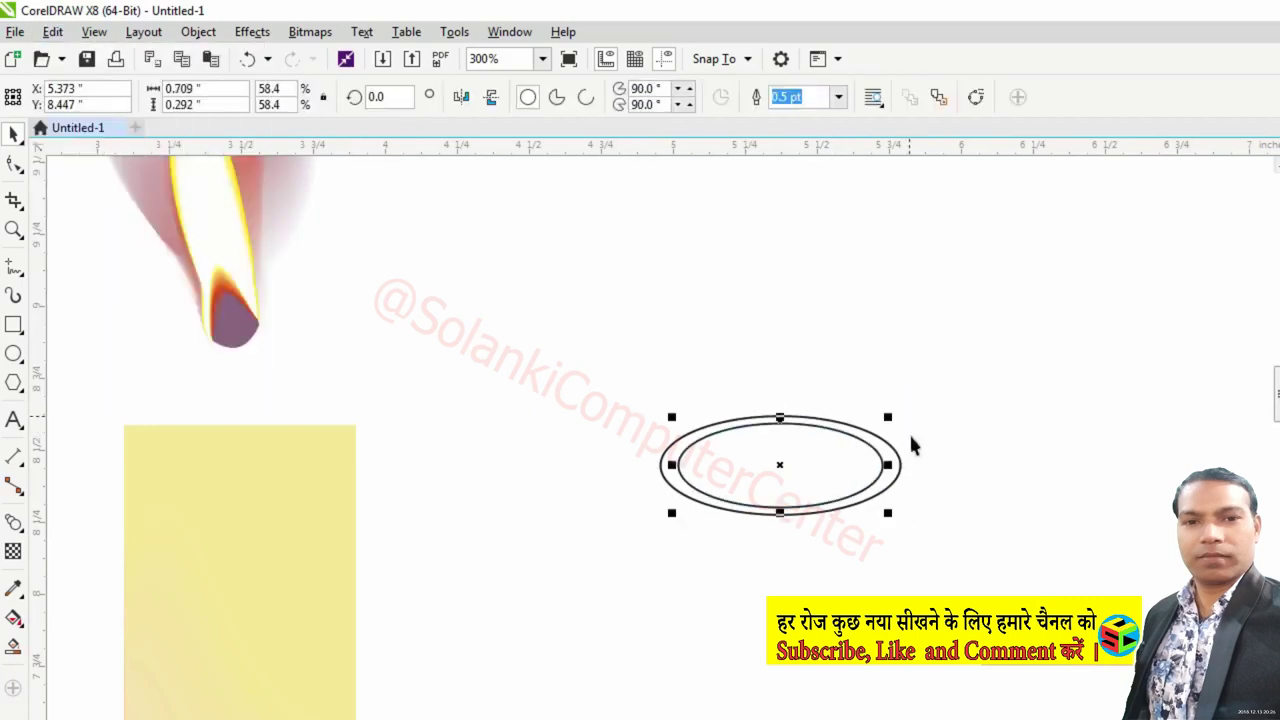
left_click_drag(902, 464, 906, 464)
left_click(922, 458)
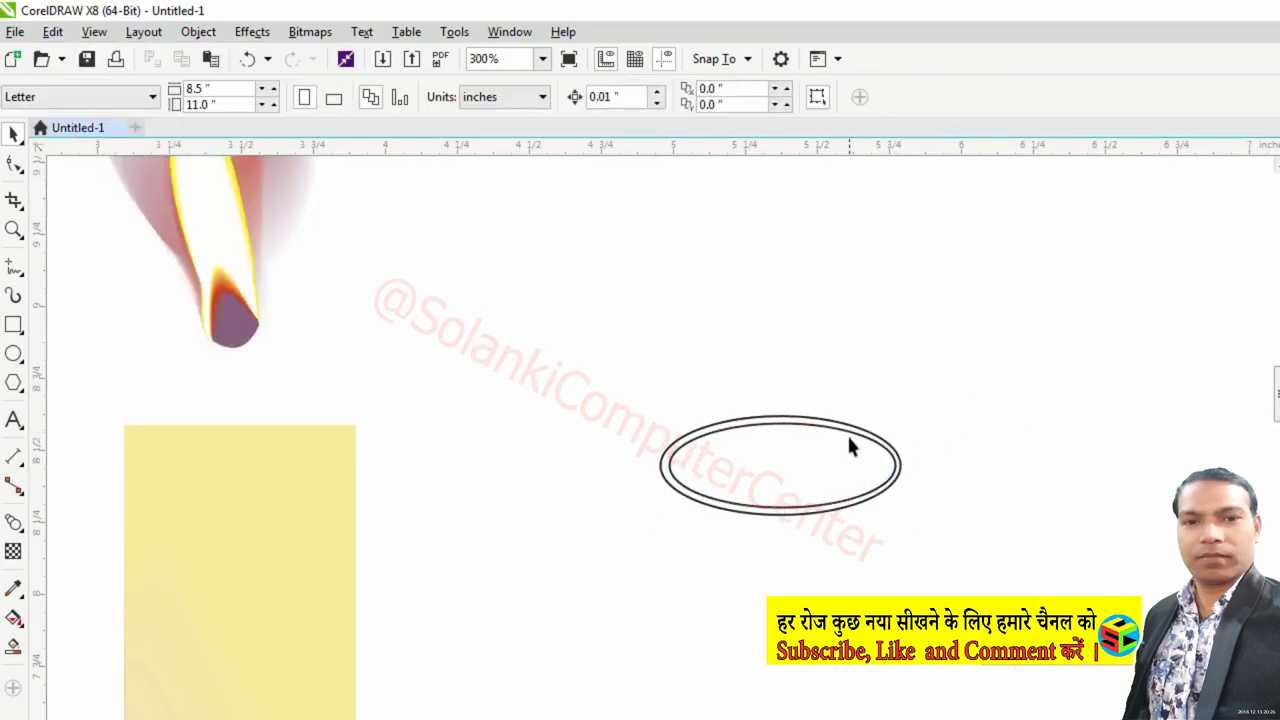
left_click(812, 422)
left_click_drag(784, 418, 782, 414)
left_click(857, 437)
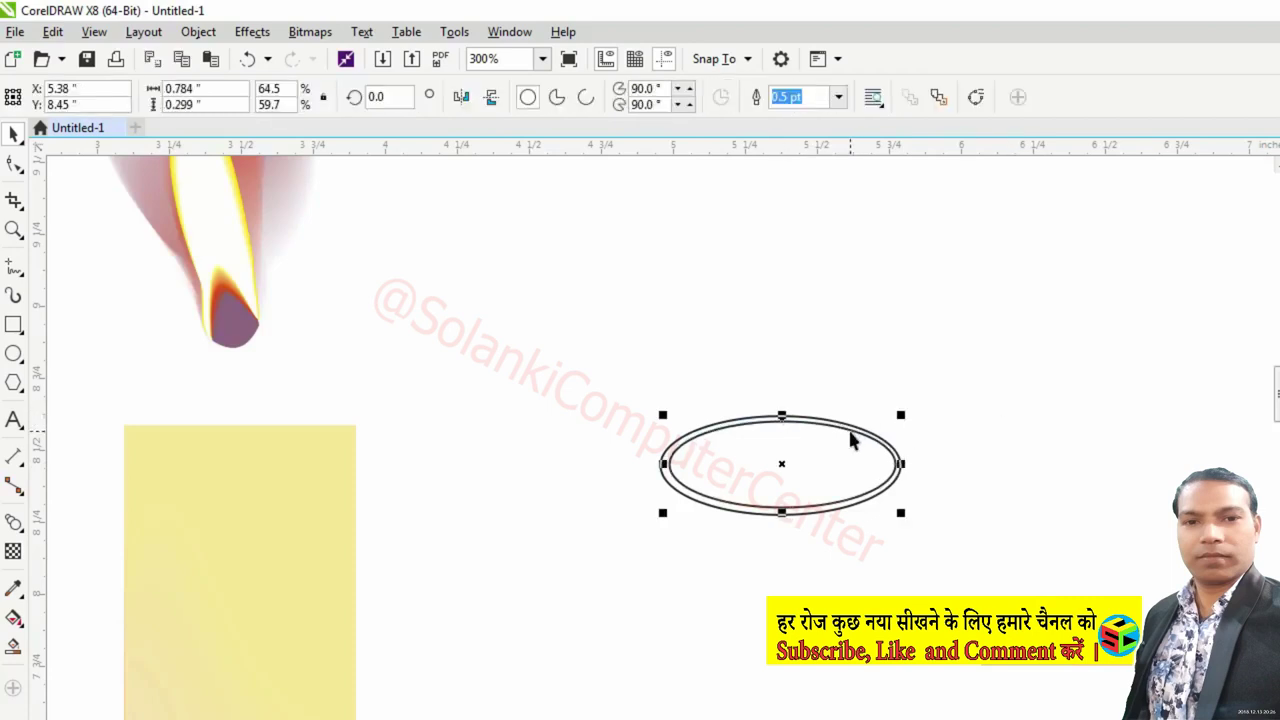
left_click_drag(900, 414, 872, 429)
Convert the inner and outer ellipses to curves and select their nodes.
key("F10")
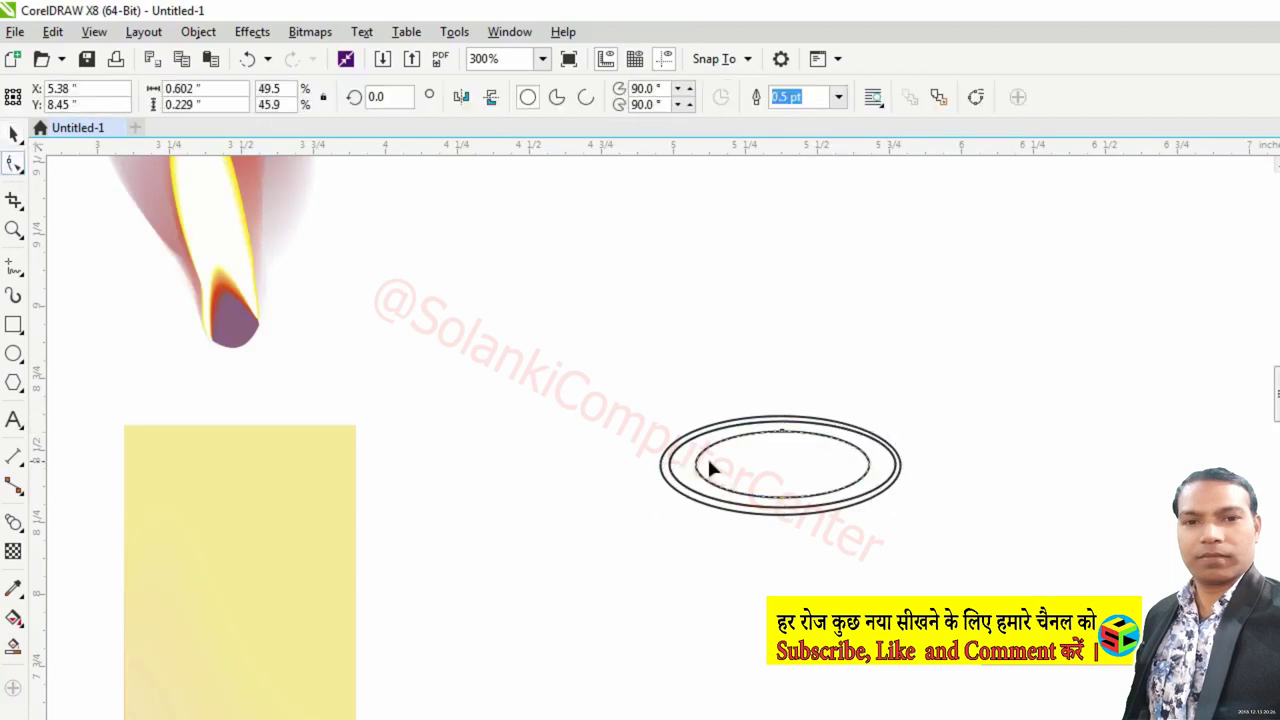
left_click(198, 31)
left_click(300, 477)
left_click(690, 461)
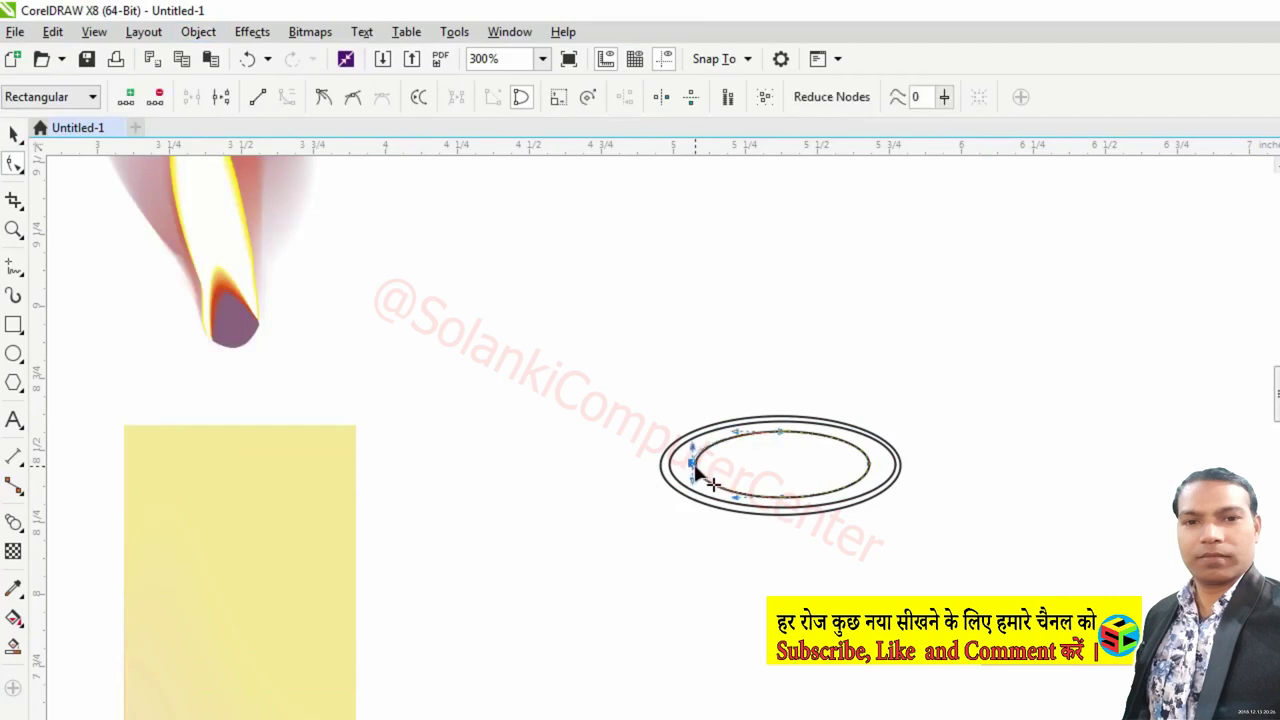
left_click(868, 462)
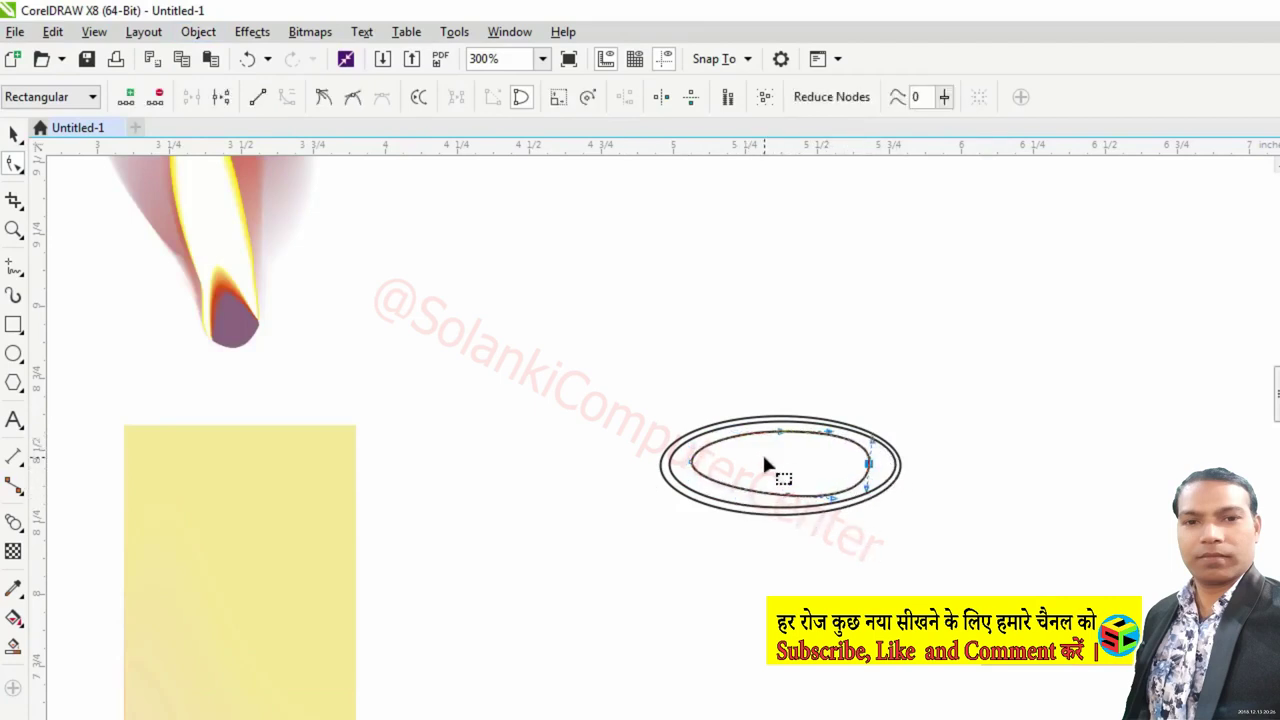
key("space")
left_click(198, 31)
left_click(314, 471)
left_click(14, 165)
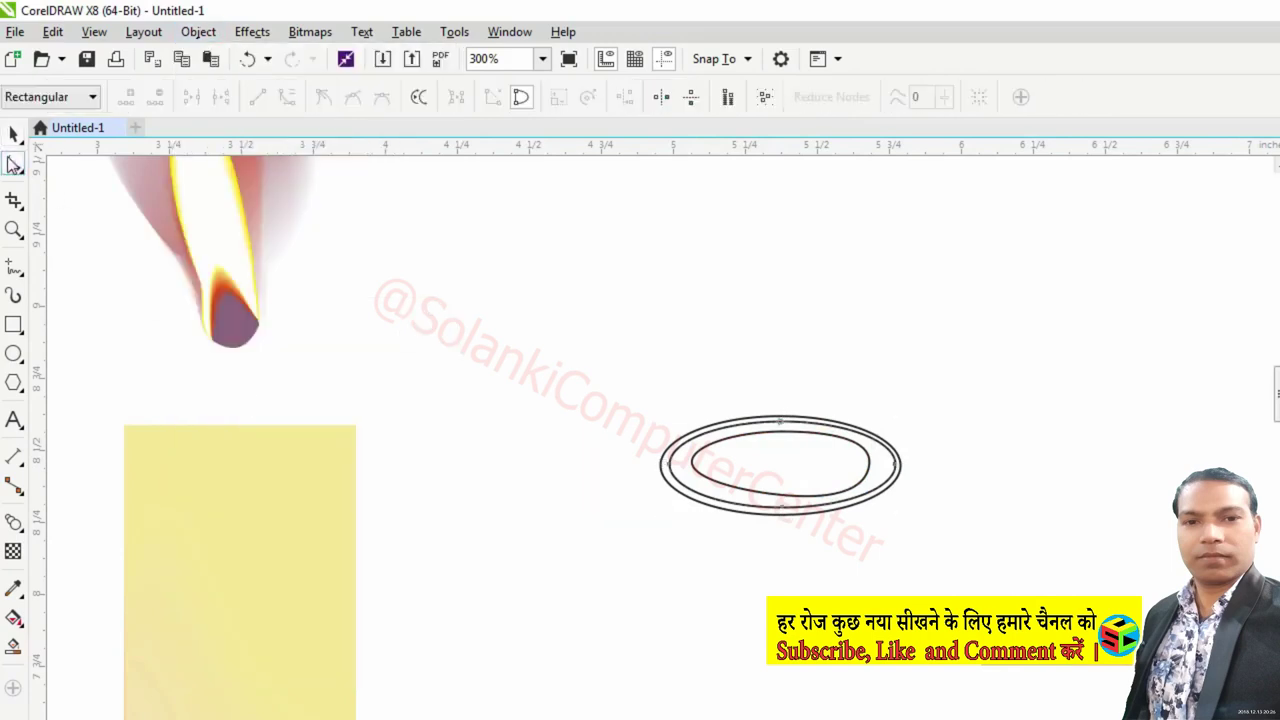
left_click(668, 465)
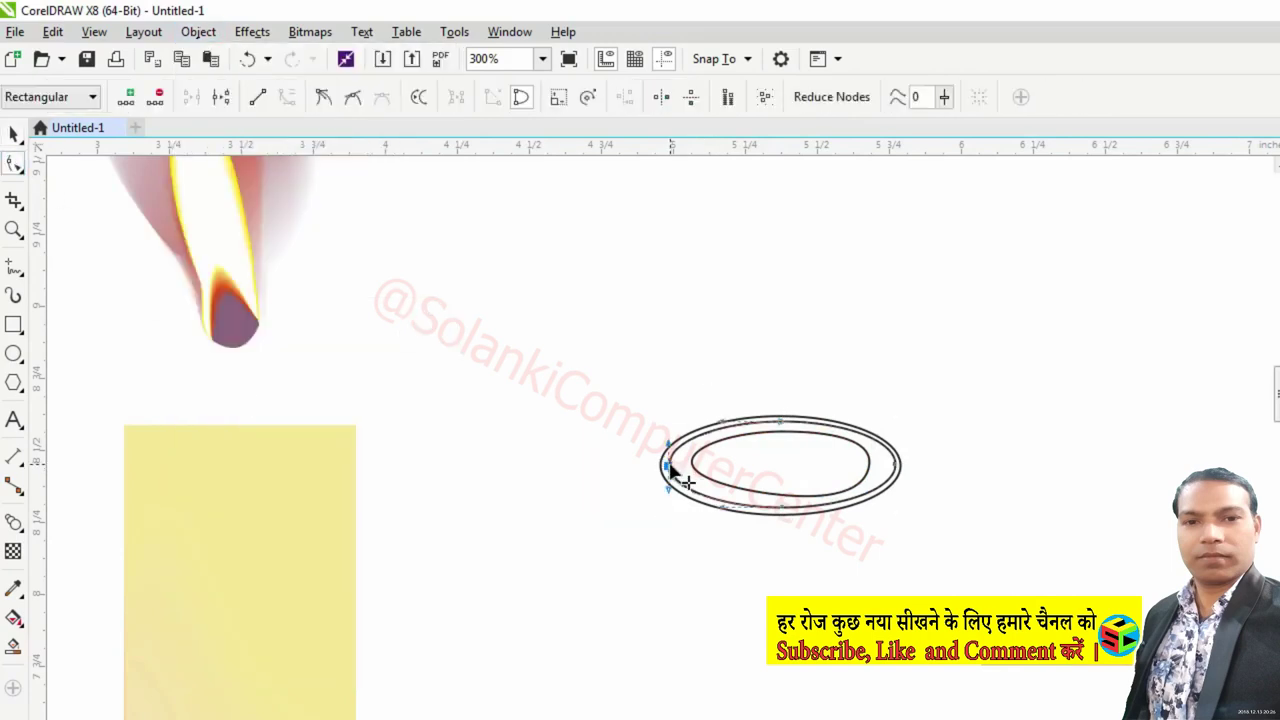
left_click(785, 504)
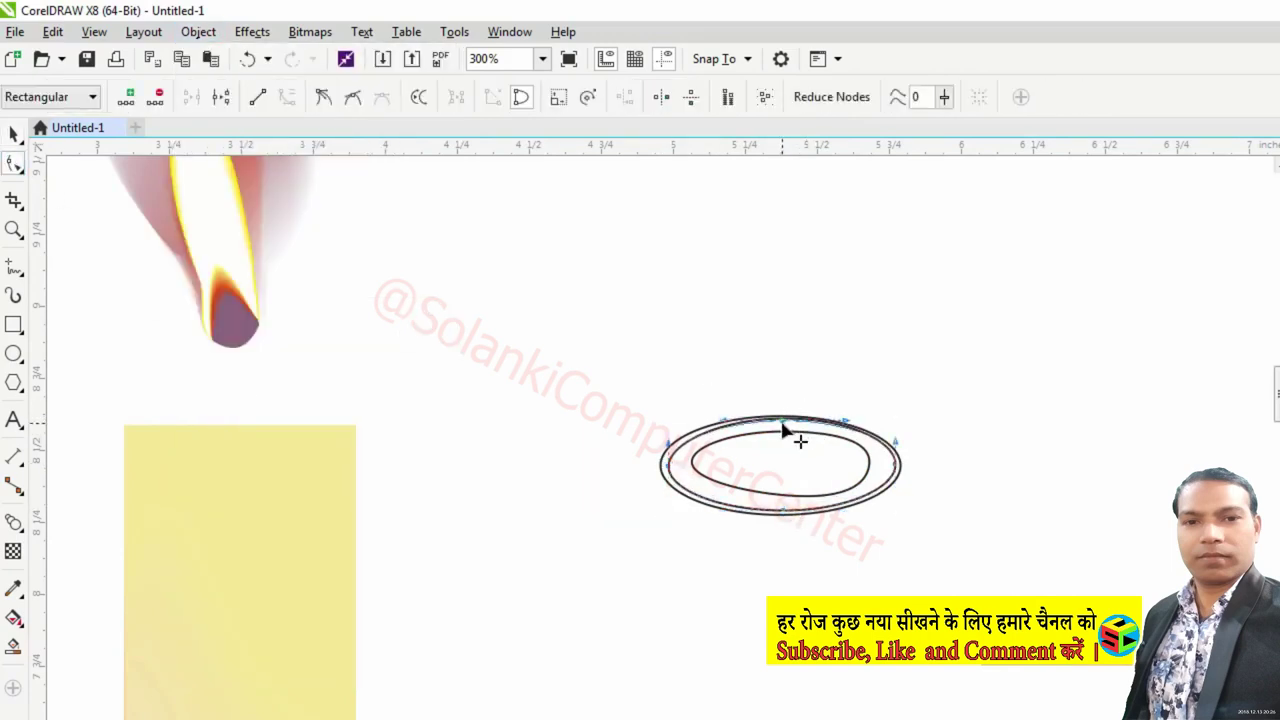
key("space")
Make a smaller innermost copy and bend one segment into a kinked swirl.
left_click(692, 465)
left_click_drag(680, 420, 718, 441)
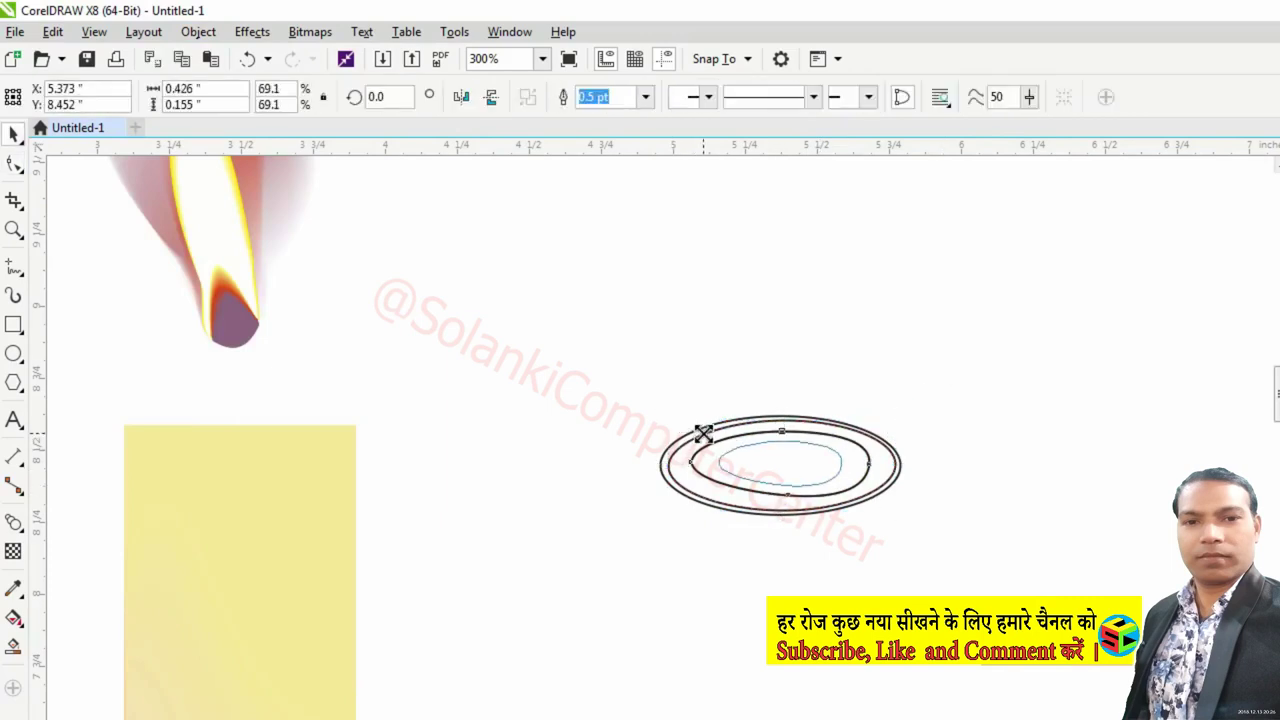
left_click(14, 163)
left_click(776, 490)
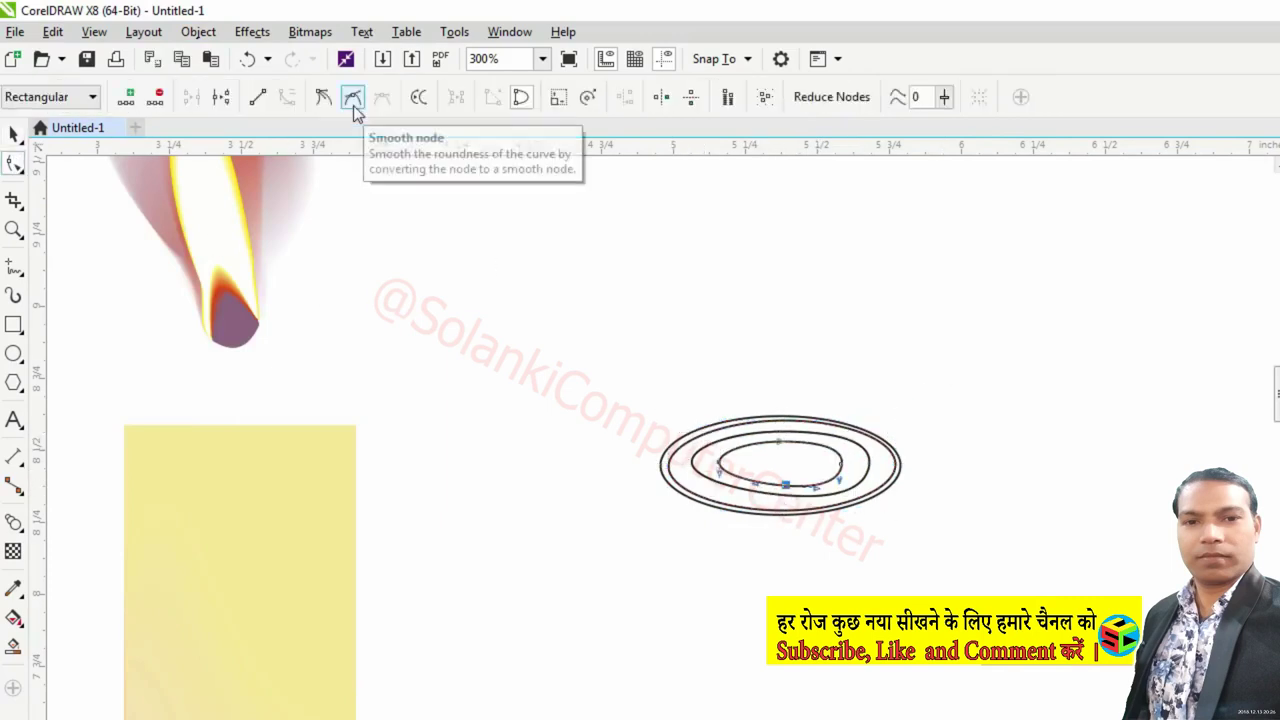
left_click(727, 478)
left_click_drag(742, 482, 855, 458)
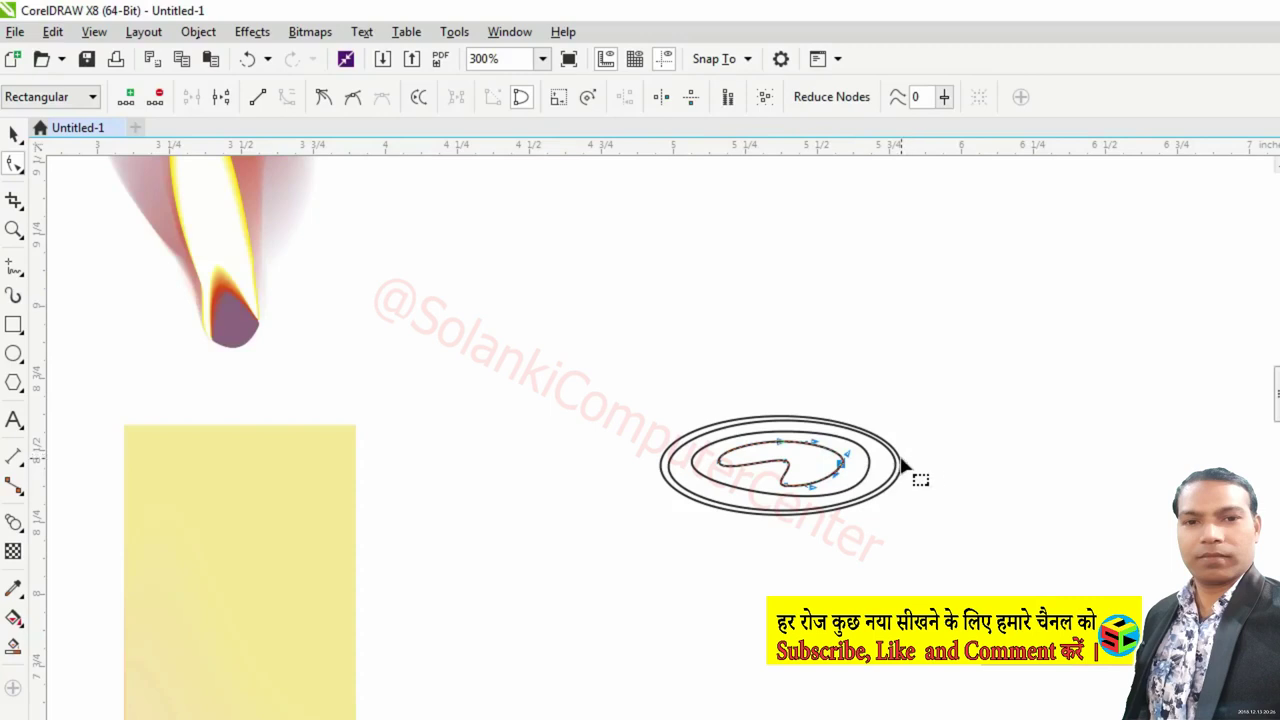
key("space")
left_click(897, 430)
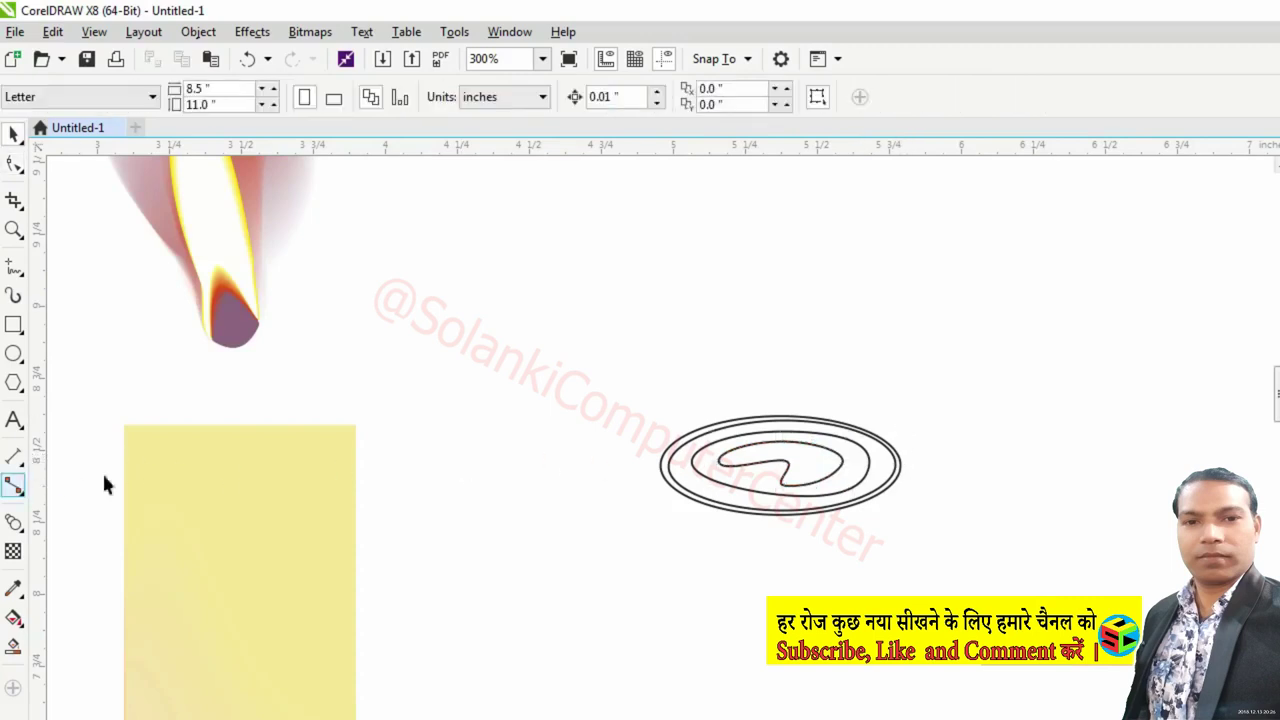
Fill the outer ring and inner swirl tan, and the middle ring light yellow.
left_click(662, 463)
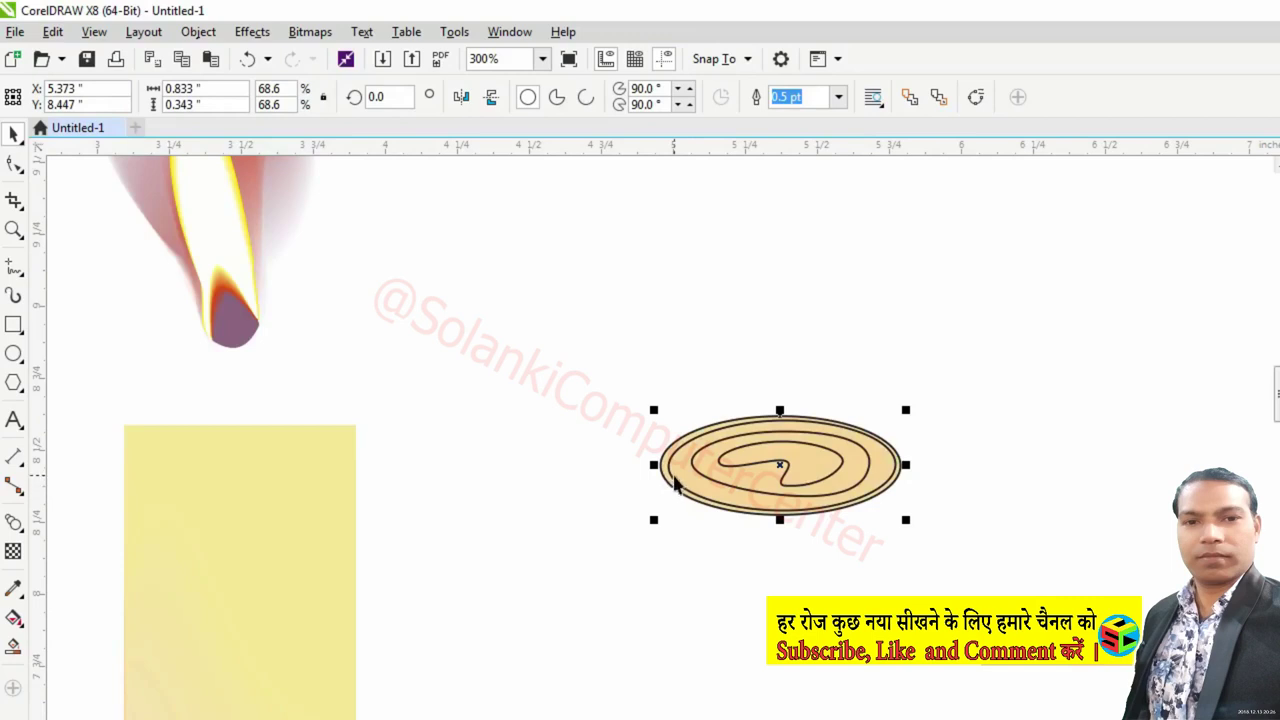
left_click(672, 485)
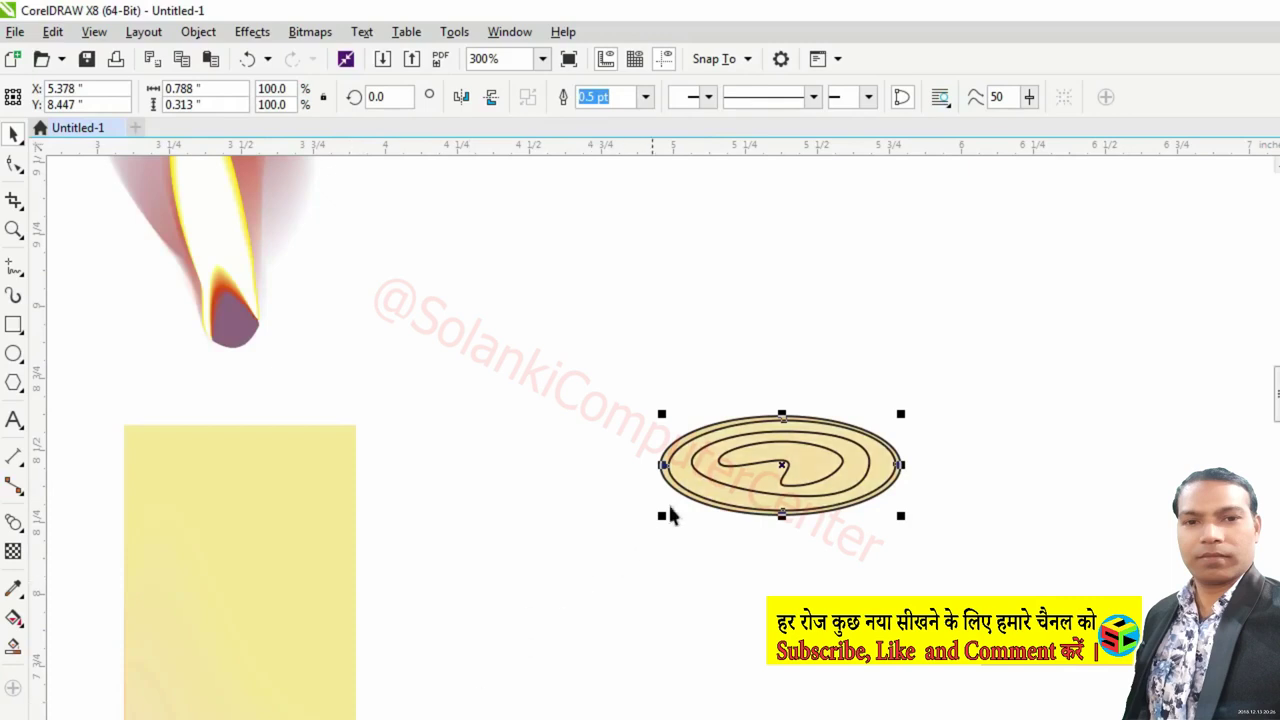
left_click(708, 484)
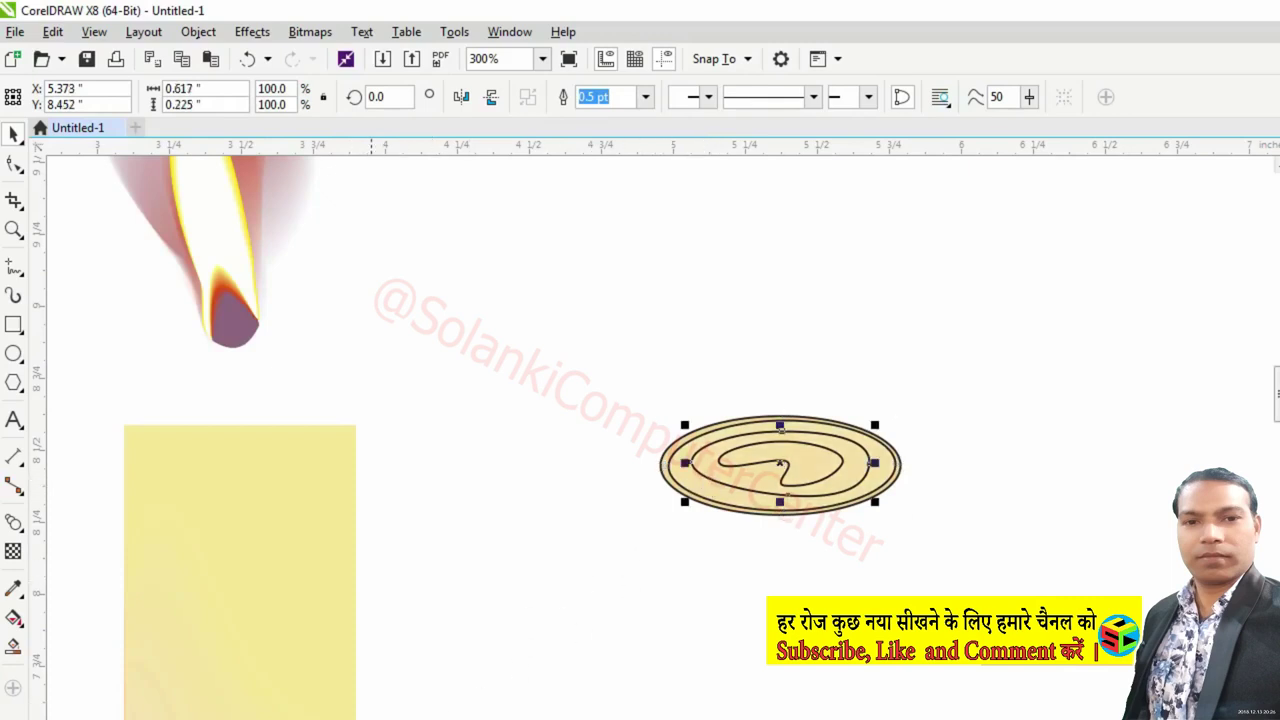
left_click_drag(685, 503, 770, 462)
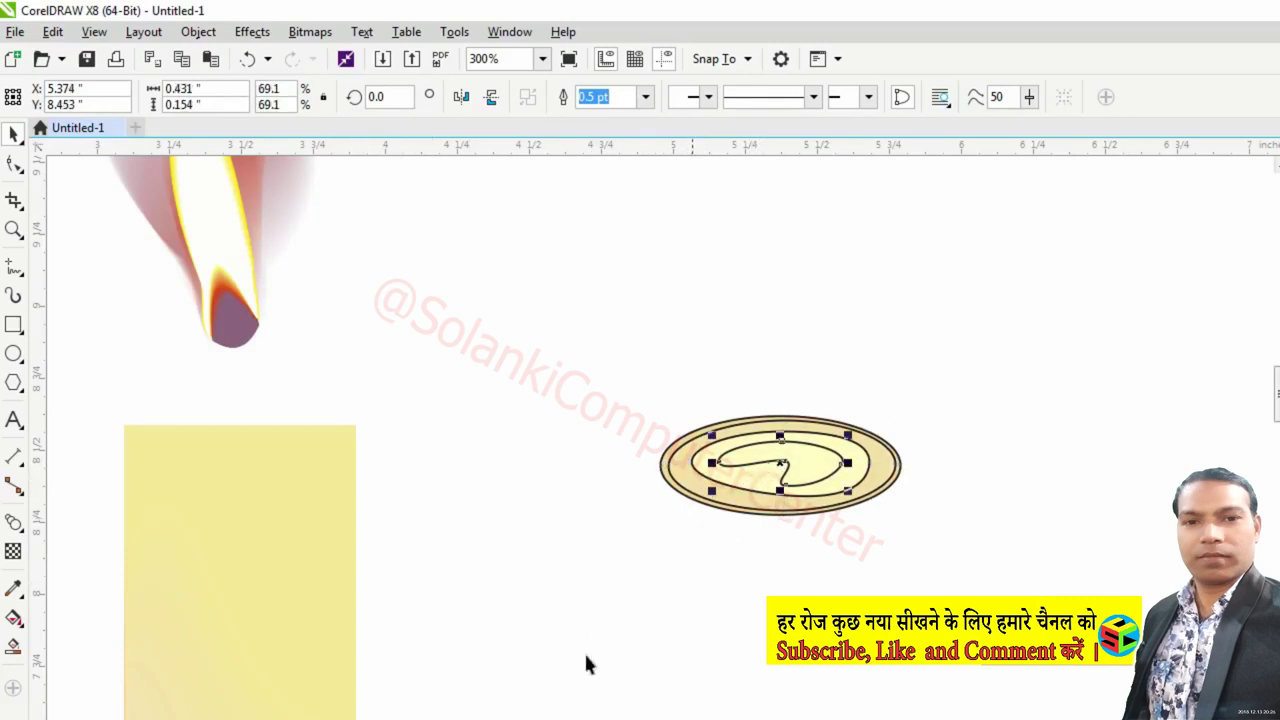
left_click(740, 532)
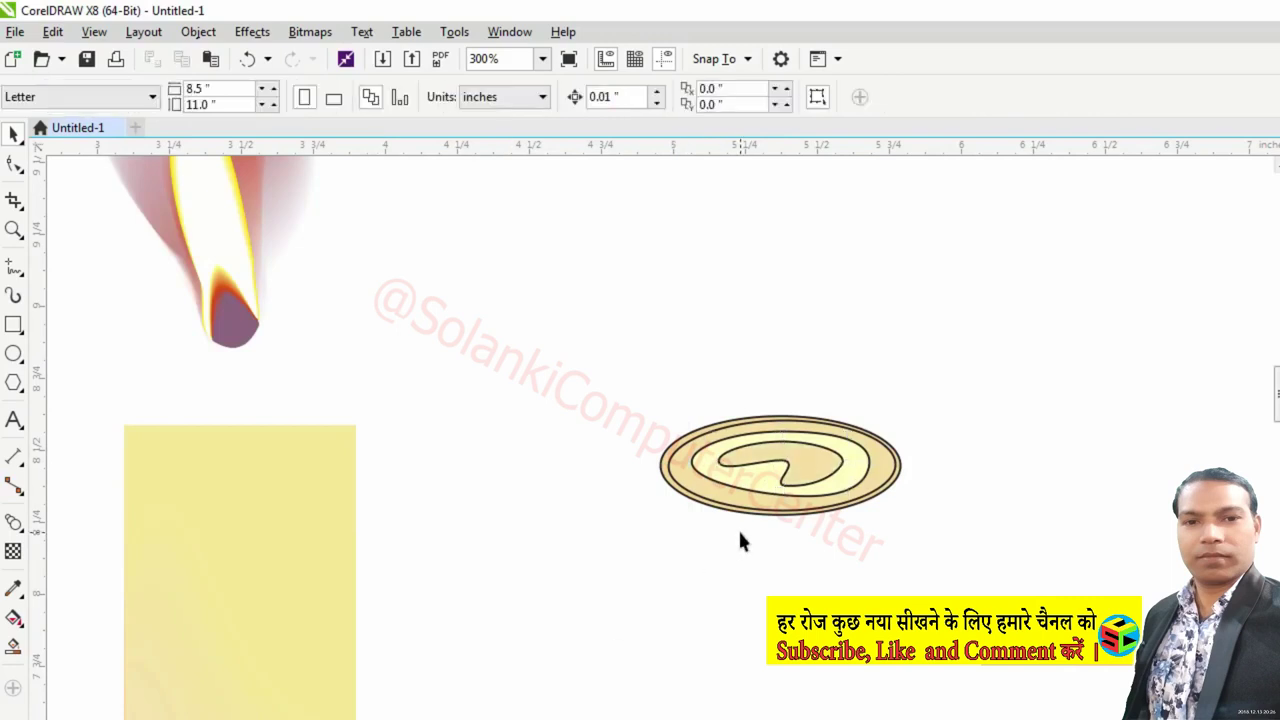
left_click(695, 500)
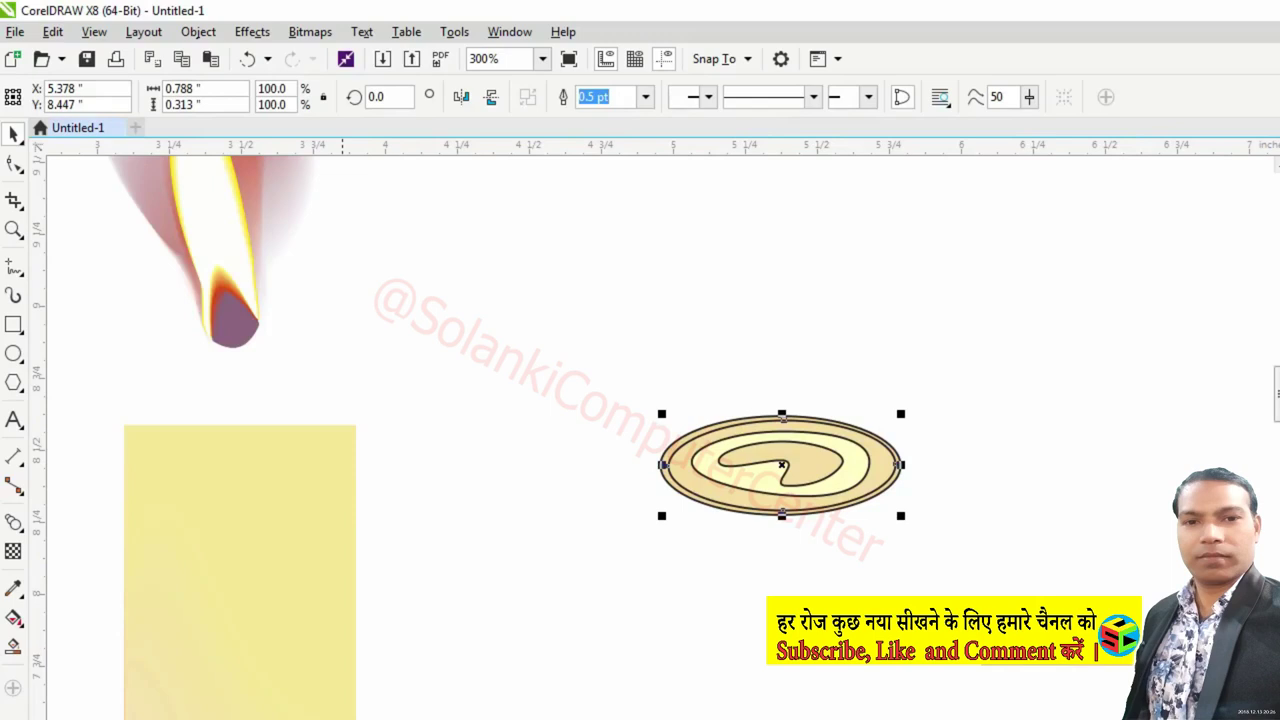
left_click(330, 715)
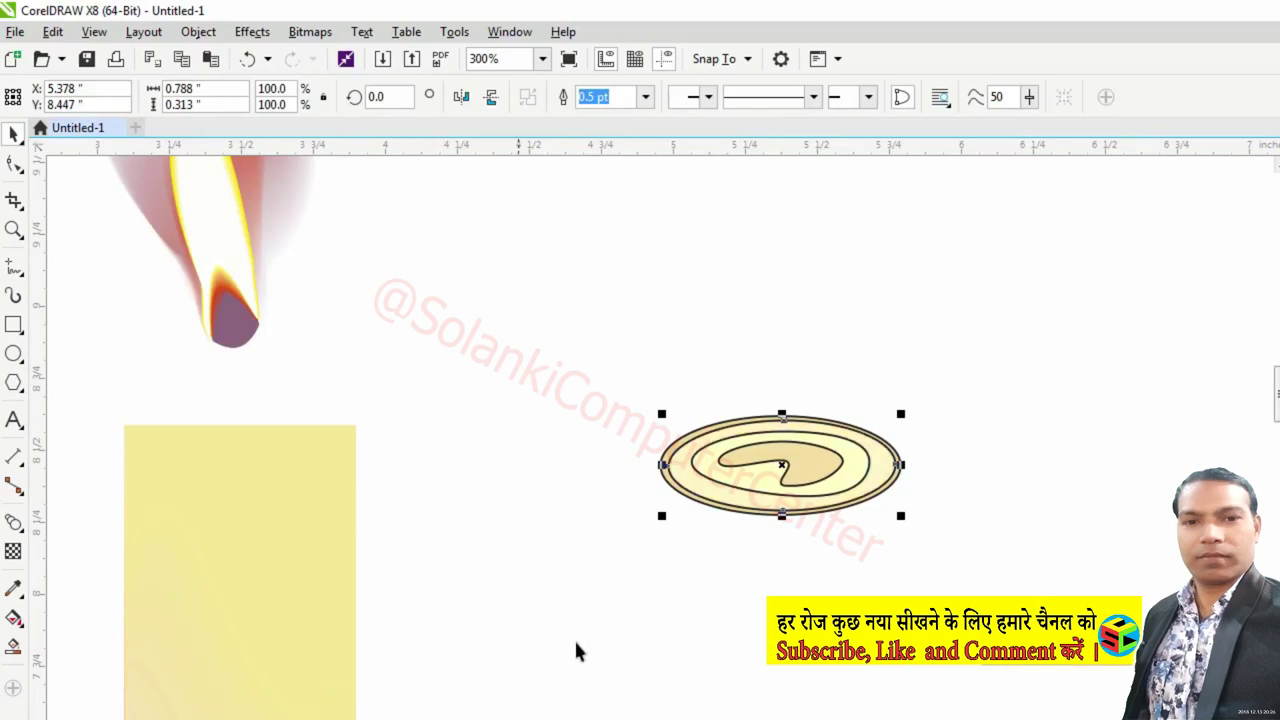
left_click(629, 616)
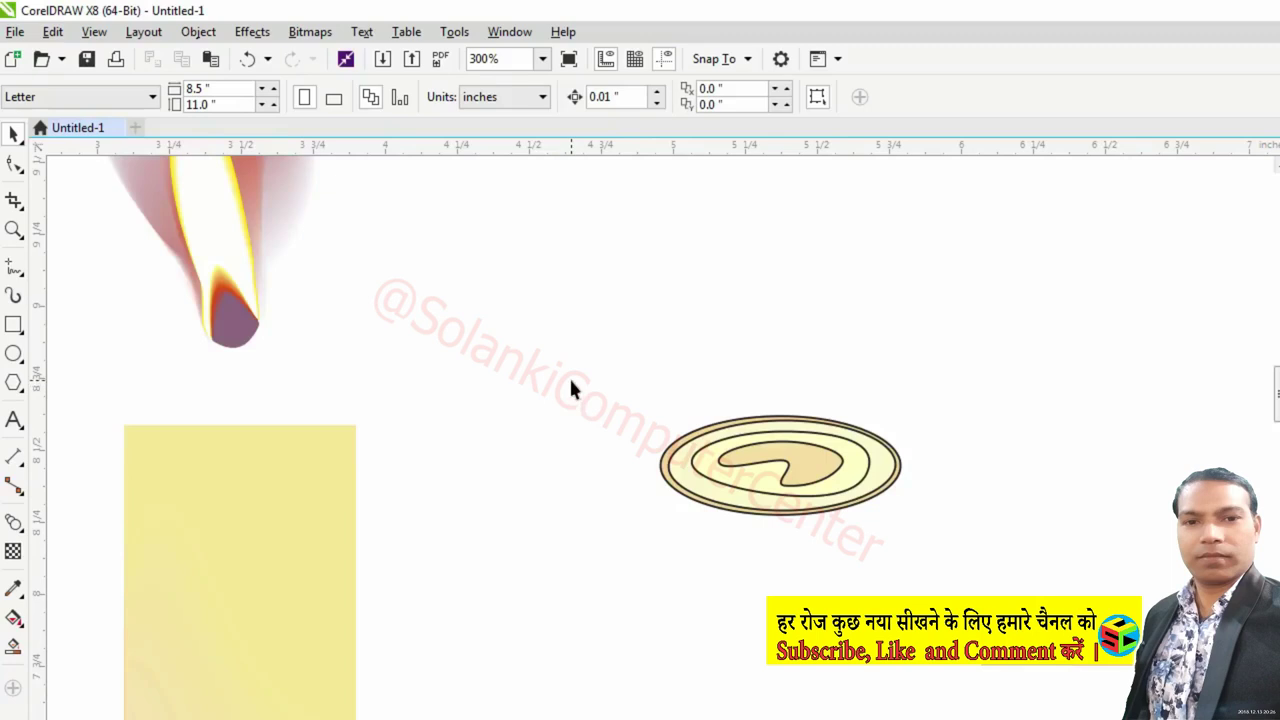
left_click_drag(571, 380, 943, 531)
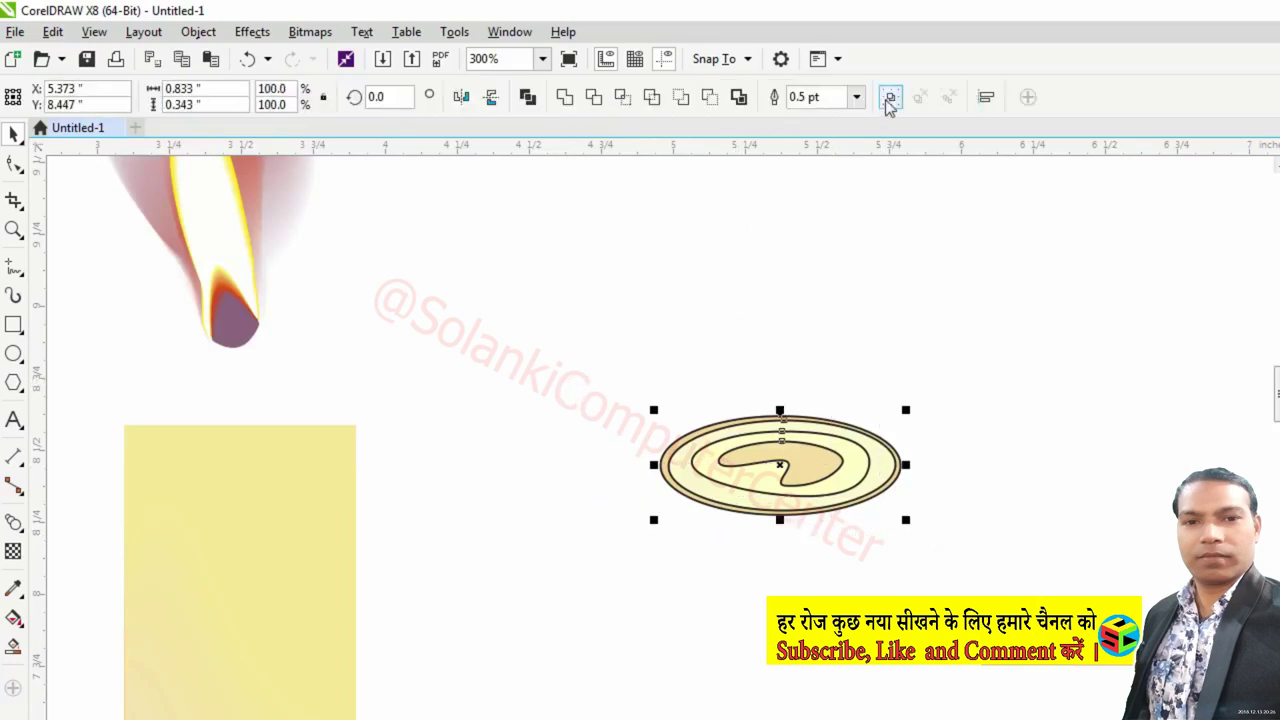
Set the spiral ellipse group's outline width to none, leaving only its fills.
left_click(840, 97)
type("0")
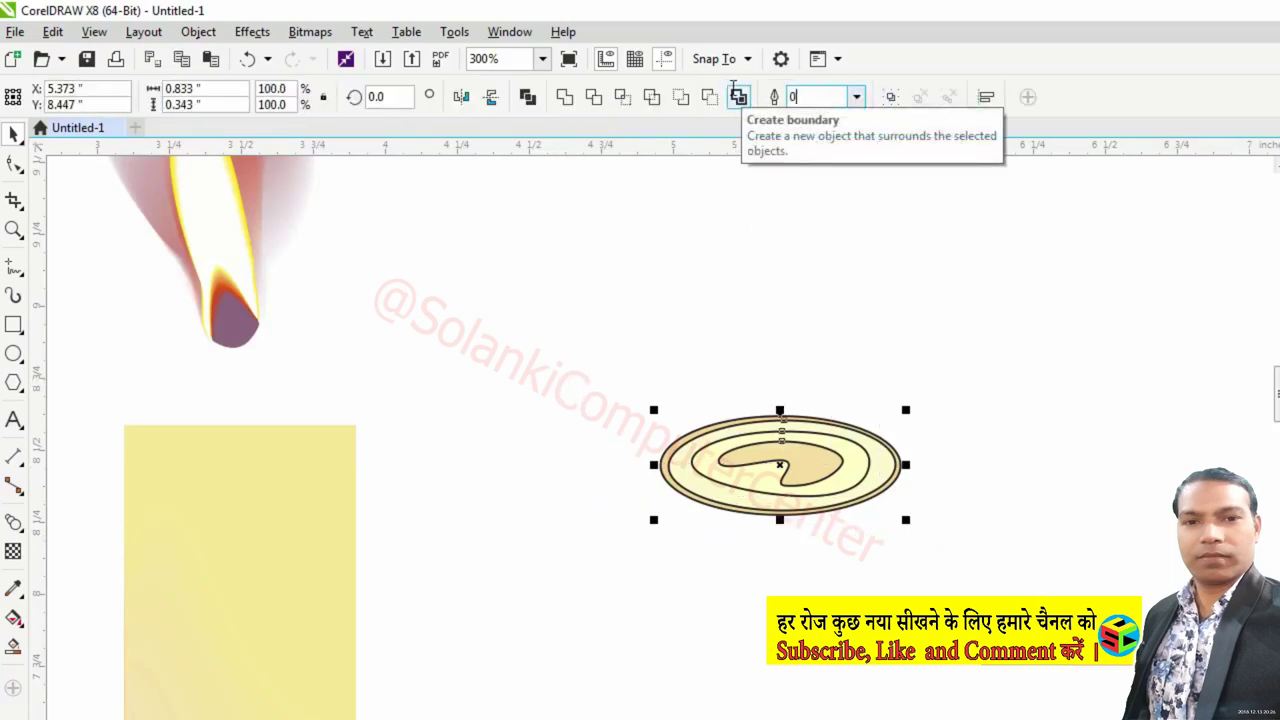
key("Return")
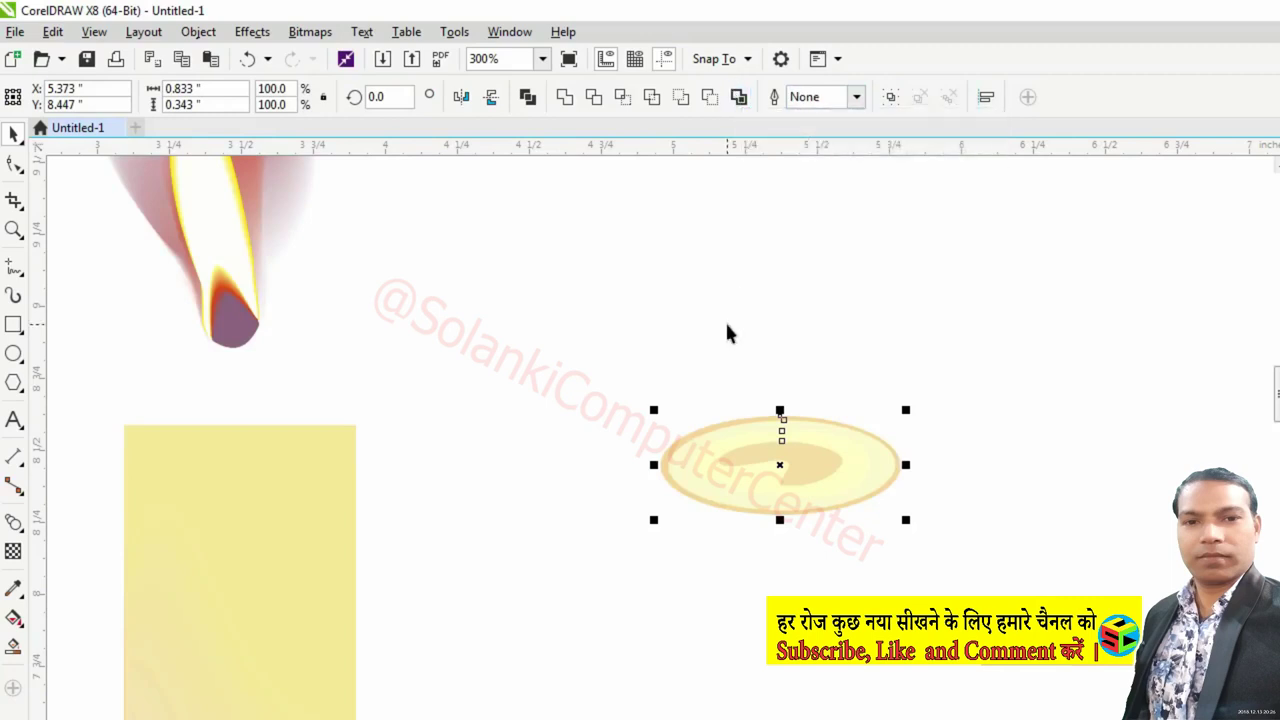
left_click(727, 326)
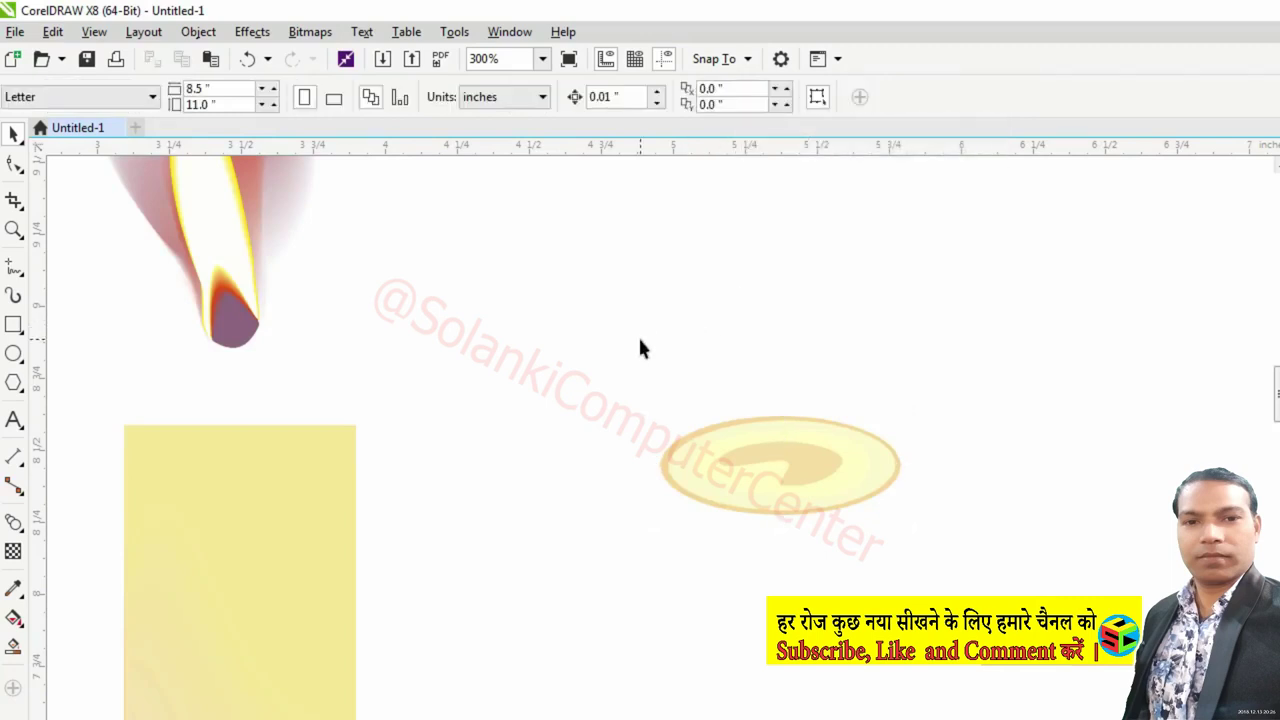
Zoom in closely on the small ellipse beside the candle.
scroll(640, 347, "down", 3)
scroll(640, 347, "down", 1)
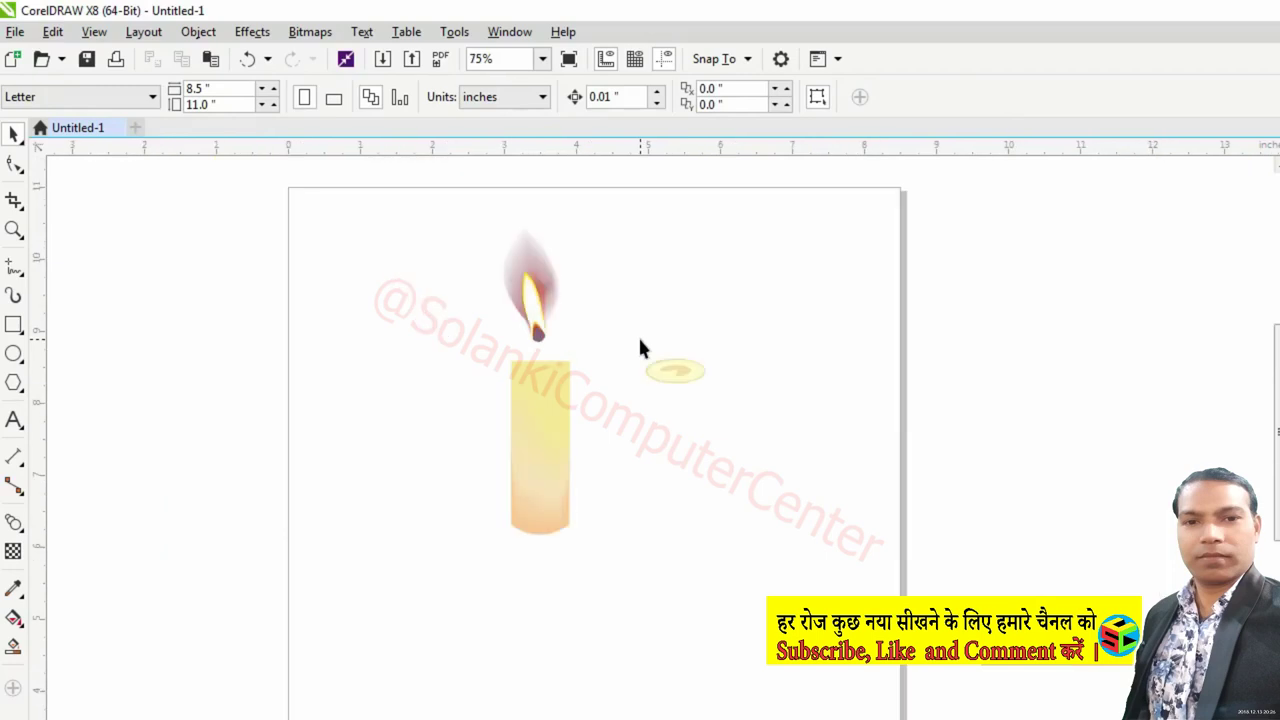
scroll(609, 348, "down", 1)
scroll(611, 343, "up", 1)
left_click(814, 406)
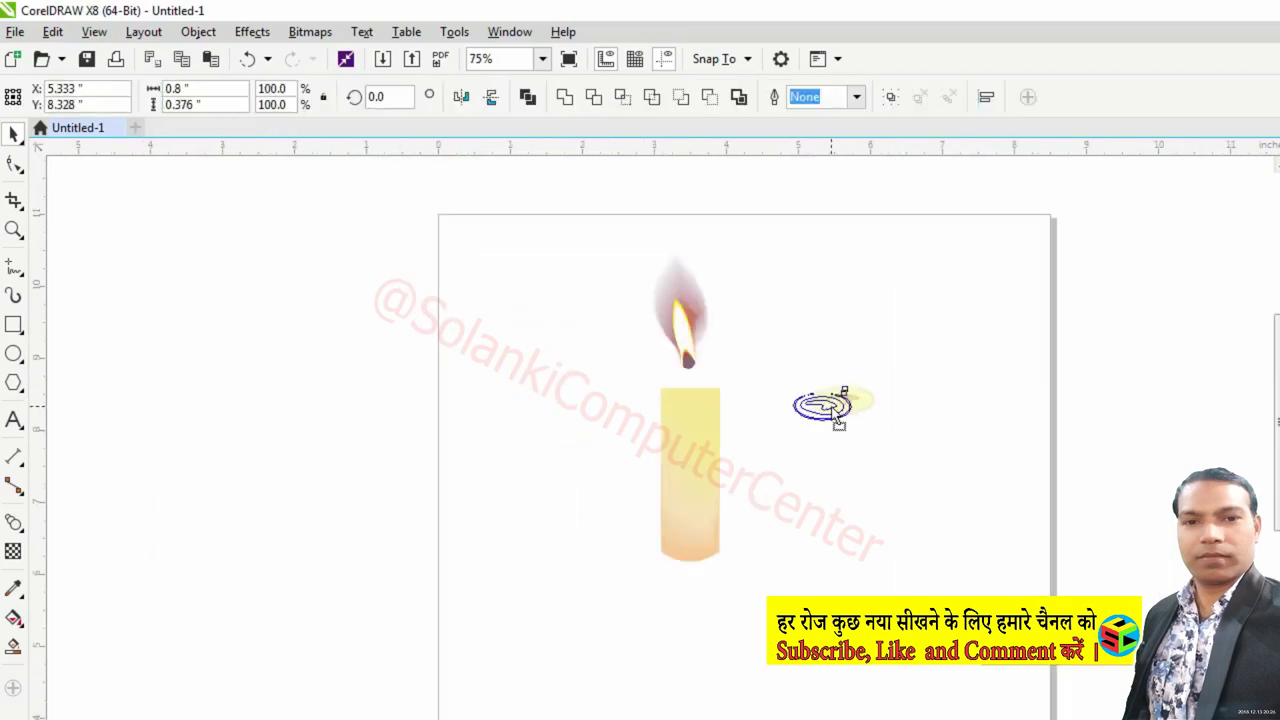
left_click(879, 418)
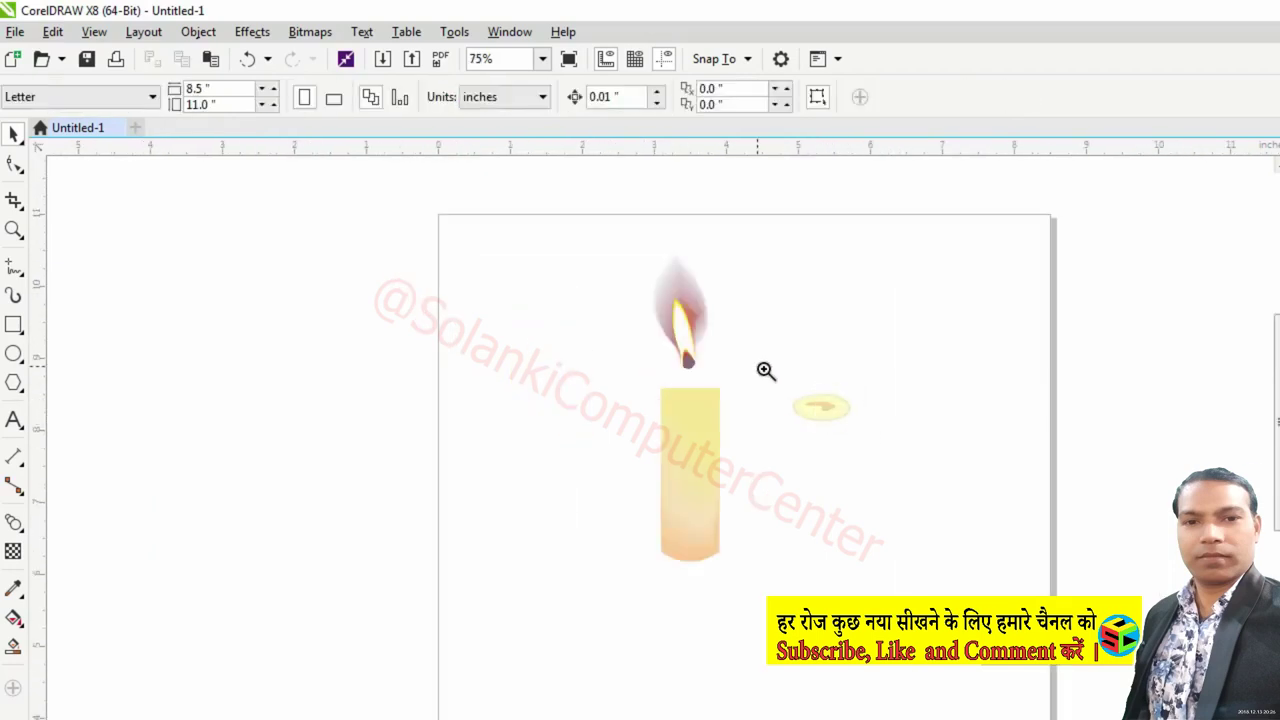
left_click_drag(766, 369, 906, 463)
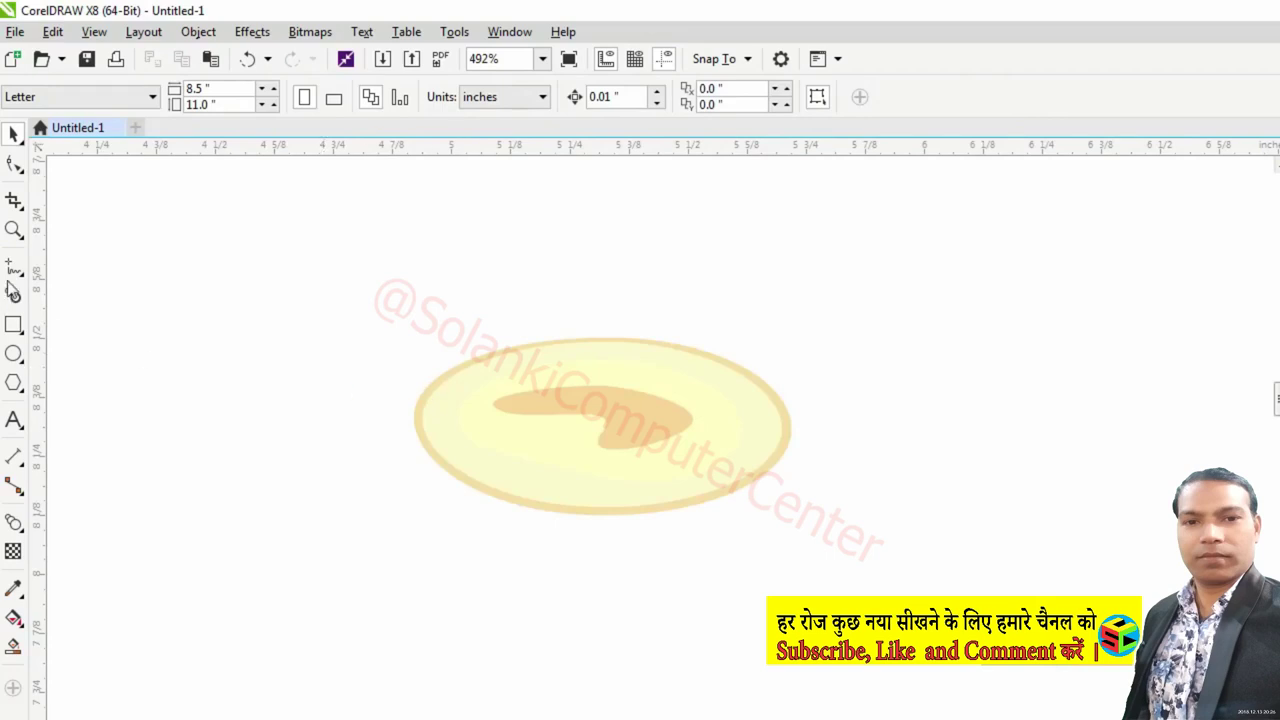
Blend the inner tan swirl outward into the outer pale-yellow ellipse with the Blend tool.
left_click(13, 521)
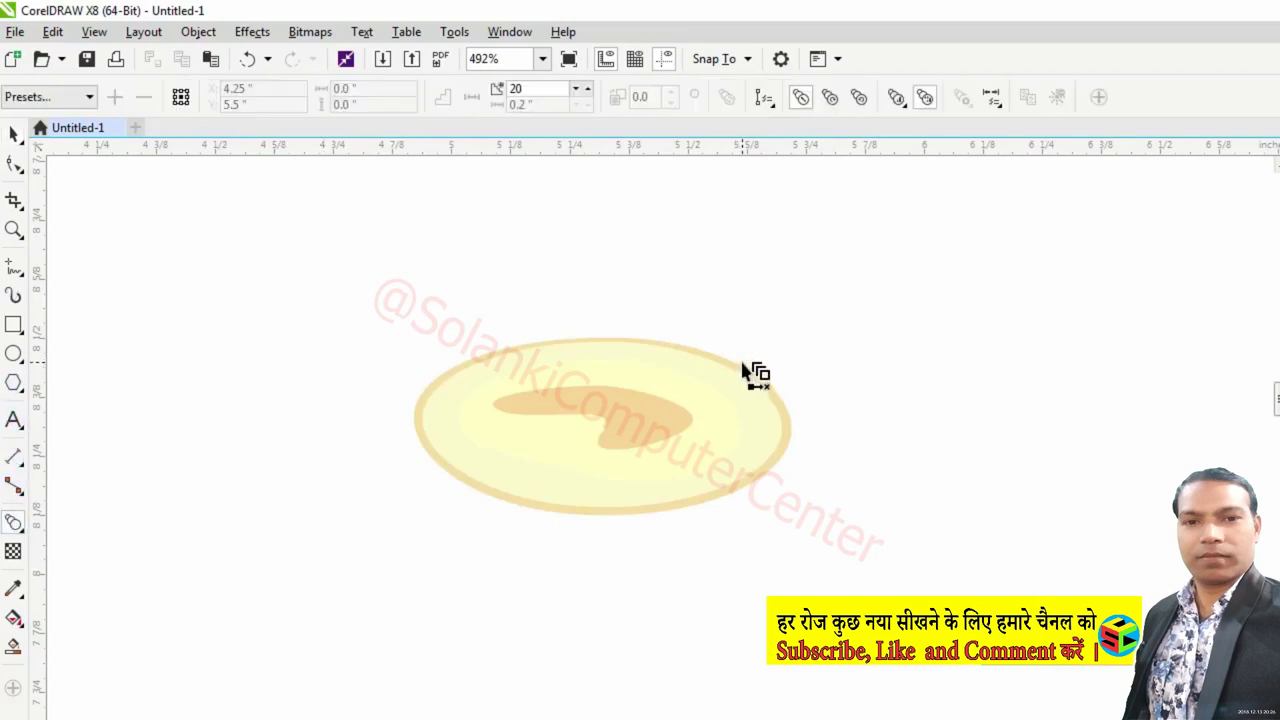
left_click(666, 410)
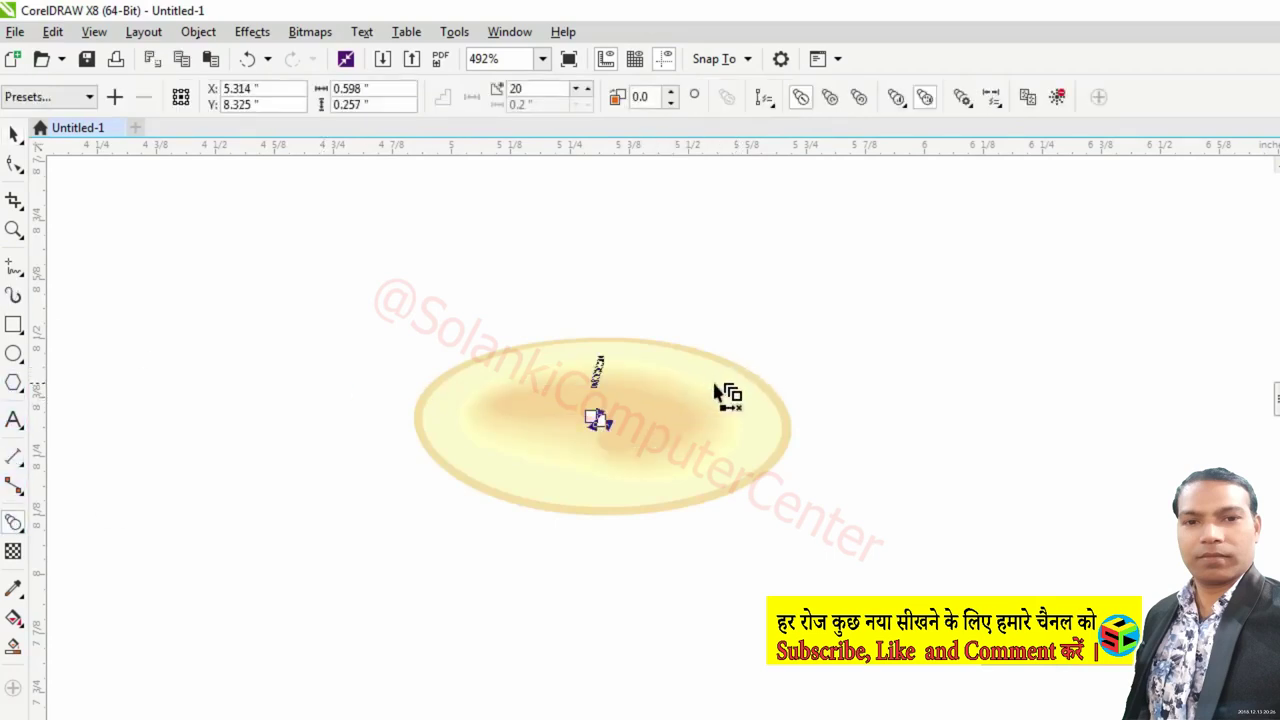
left_click_drag(685, 392, 729, 390)
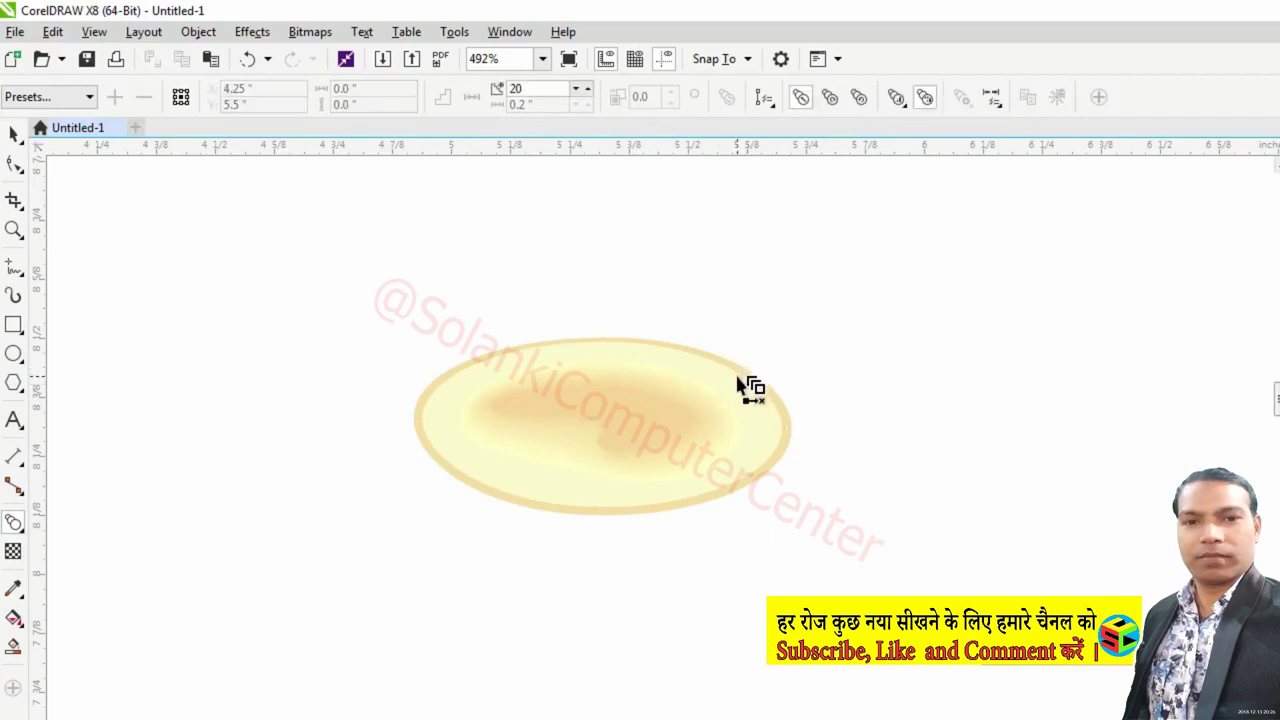
left_click(652, 368)
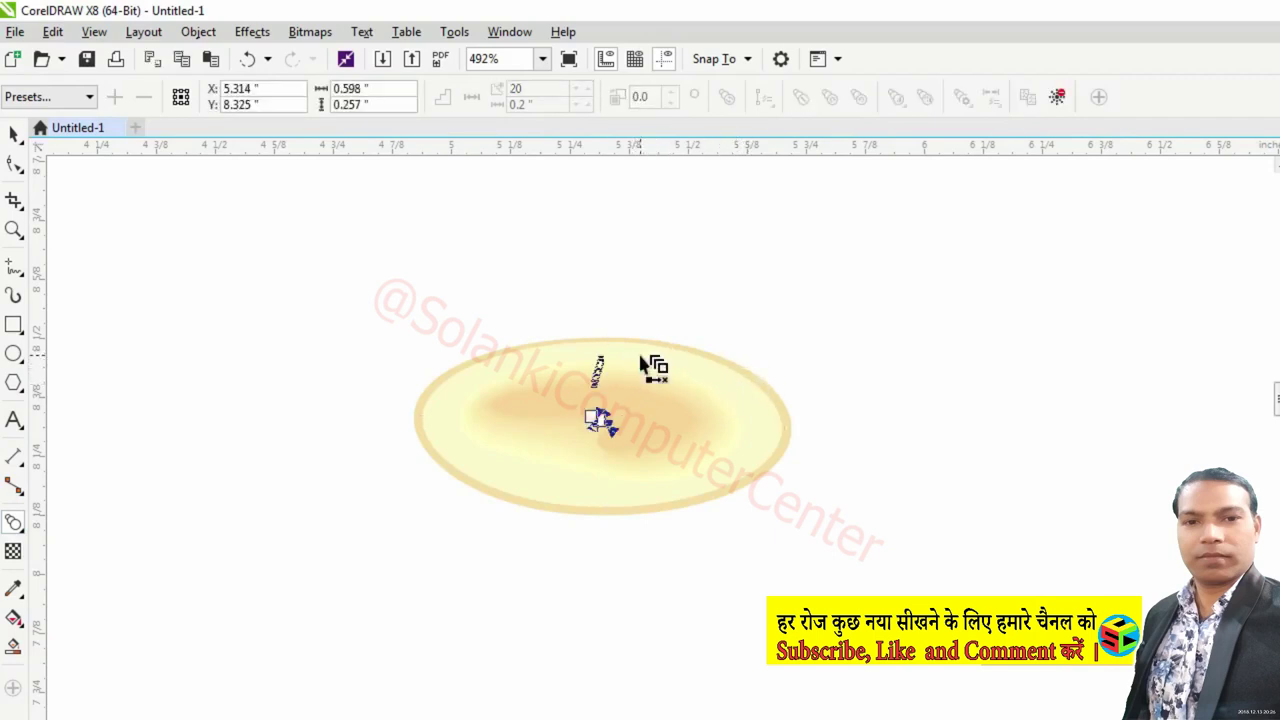
left_click(662, 352)
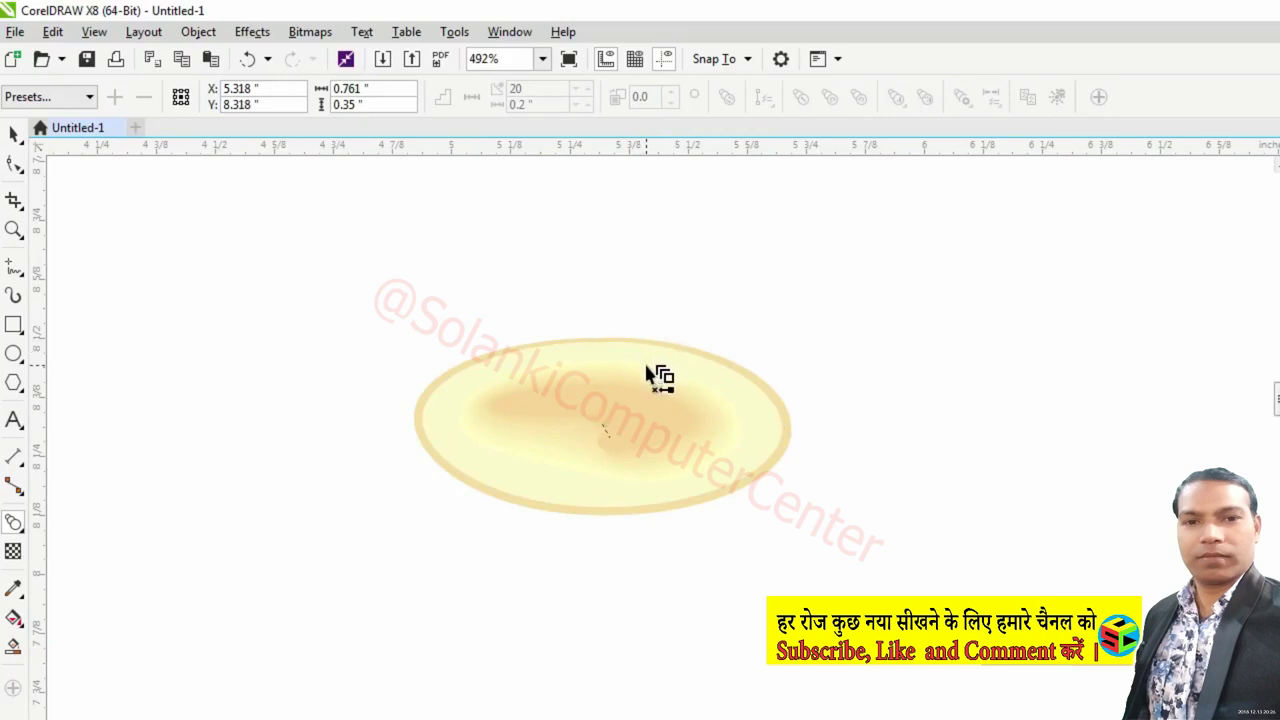
left_click(655, 378)
key("space")
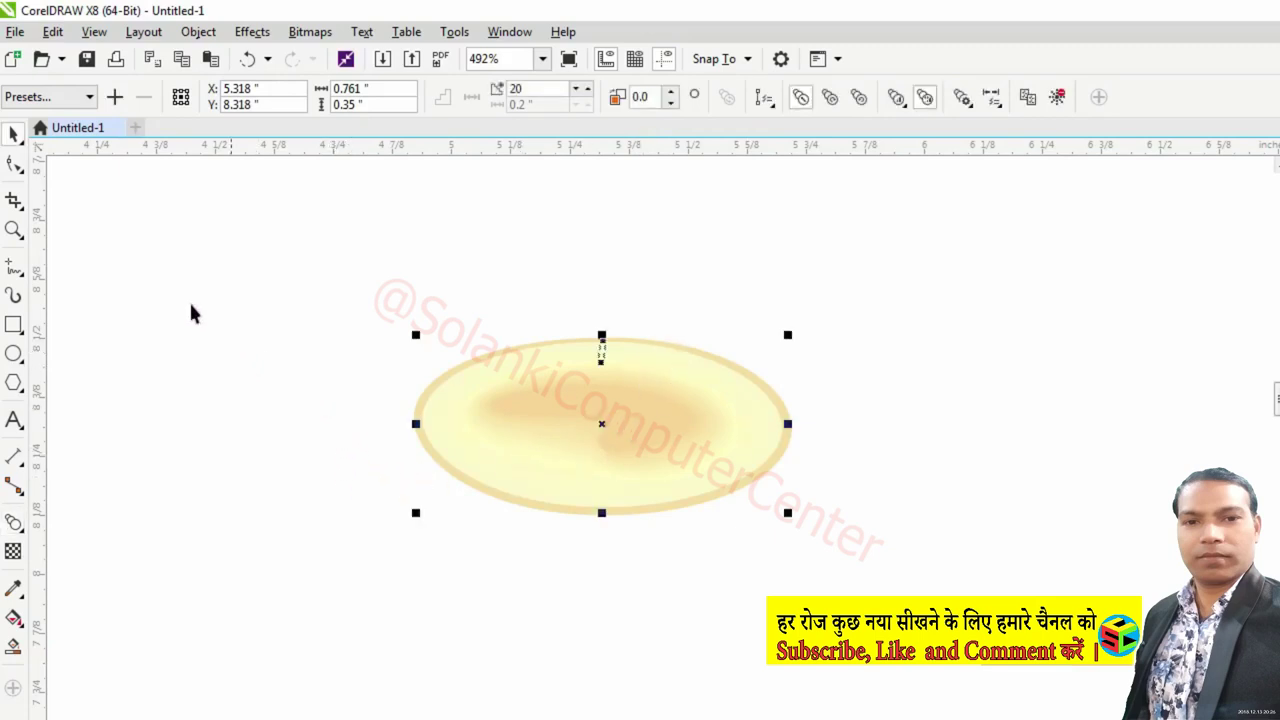
Nudge the blended ellipse's bottom node slightly with the Shape tool to reshape its lower curve.
left_click(14, 163)
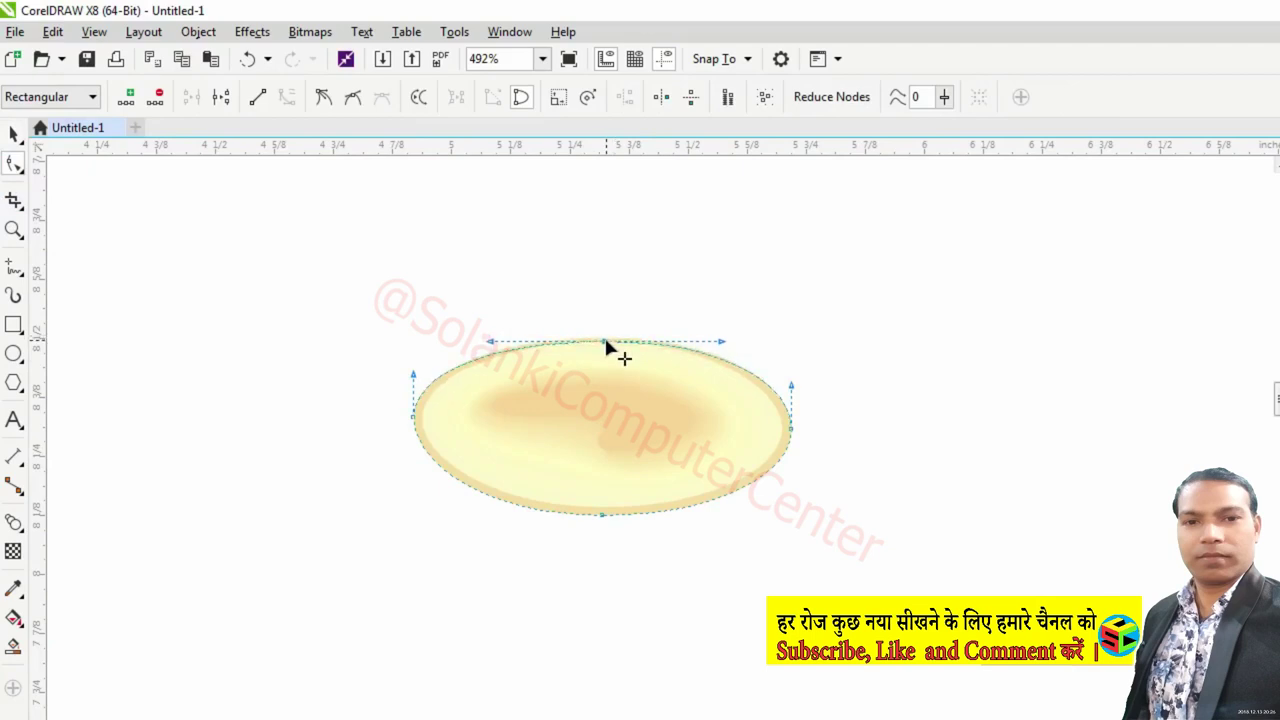
left_click(602, 513)
left_click_drag(602, 513, 606, 510)
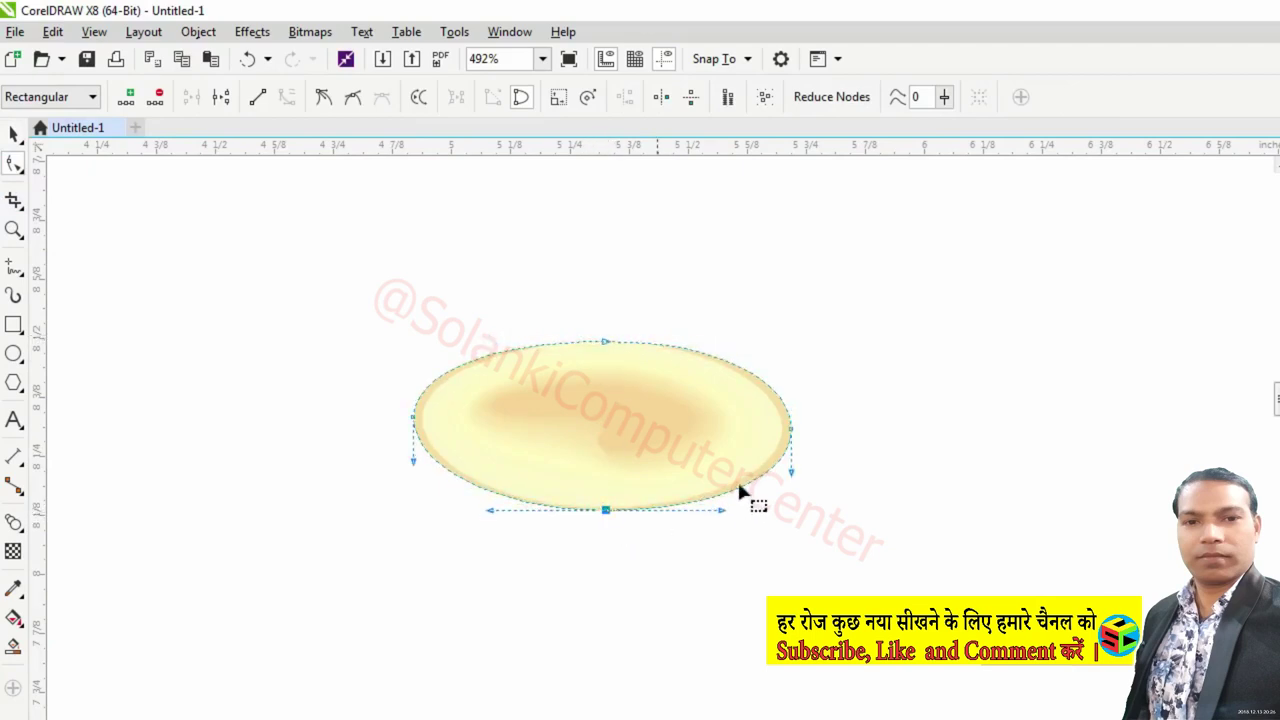
left_click(790, 440)
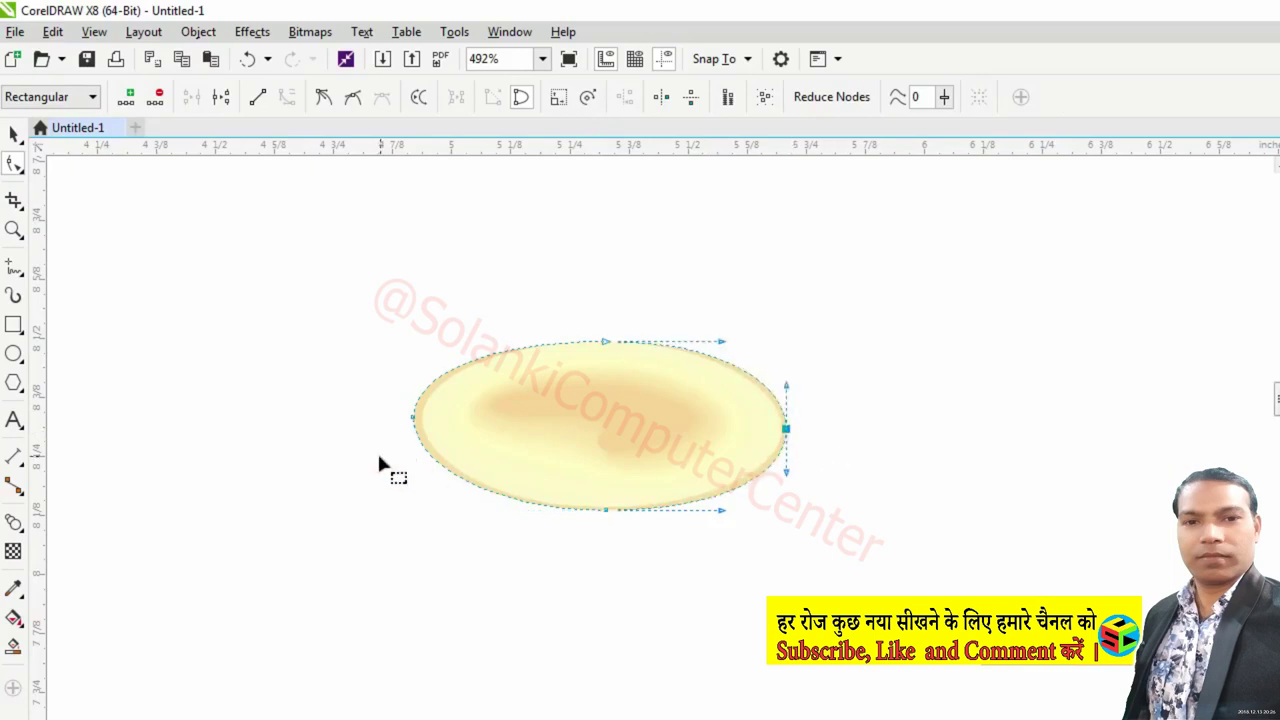
left_click(603, 508)
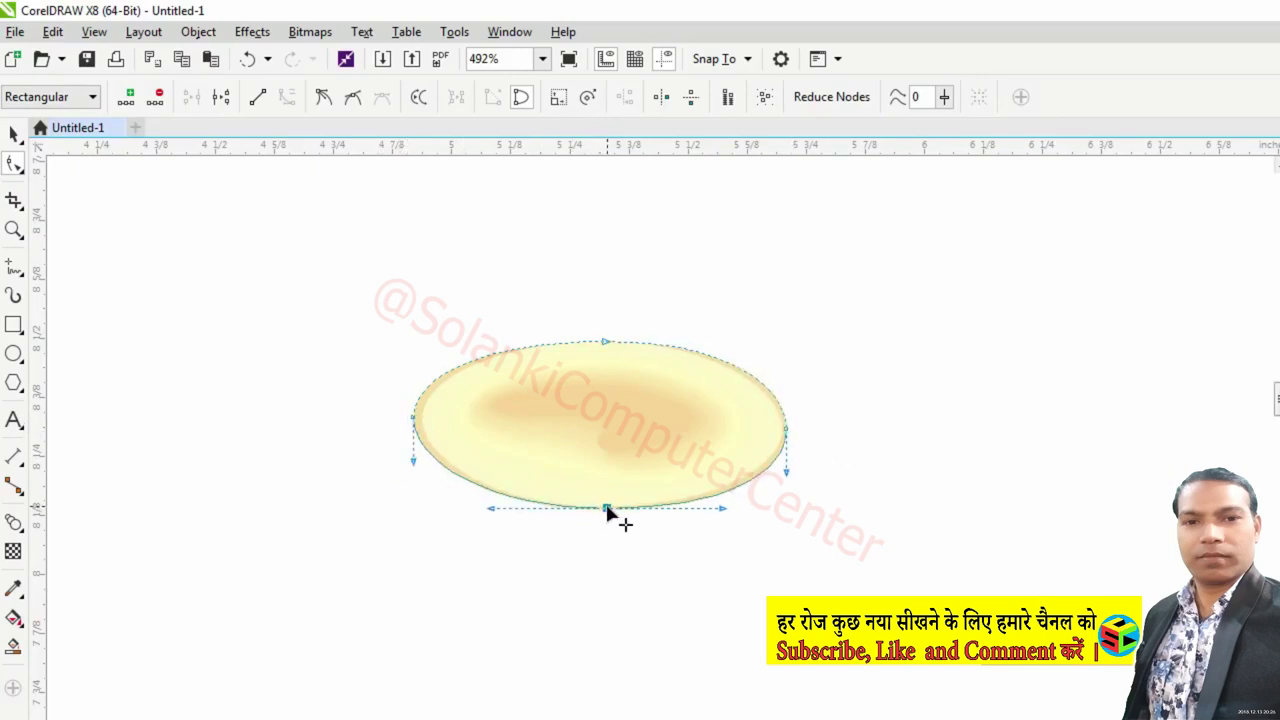
left_click(604, 342)
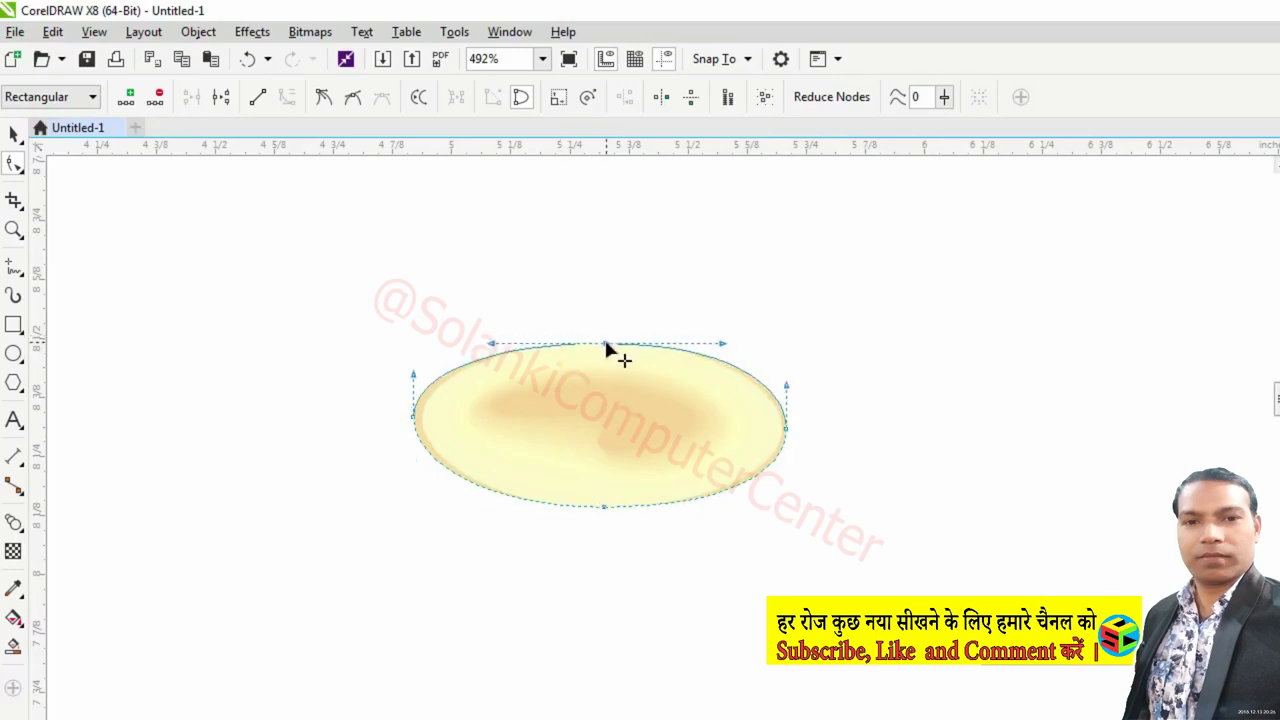
key("space")
Zoom out and start moving the small blended ellipse toward the candle.
left_click(860, 308)
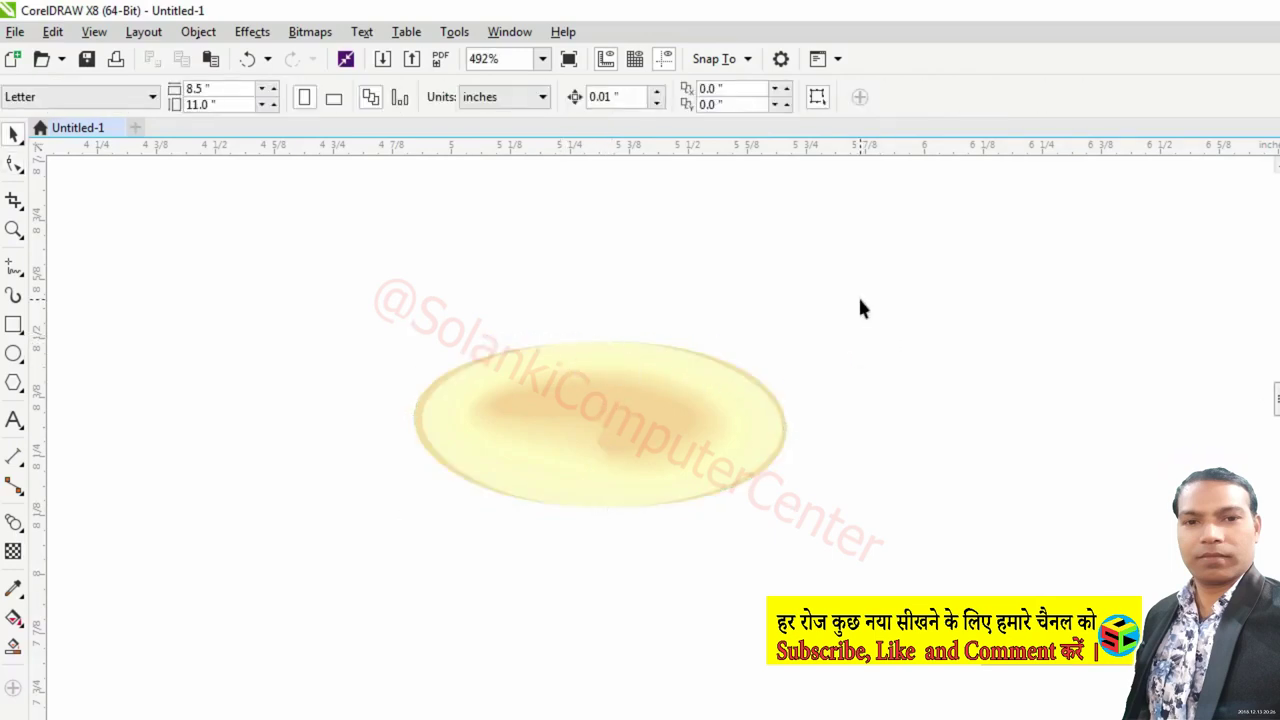
scroll(861, 309, "down", 2)
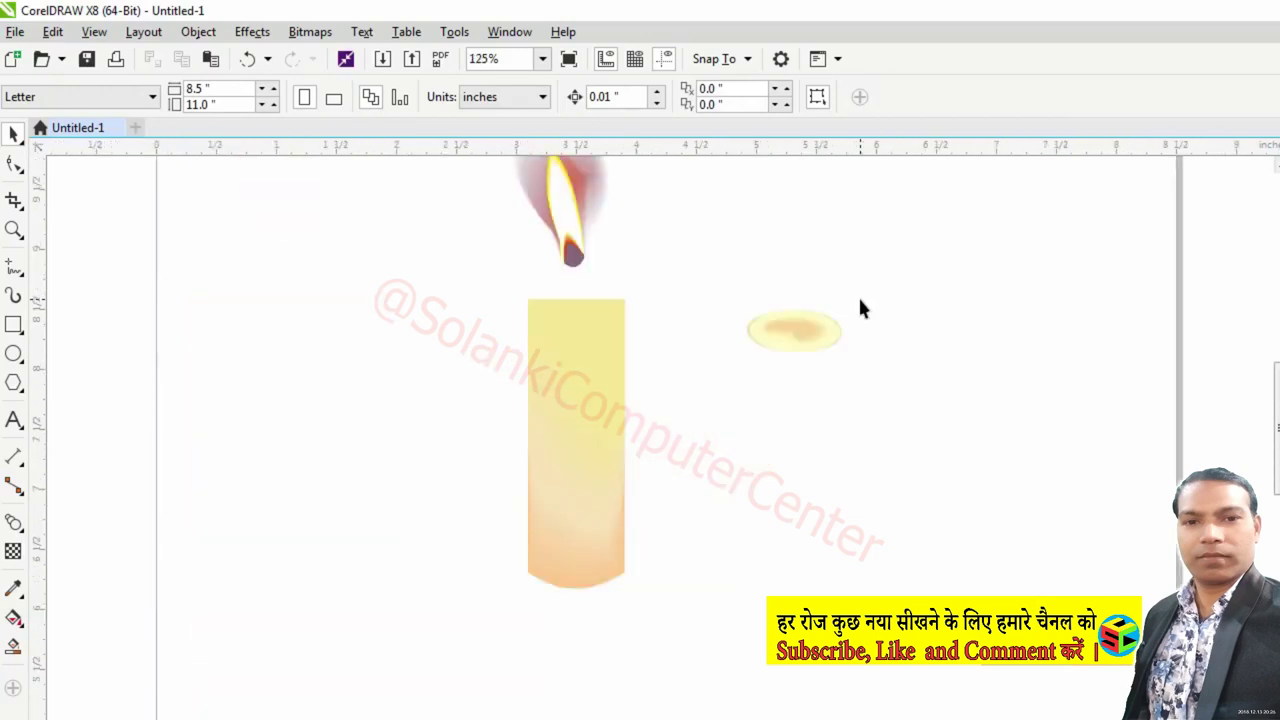
scroll(861, 309, "down", 1)
scroll(858, 309, "up", 1)
left_click(862, 453)
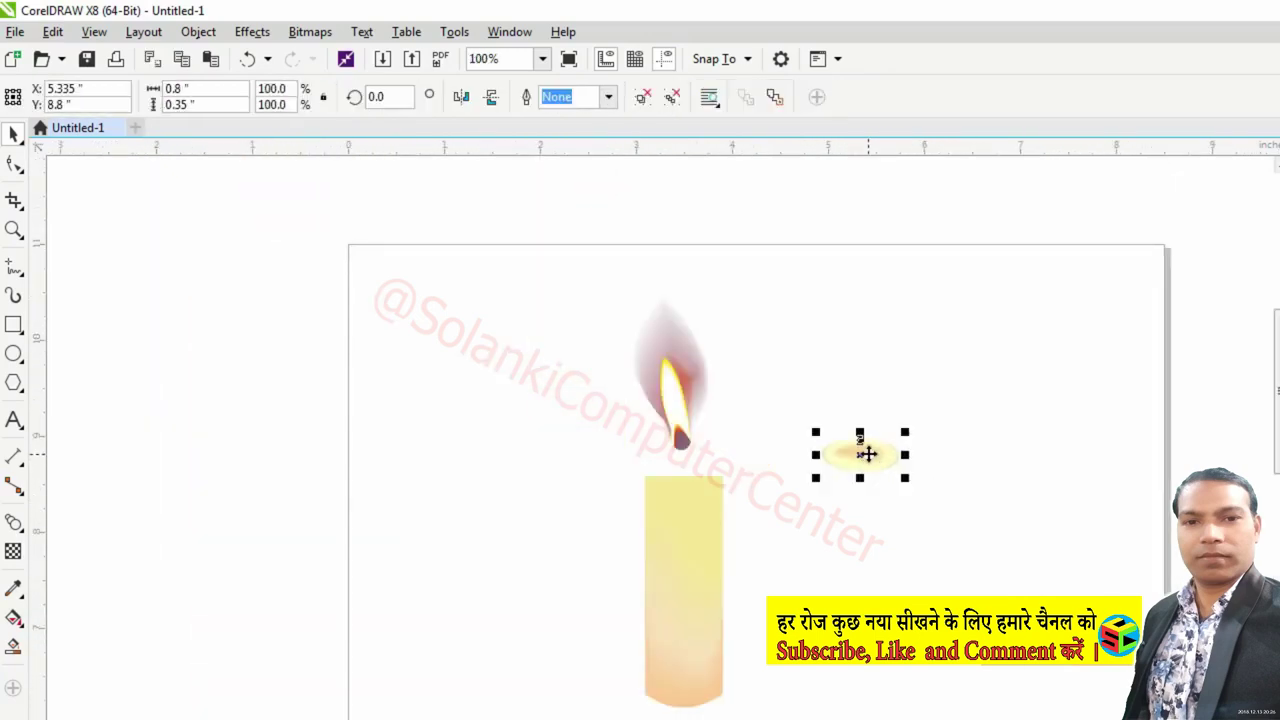
mouse_move(863, 452)
left_mouse_down()
mouse_move(856, 463)
mouse_move(850, 445)
left_mouse_up()
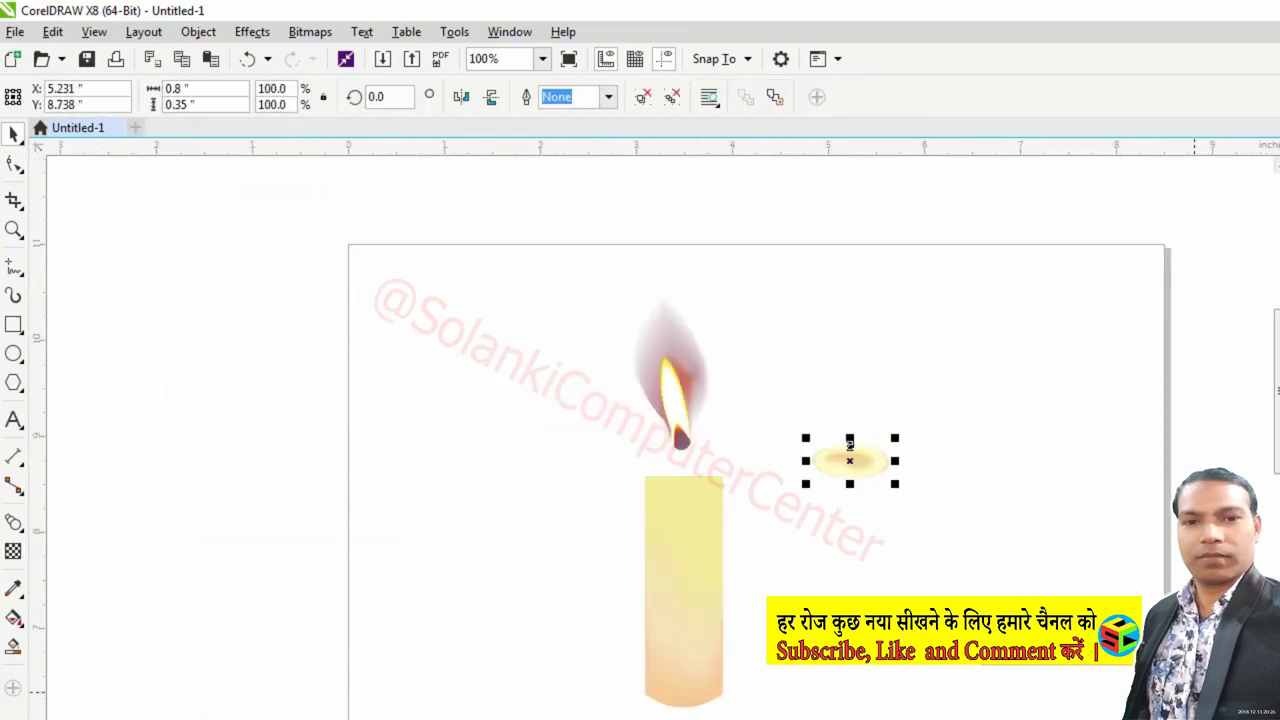
scroll(849, 445, "down", 2)
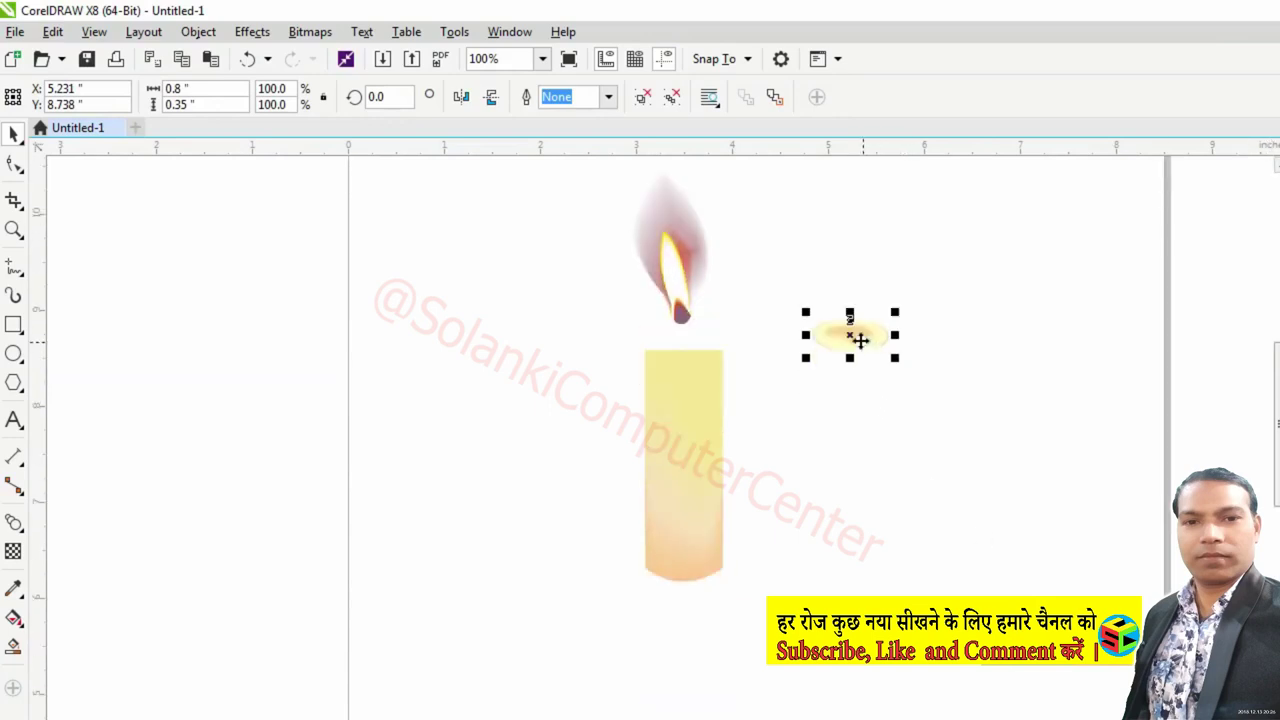
Drag the blended ellipse onto the candle body's top and fine-tune its alignment.
left_click_drag(857, 337, 698, 371)
left_click(809, 310)
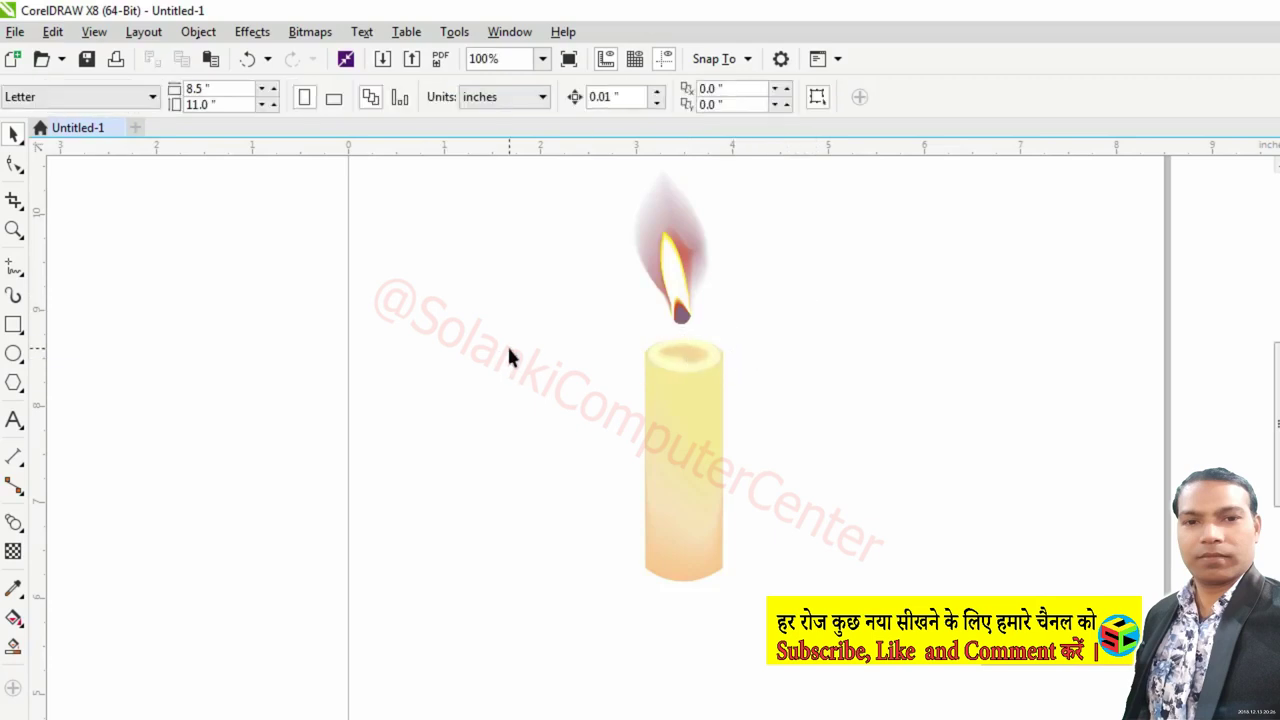
scroll(736, 420, "up", 3)
left_click_drag(577, 383, 584, 388)
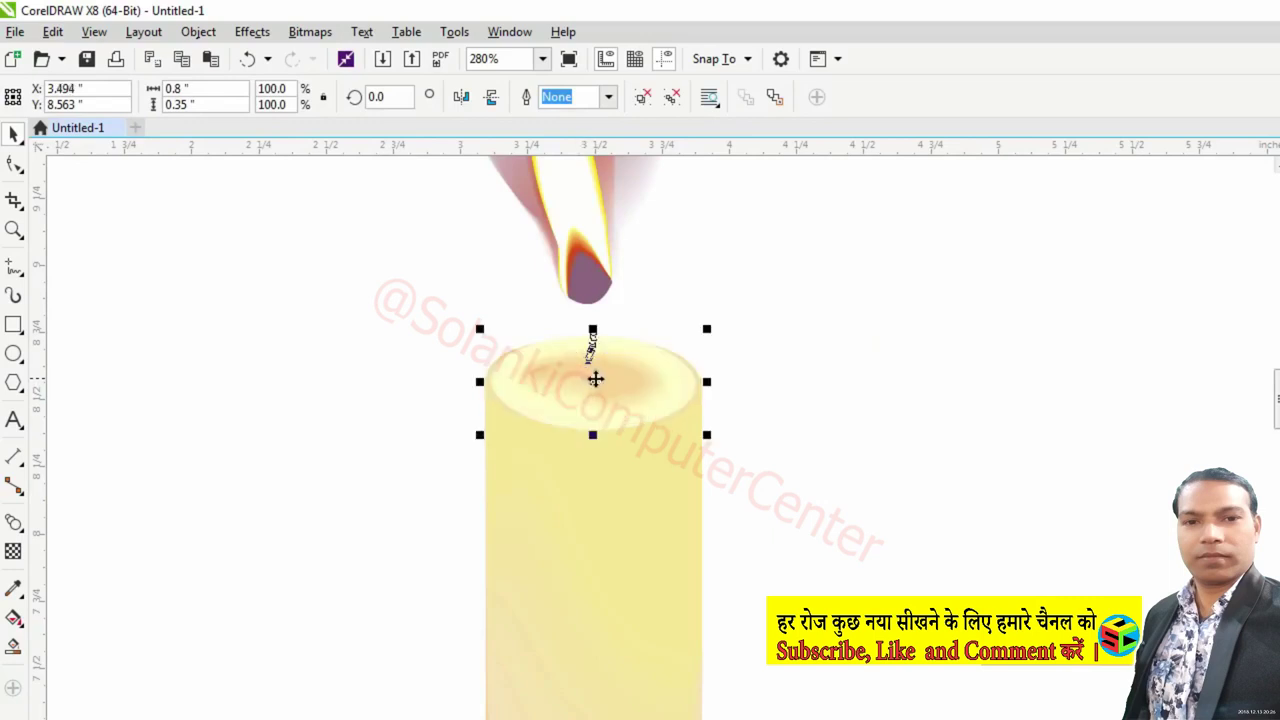
left_click(758, 355)
scroll(758, 355, "down", 2)
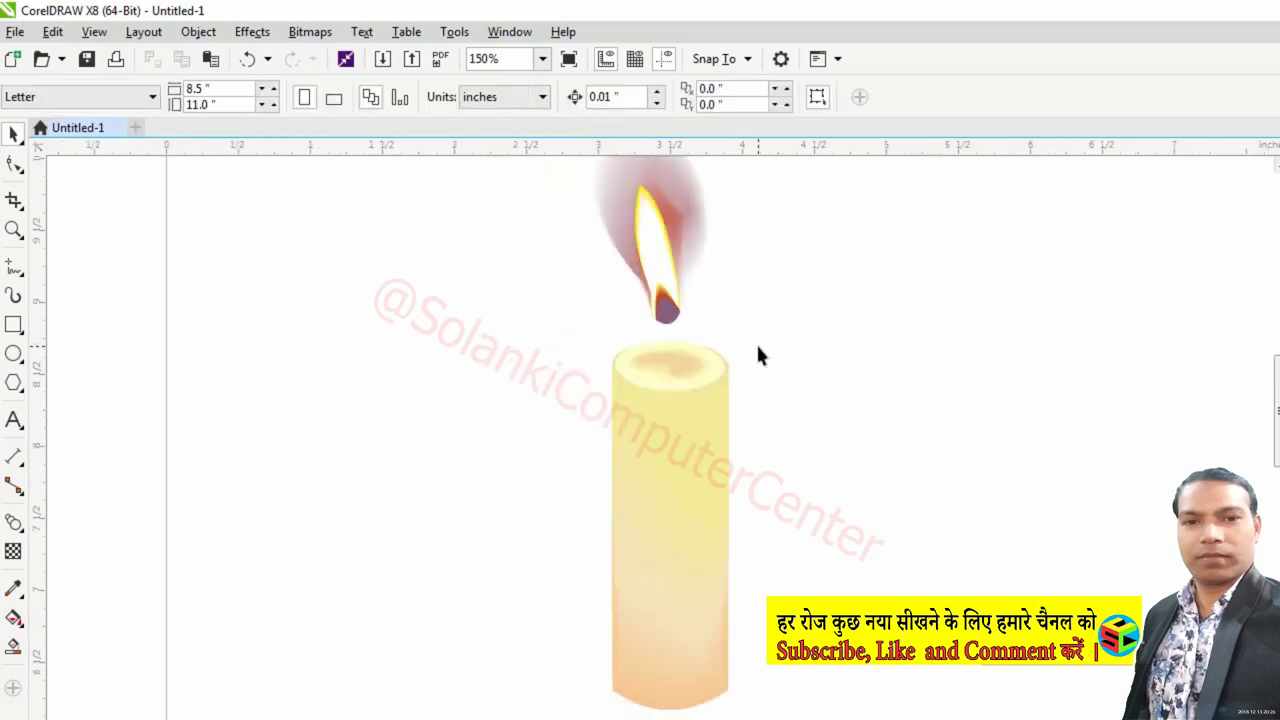
scroll(758, 355, "down", 1)
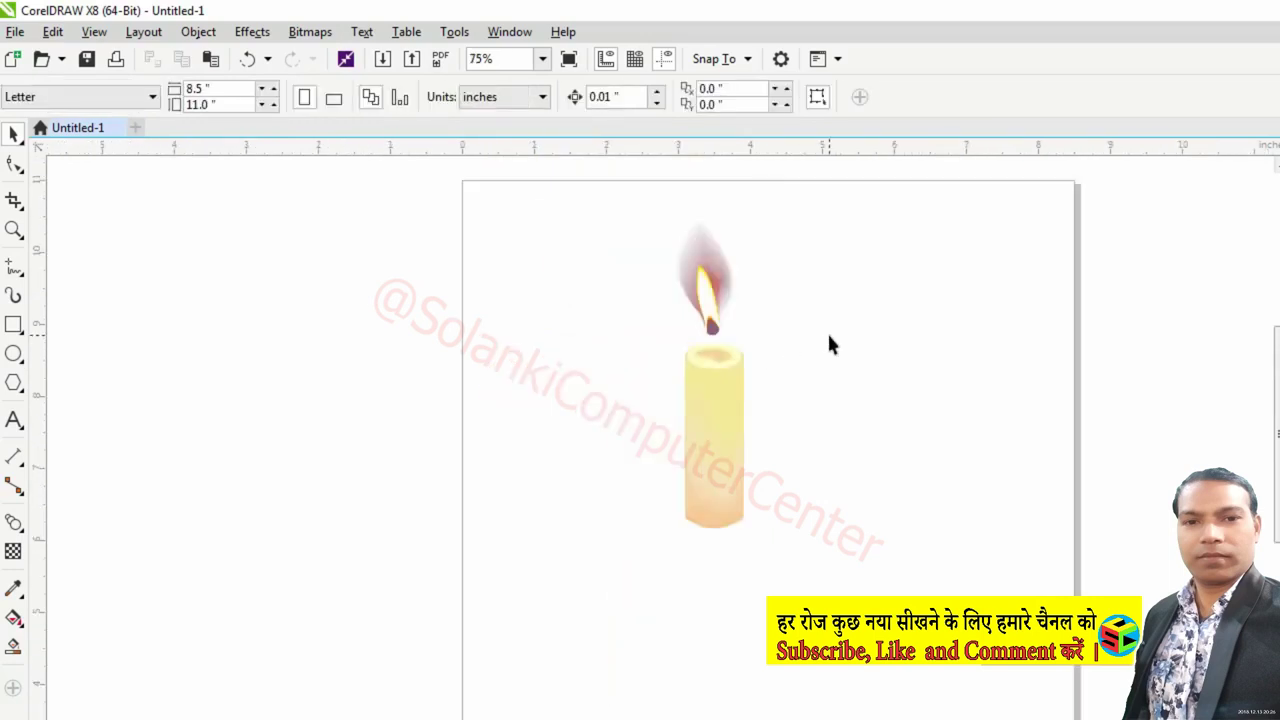
Zoom in on the small brown wick shape and reposition it.
left_click_drag(876, 370, 893, 408)
key("F2")
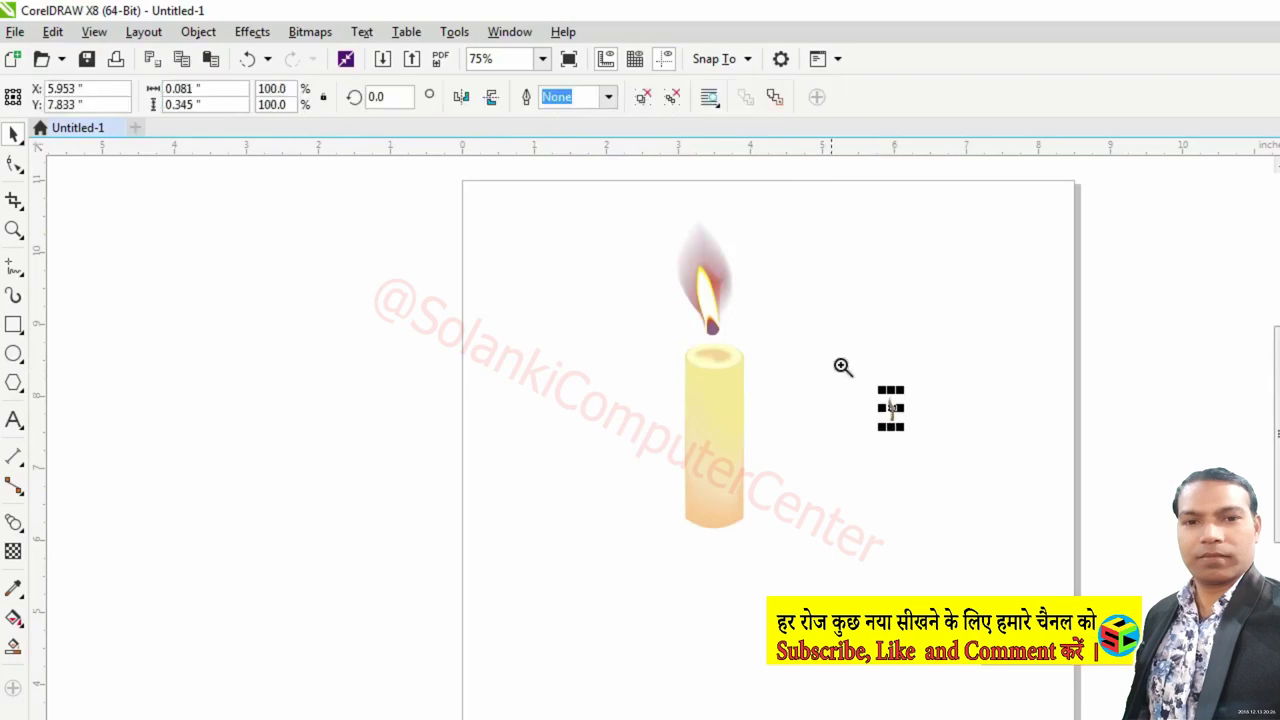
left_click_drag(843, 366, 1008, 520)
key("F2")
left_click_drag(372, 306, 471, 451)
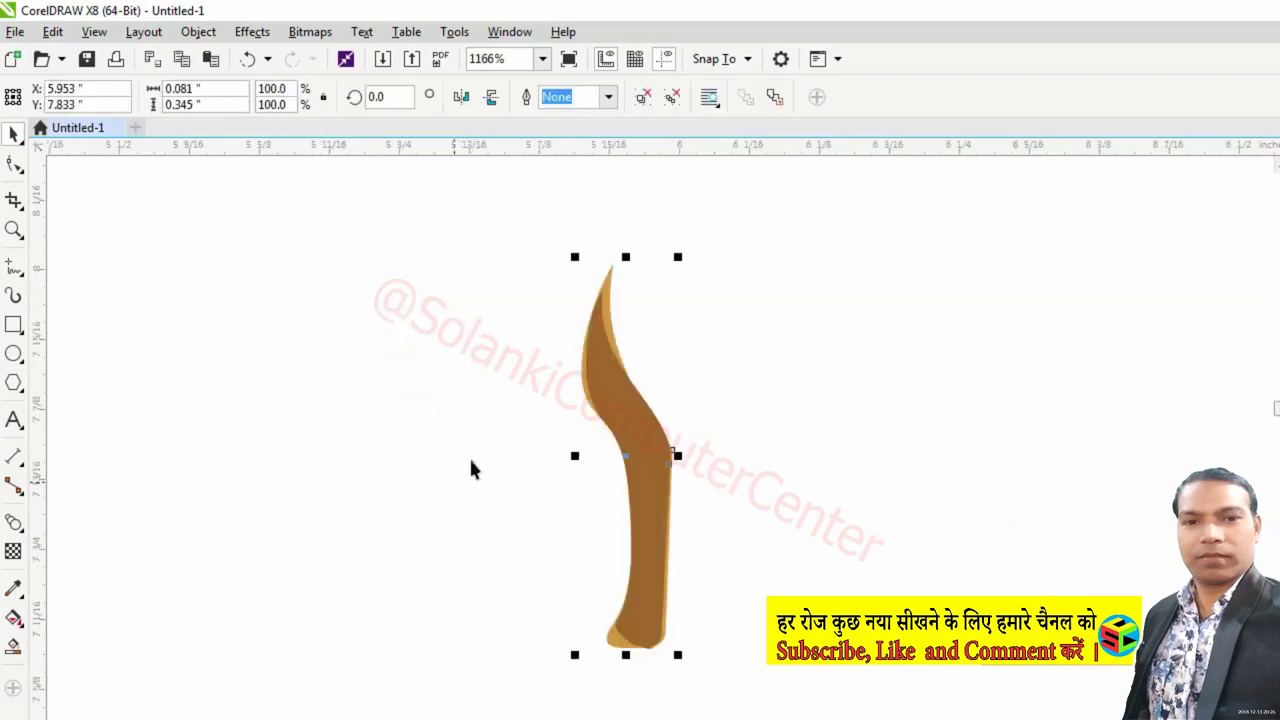
left_click_drag(634, 434, 786, 386)
left_click(852, 355)
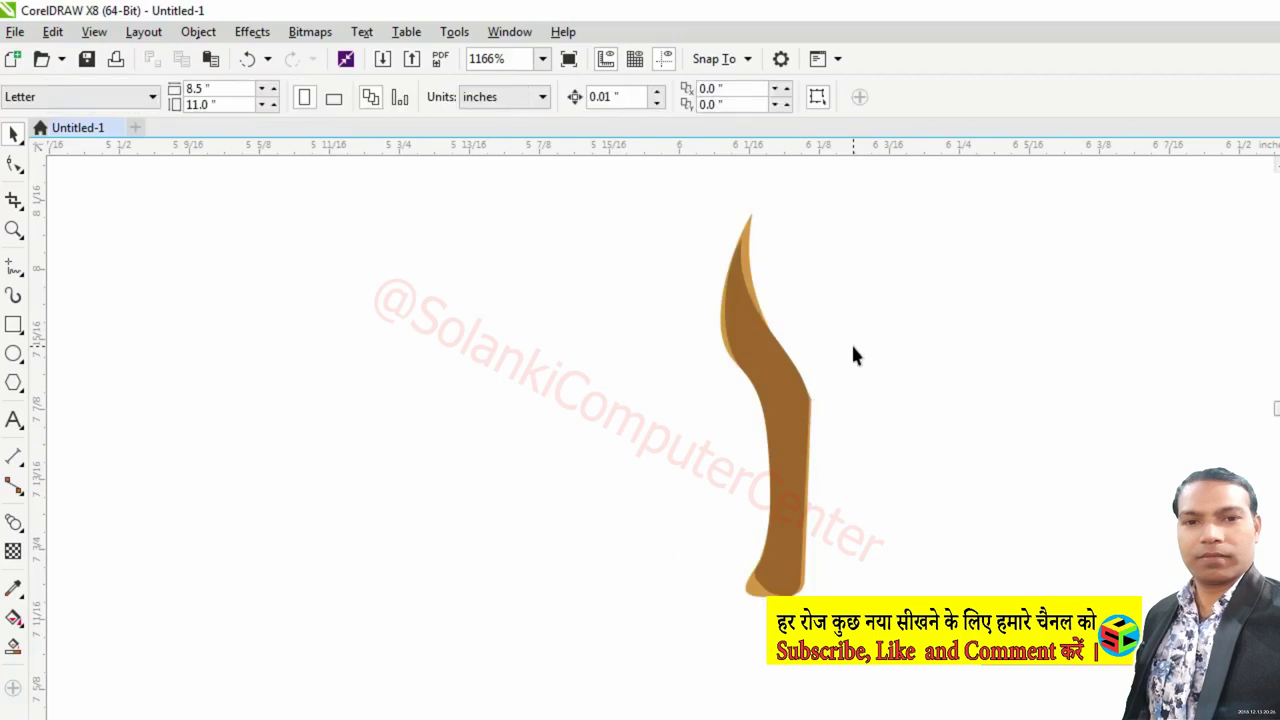
Move the brown wick onto the candle top so it rises into the flame's base.
scroll(853, 355, "down", 2)
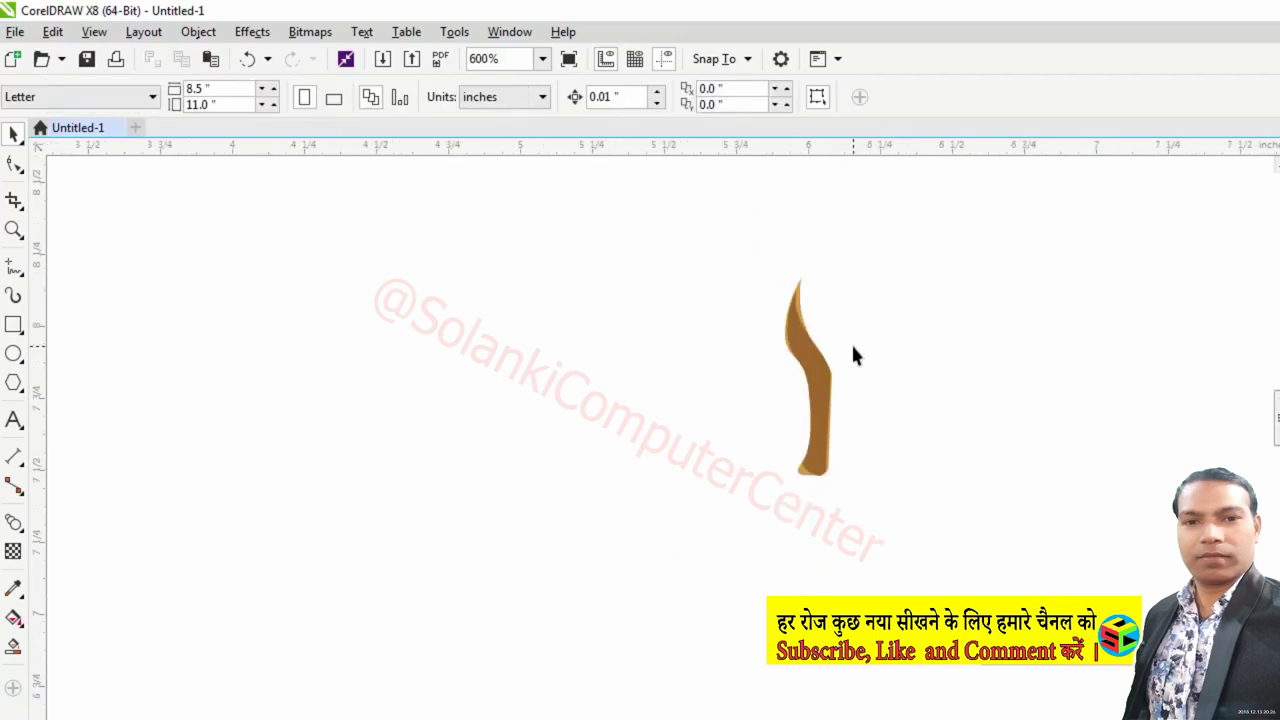
scroll(853, 355, "down", 4)
left_click_drag(848, 378, 471, 258)
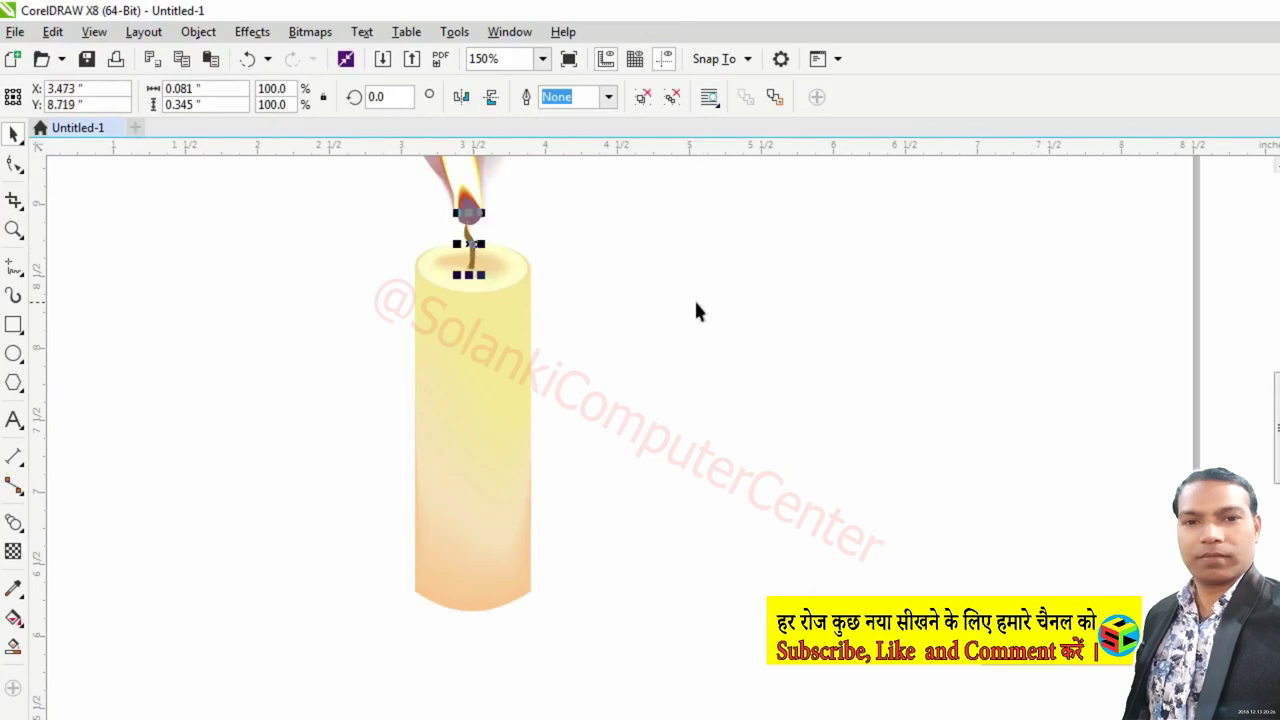
left_click(717, 286)
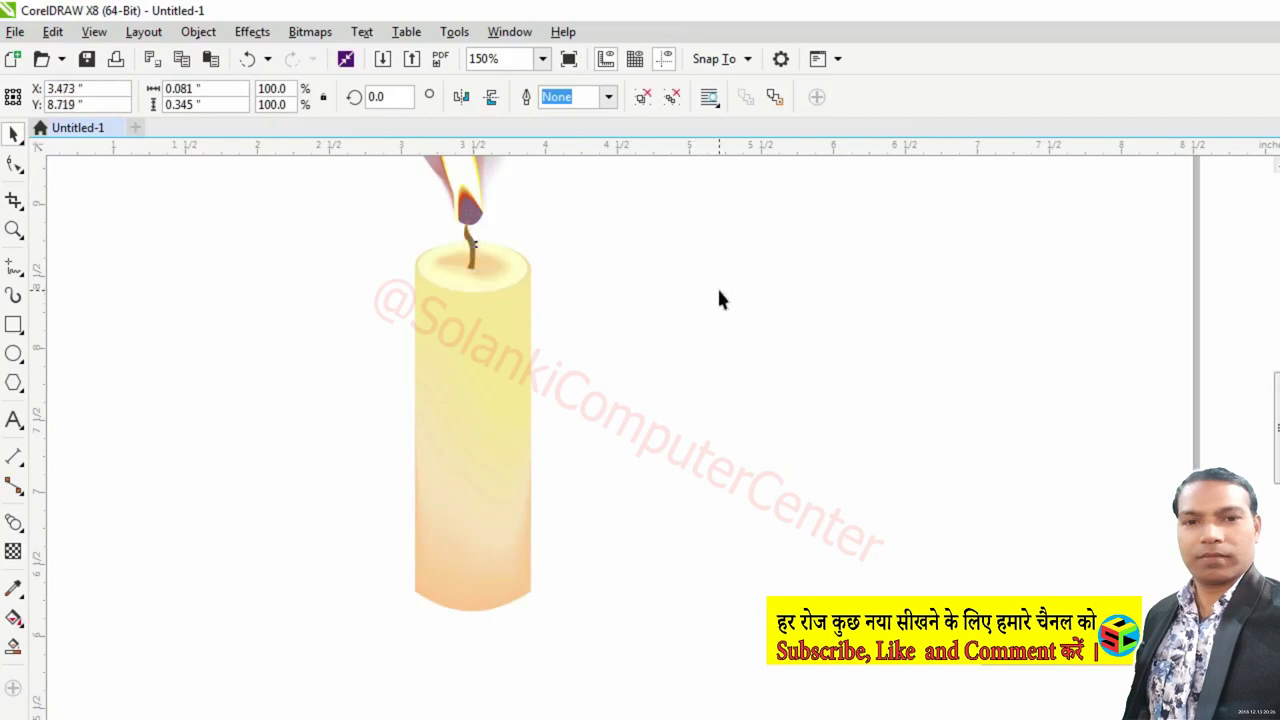
left_click(476, 264)
left_click(462, 185)
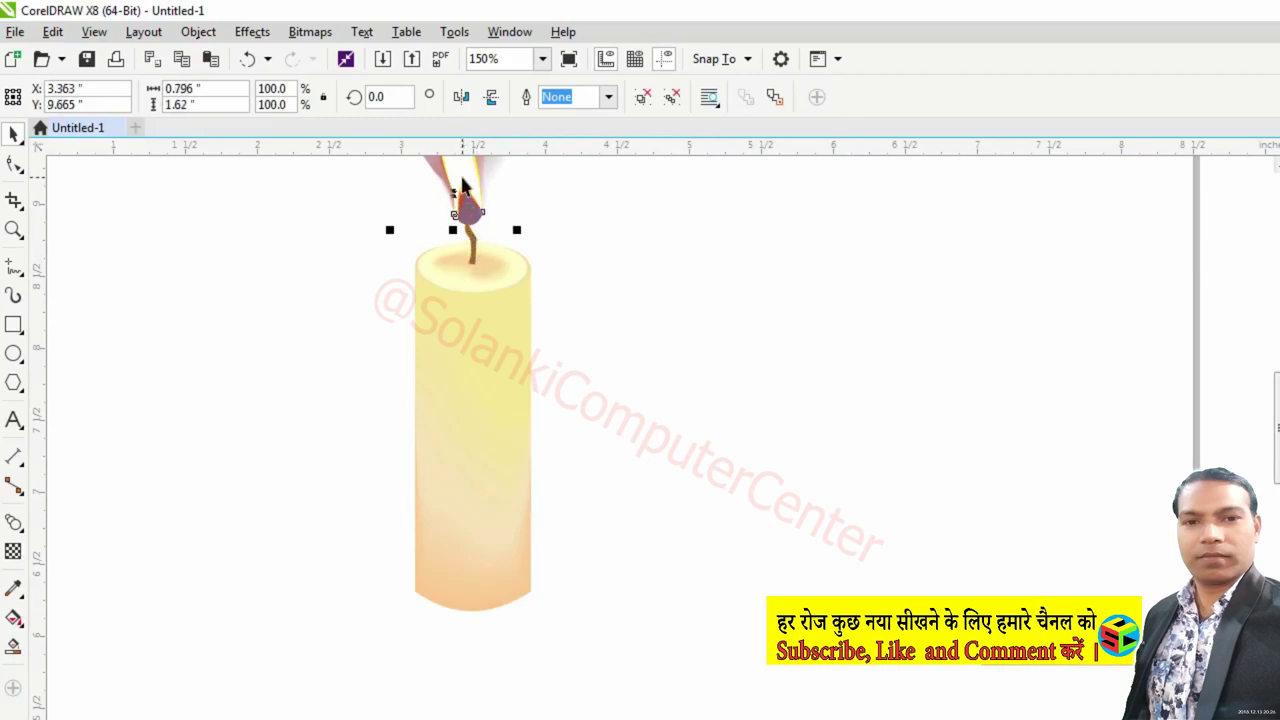
left_click(629, 300)
scroll(629, 300, "down", 2)
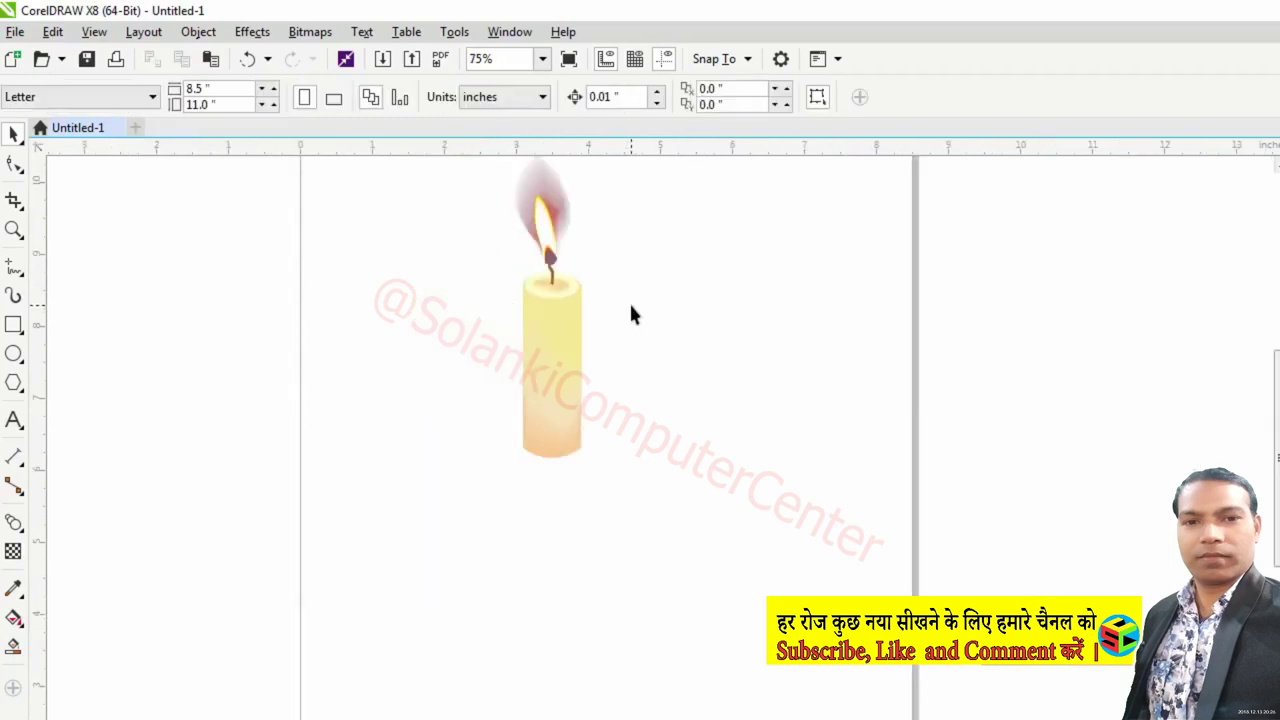
Check the candle's parts by selecting the flame, body contour, body and whole candle.
left_click(520, 198)
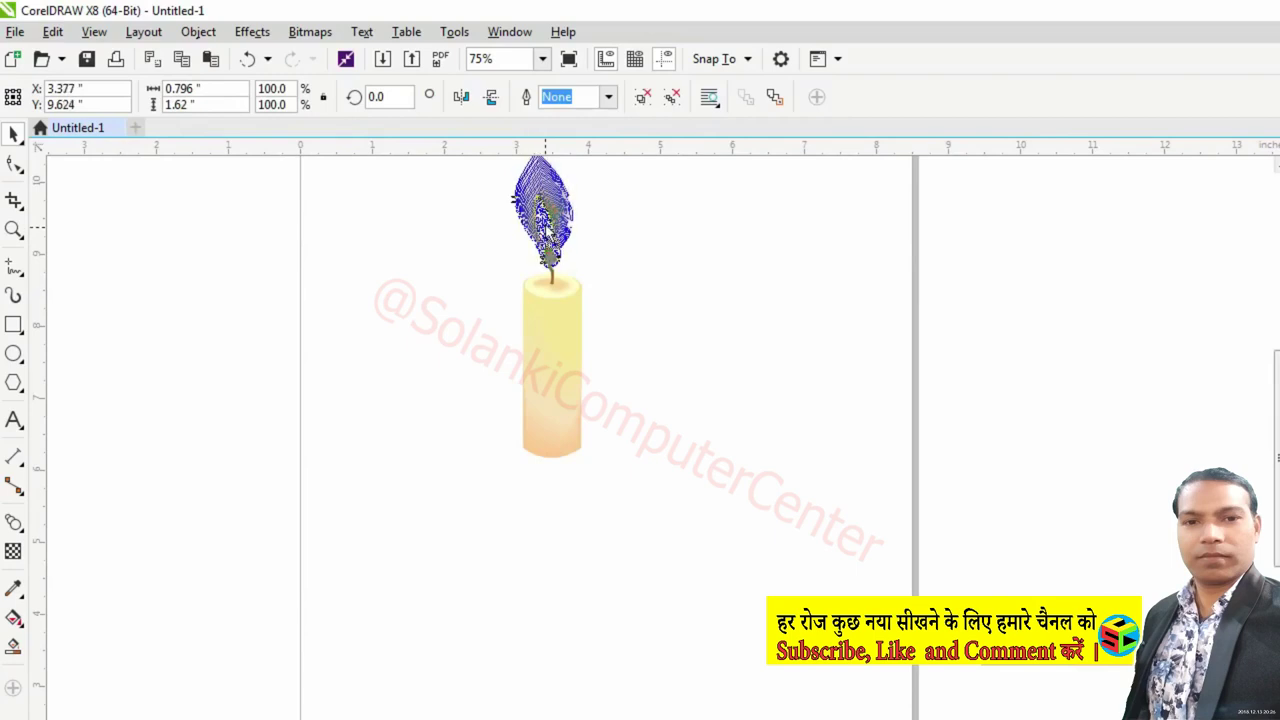
left_click(670, 266)
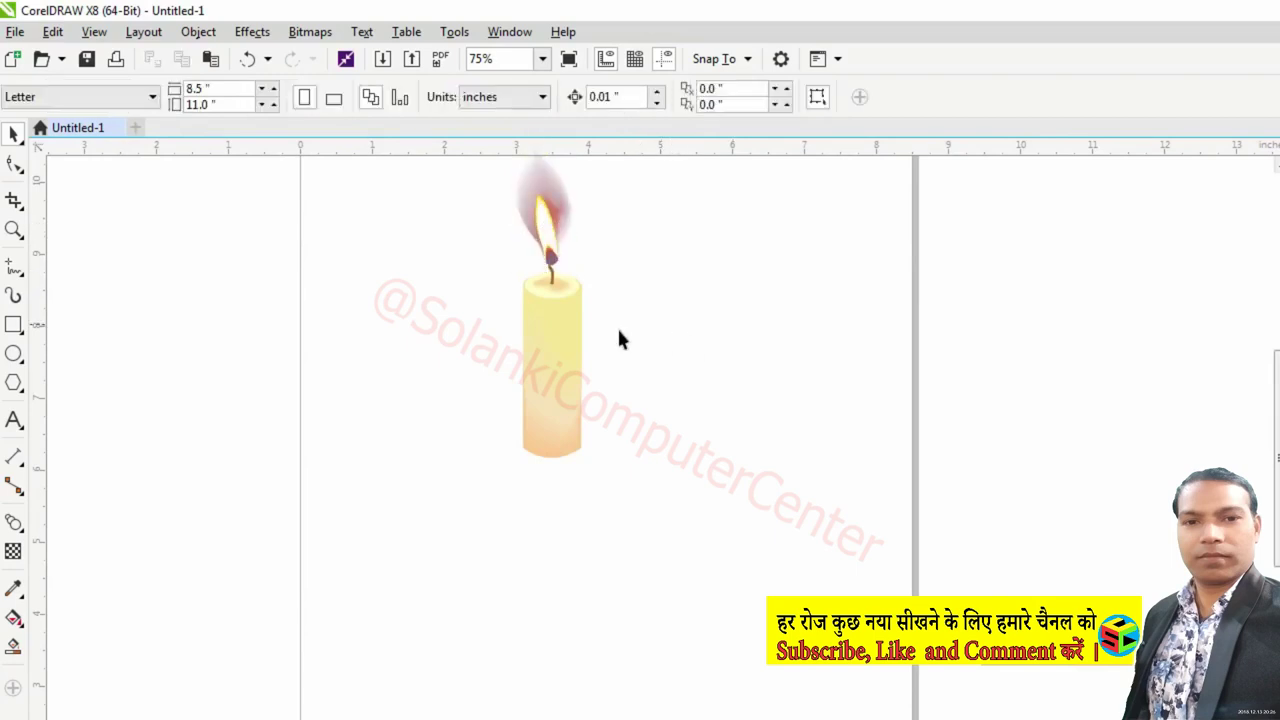
left_click(550, 346)
left_click(664, 300)
left_click(570, 440)
left_click(632, 480)
left_click_drag(654, 490, 470, 266)
left_click(469, 273)
scroll(723, 340, "up", 2)
scroll(730, 448, "down", 2)
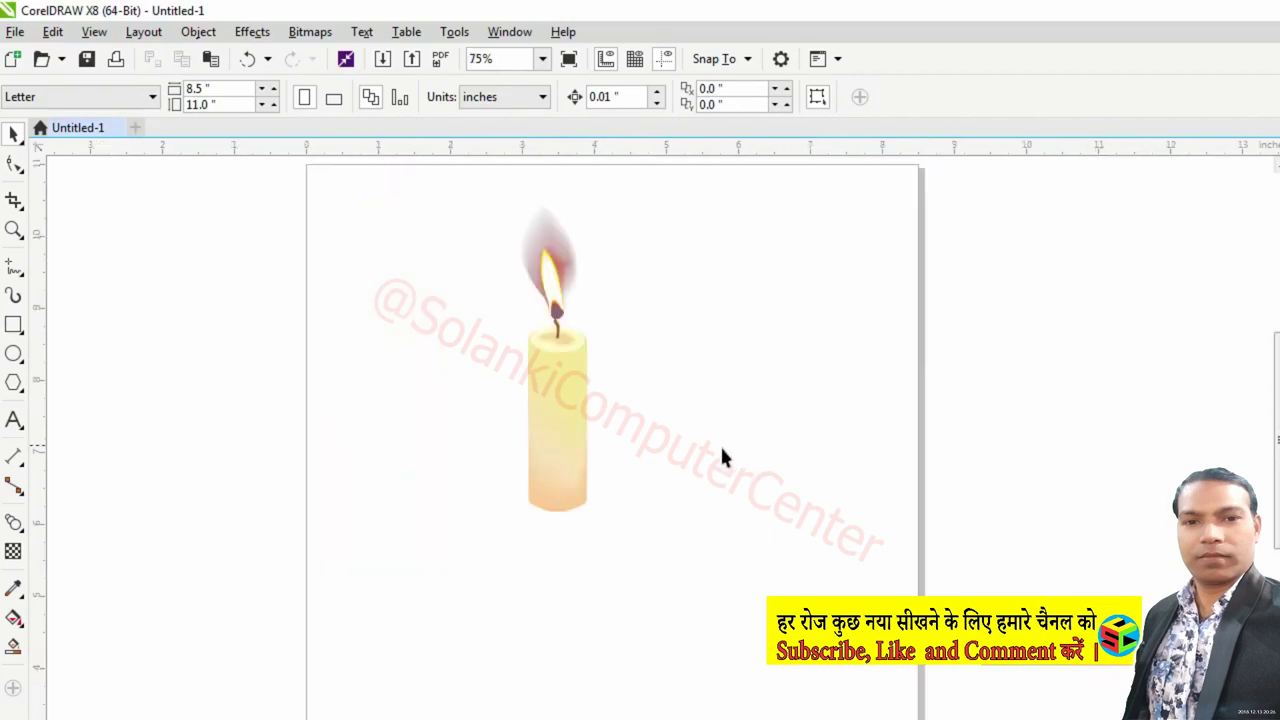
left_click(557, 300)
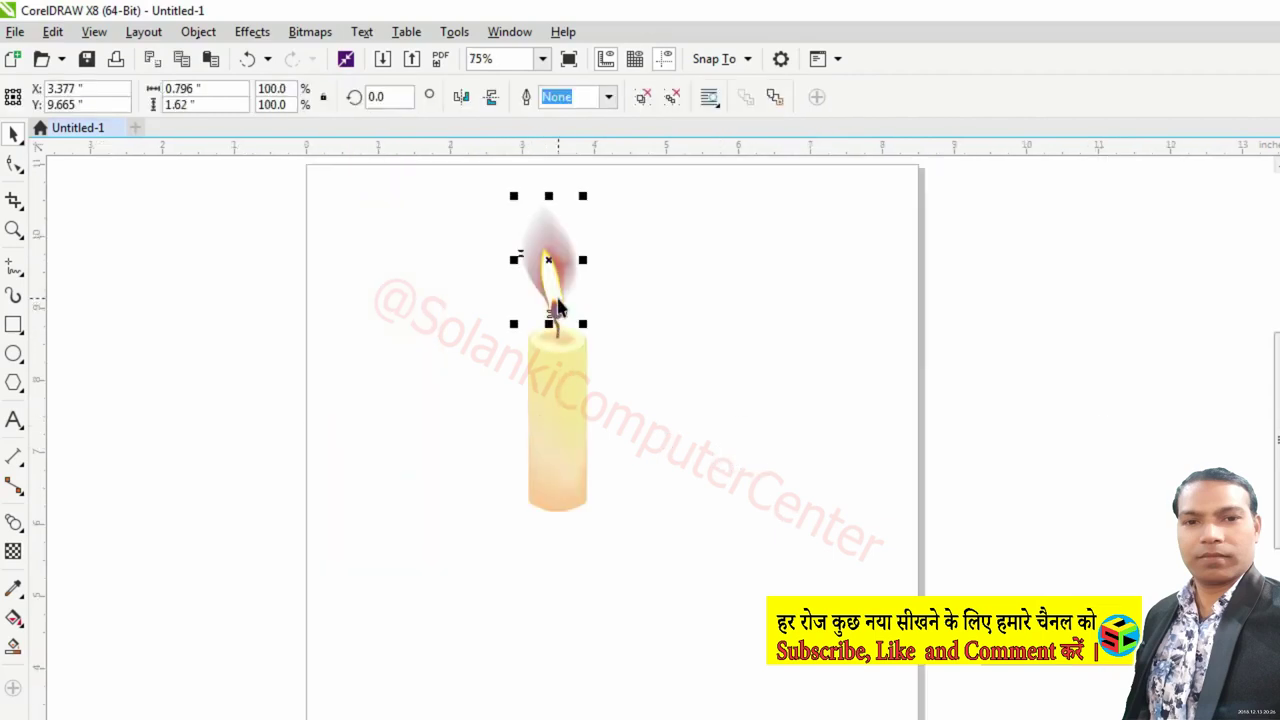
left_click(632, 268)
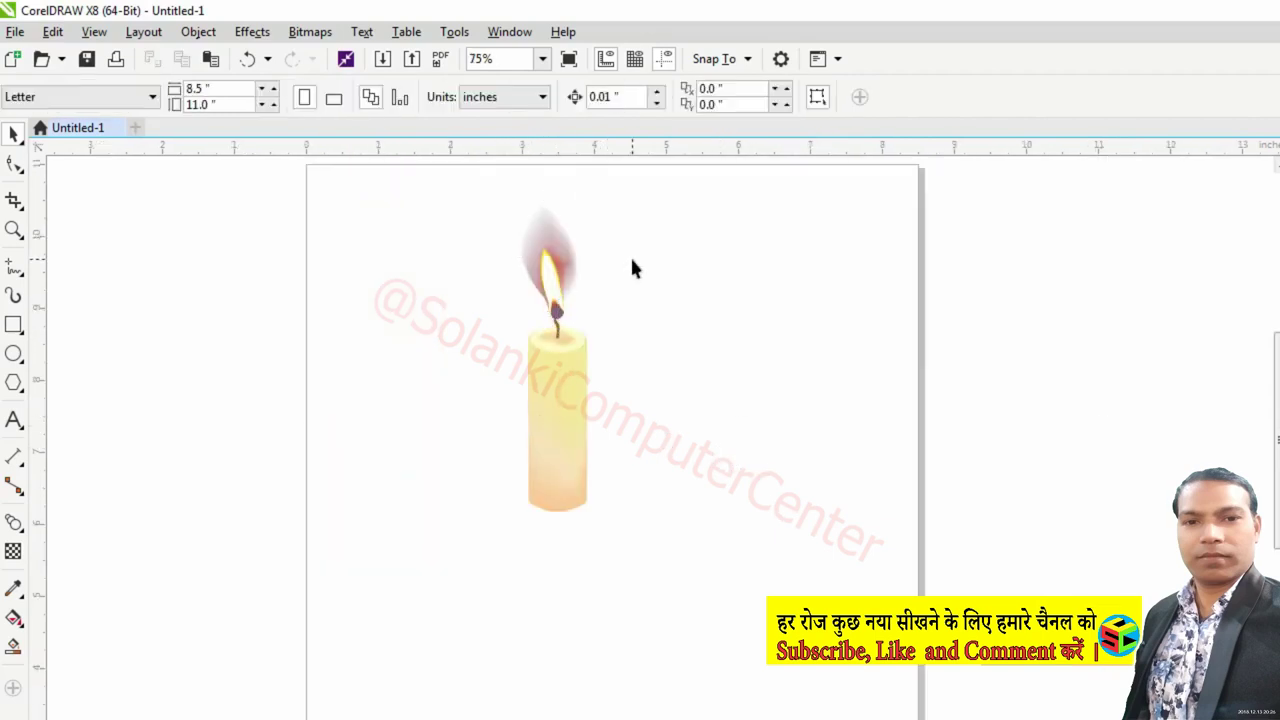
Switch the page to landscape and move the whole candle lower and to the right.
left_click(334, 98)
left_click_drag(445, 193, 666, 537)
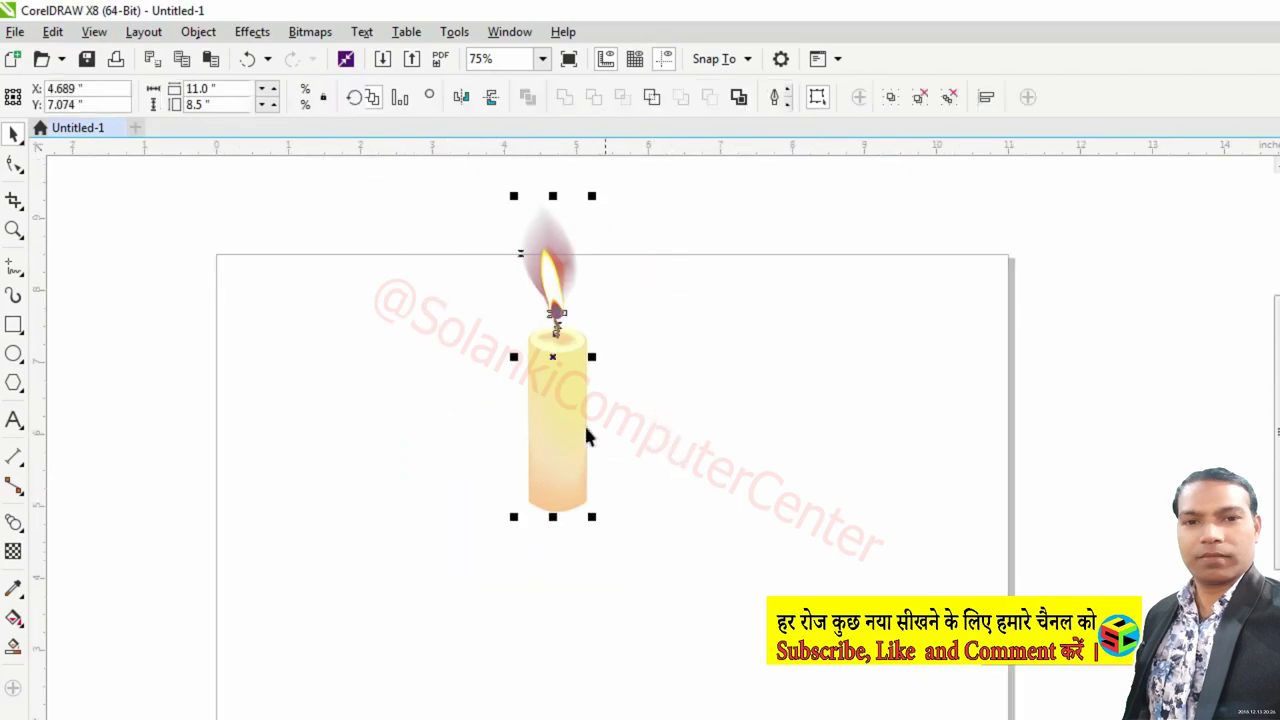
mouse_move(551, 377)
left_mouse_down()
mouse_move(578, 468)
mouse_move(602, 468)
left_mouse_up()
left_click(727, 446)
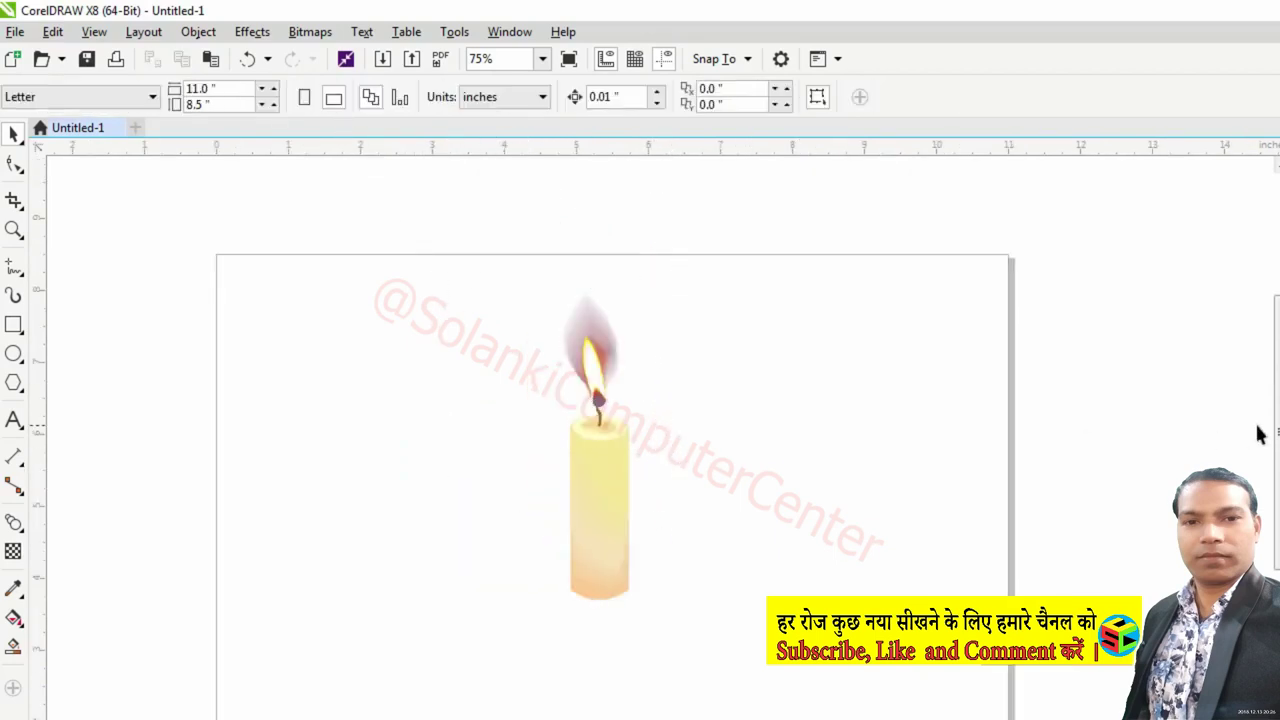
scroll(942, 452, "down", 1)
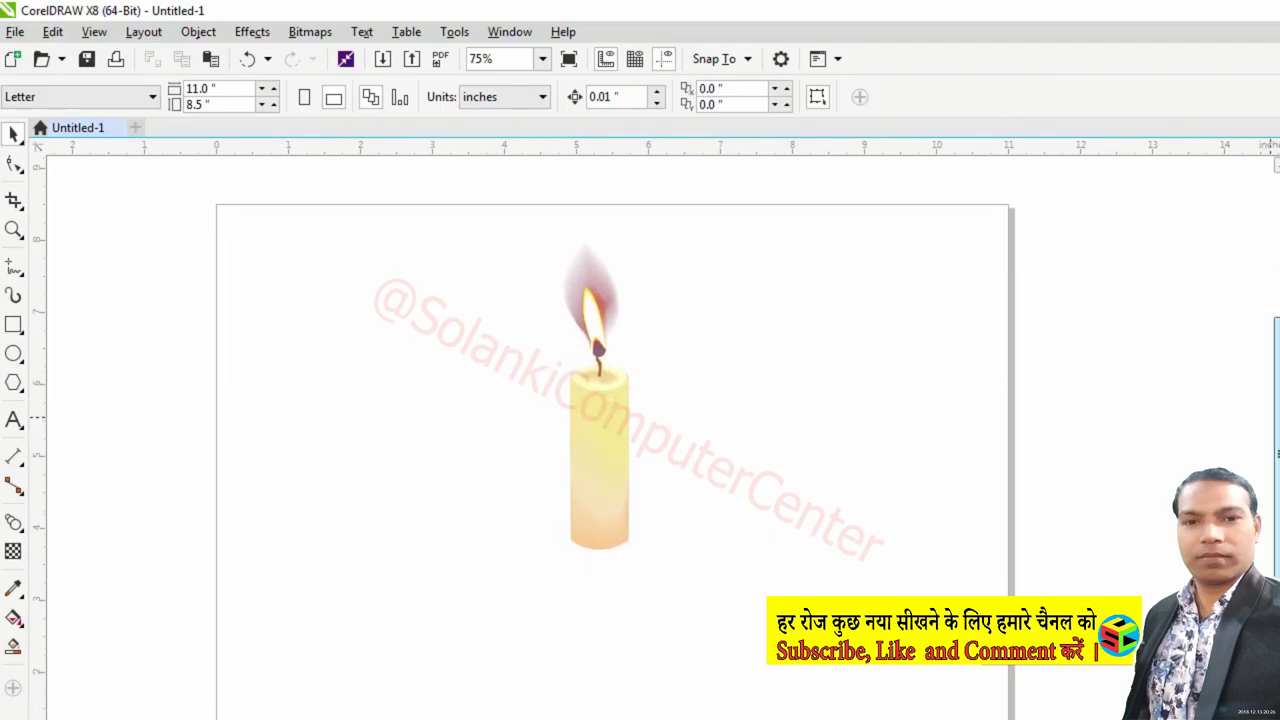
scroll(942, 452, "down", 1)
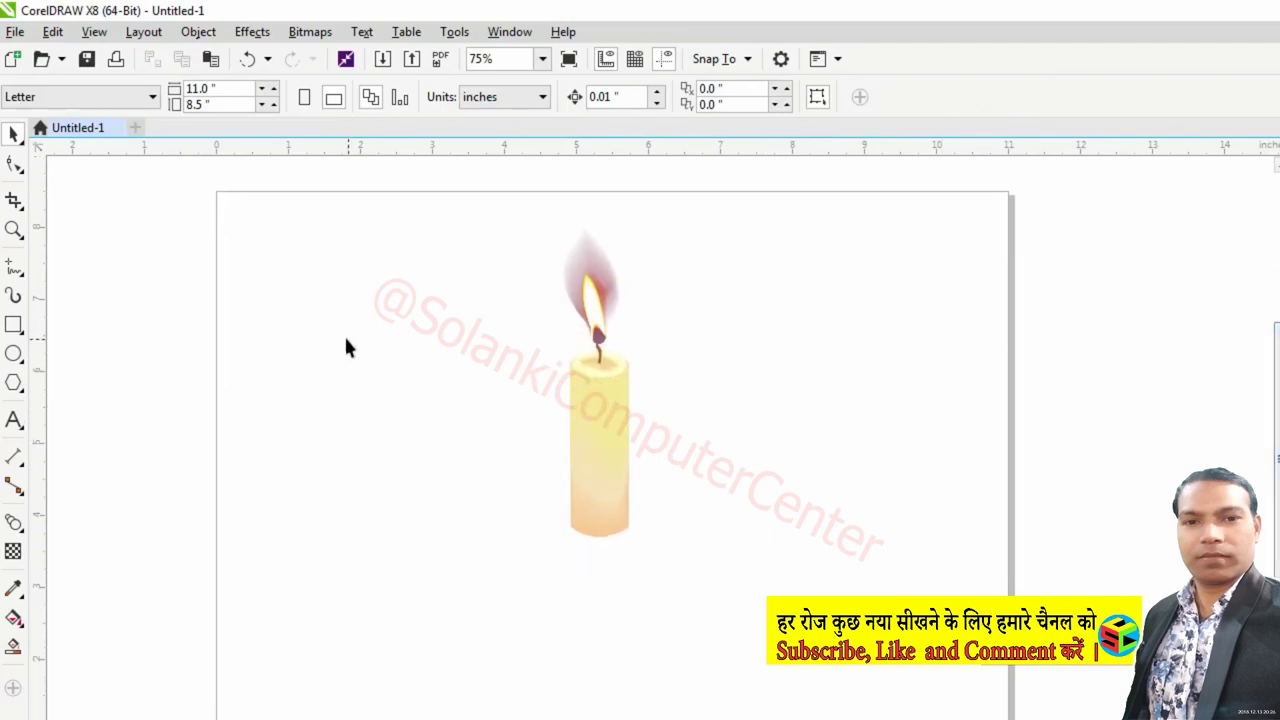
Add a page-sized background rectangle with a uniform CMYK 40, 40, 0, 60 fill.
double_click(13, 325)
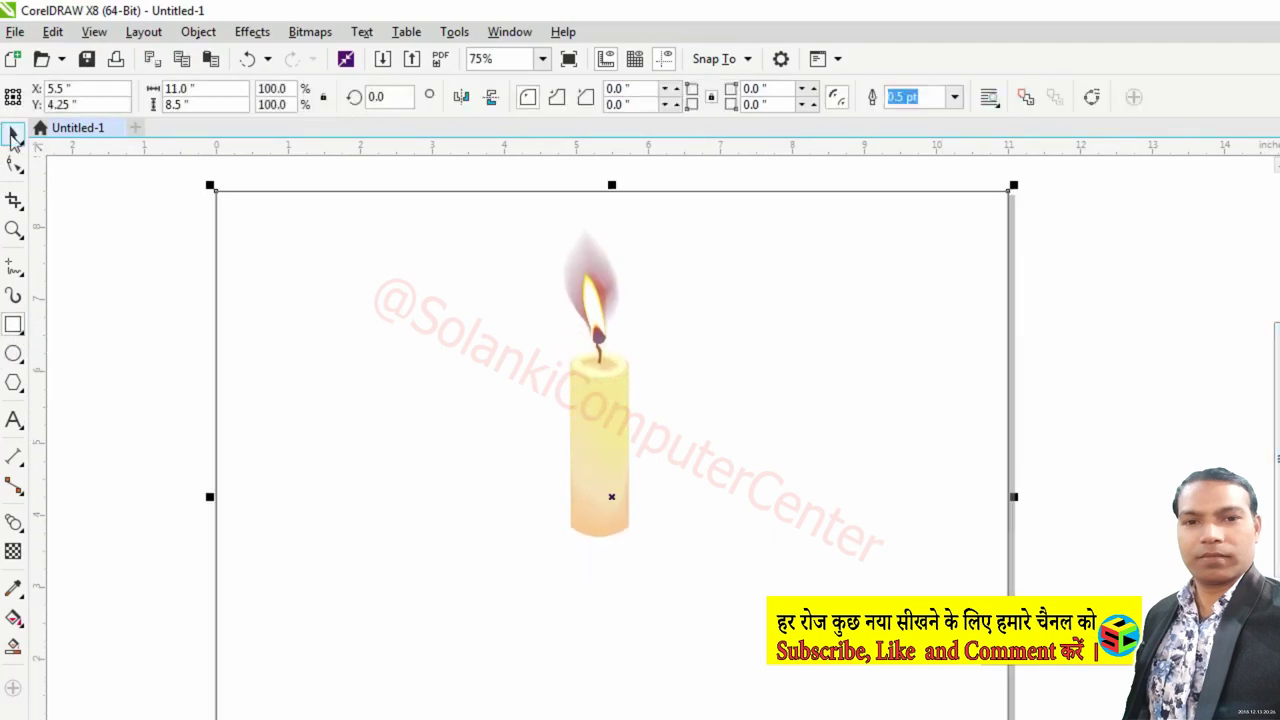
left_click(13, 618)
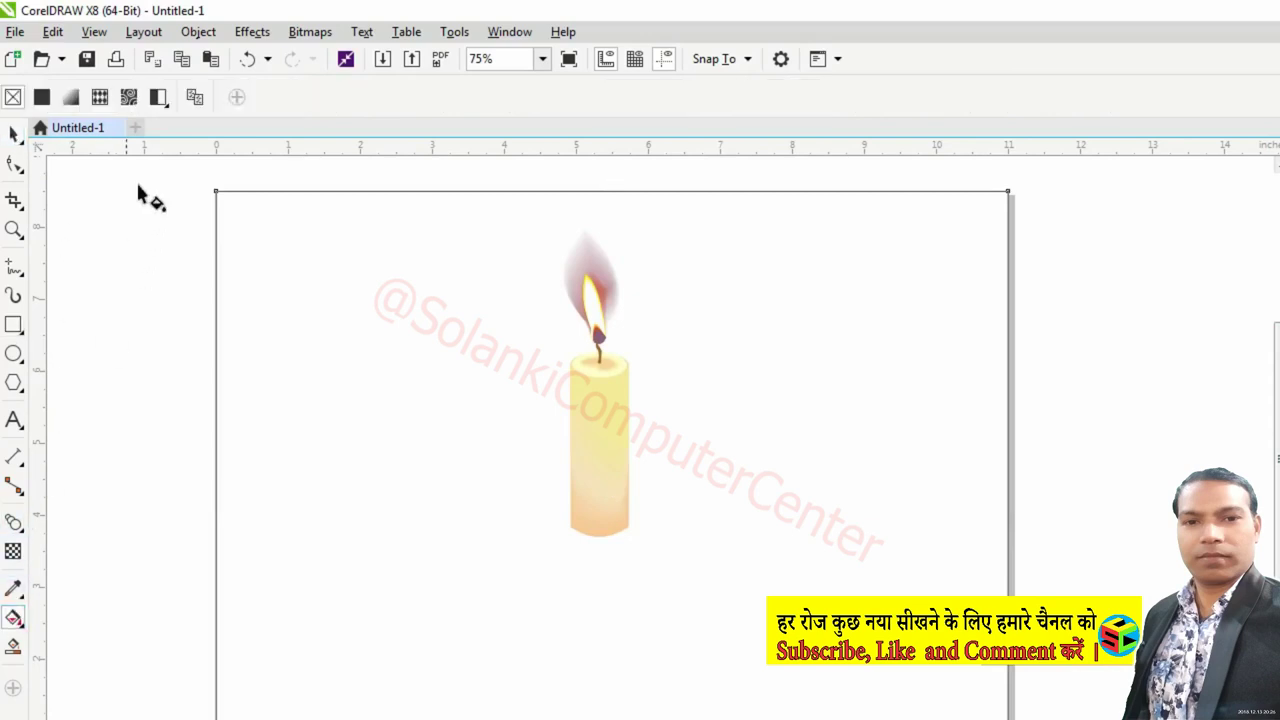
left_click(41, 96)
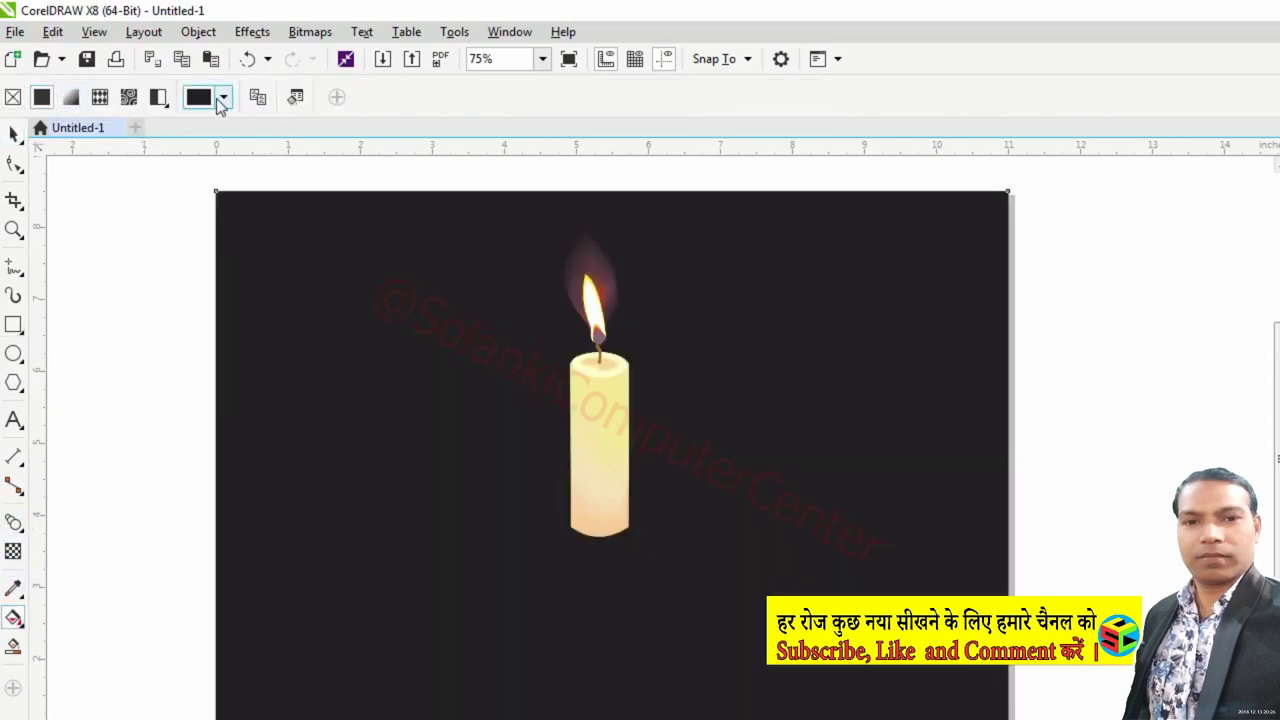
left_click(222, 98)
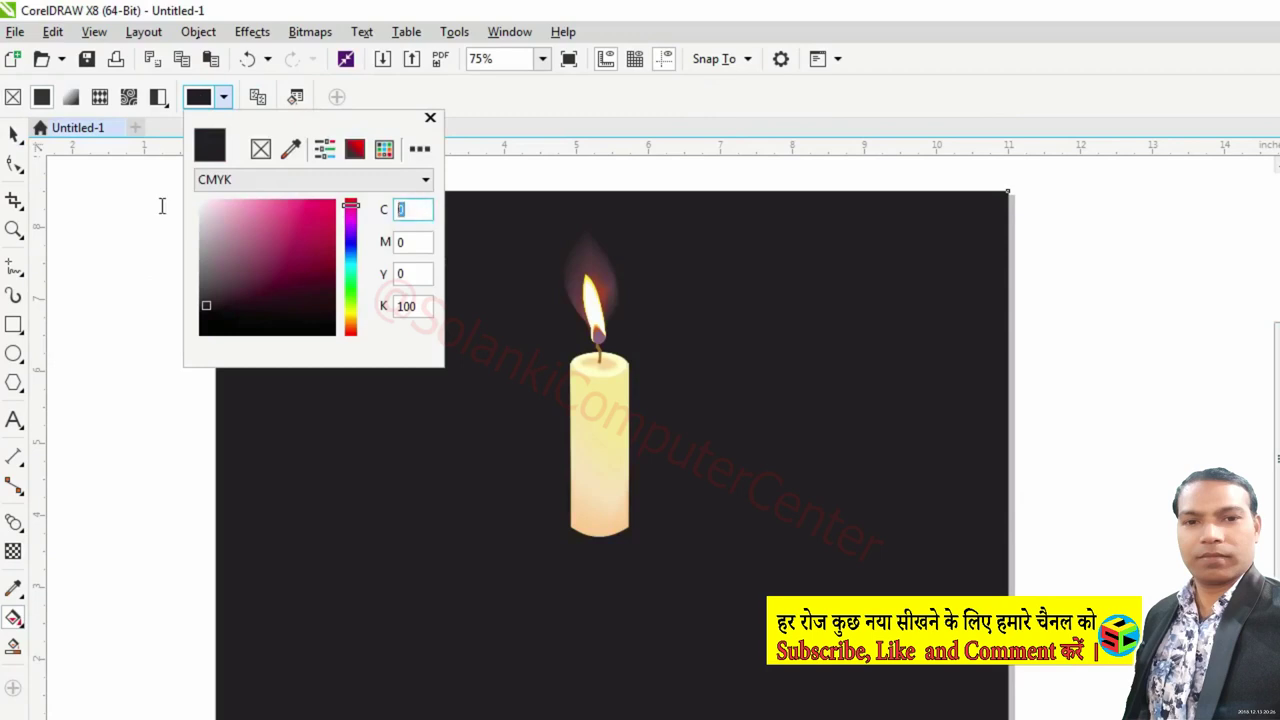
type("0")
key("Tab")
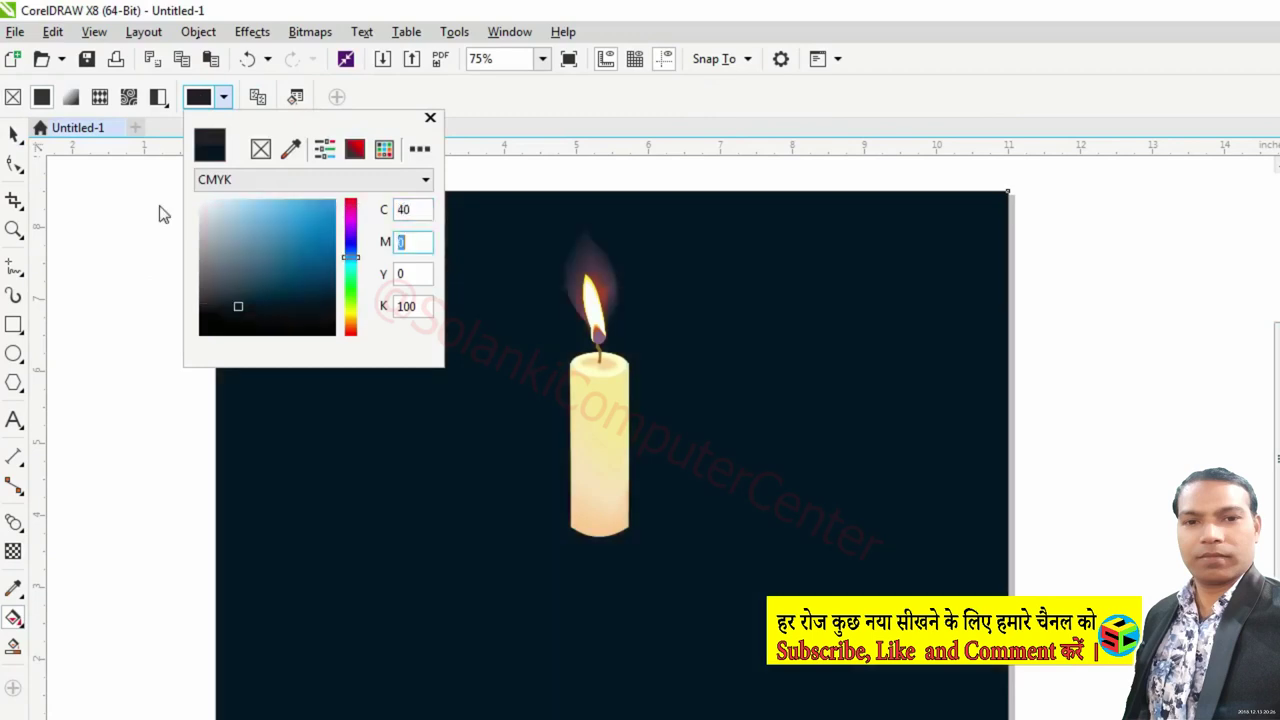
type("40")
key("Tab")
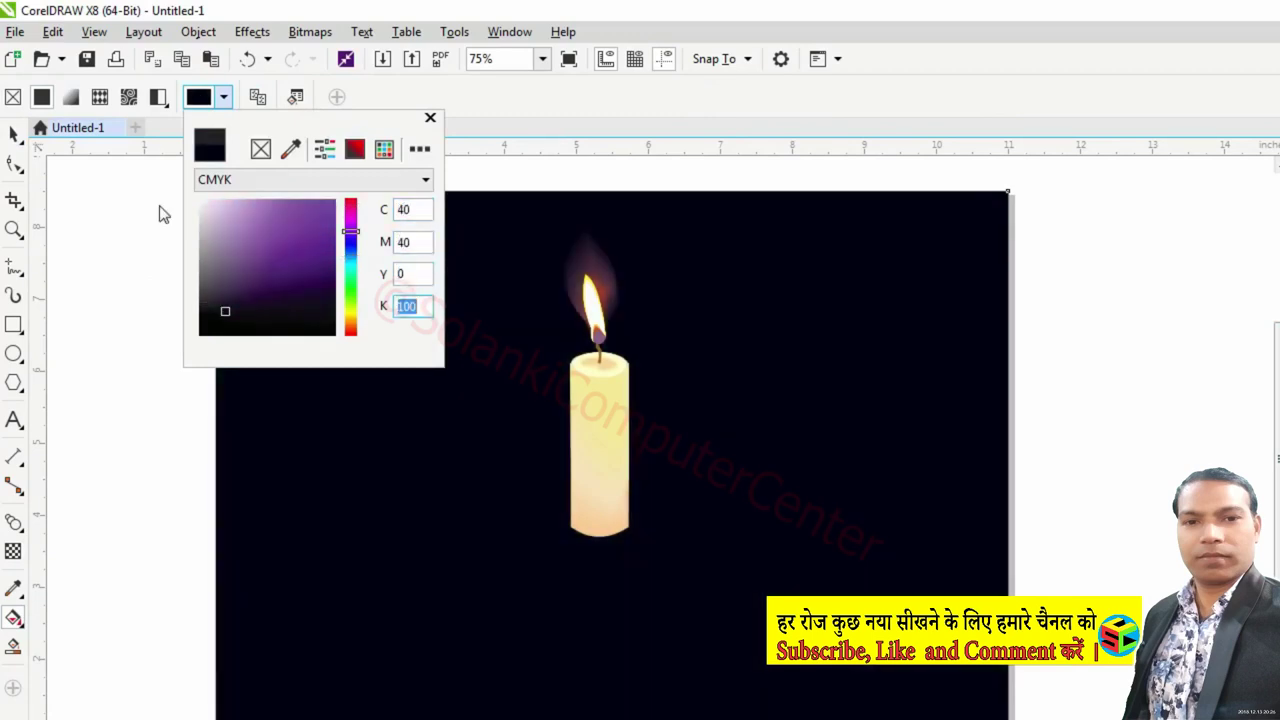
type("60")
key("Return")
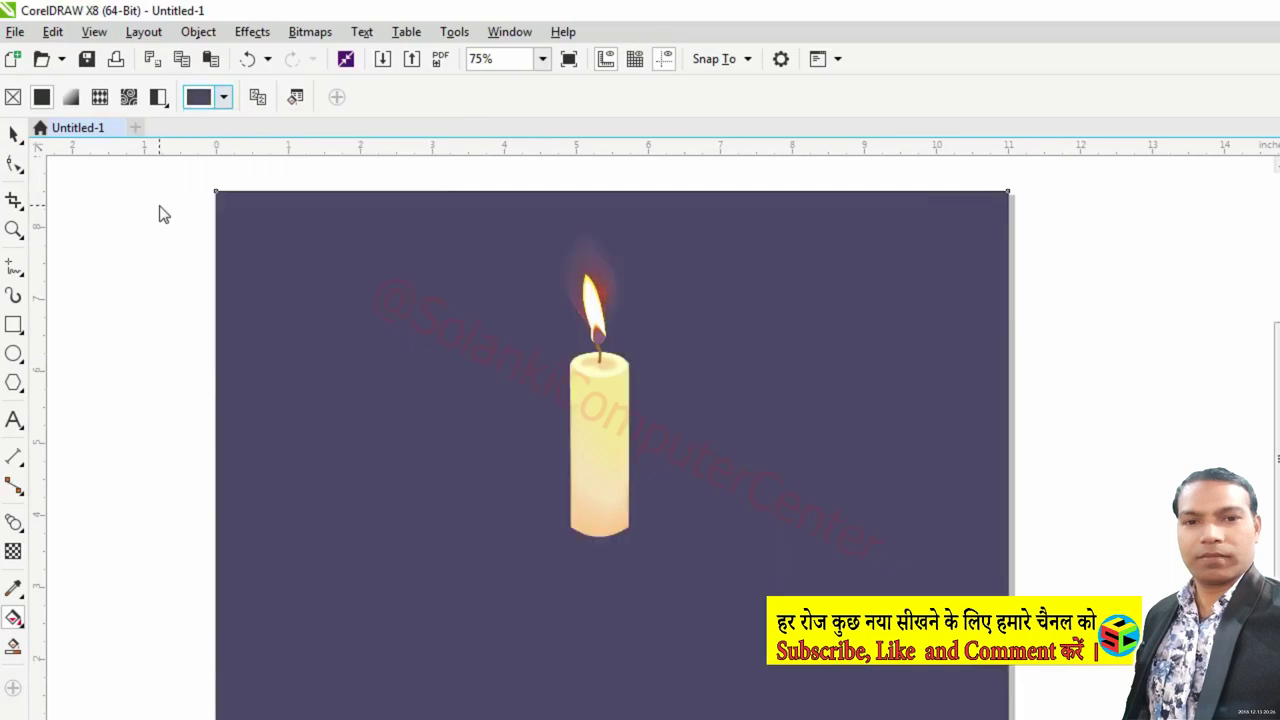
left_click(14, 134)
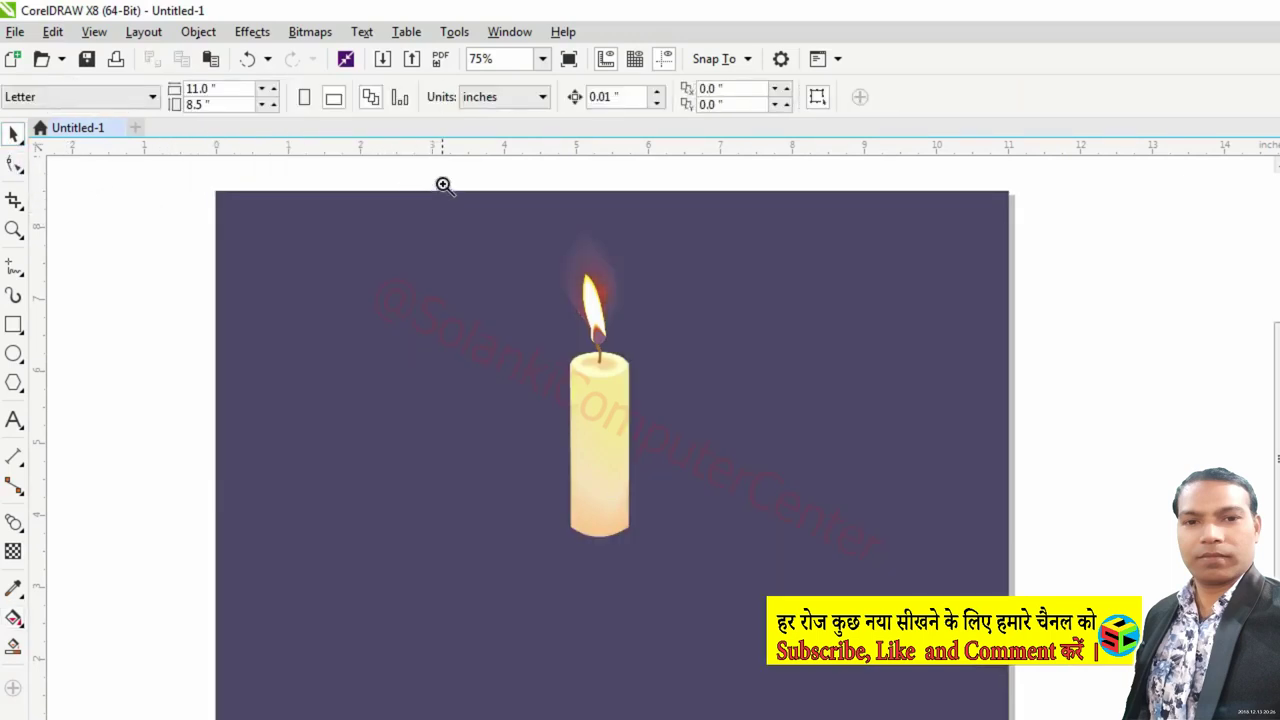
mouse_move(389, 187)
left_mouse_down()
mouse_move(865, 630)
mouse_move(888, 596)
left_mouse_up()
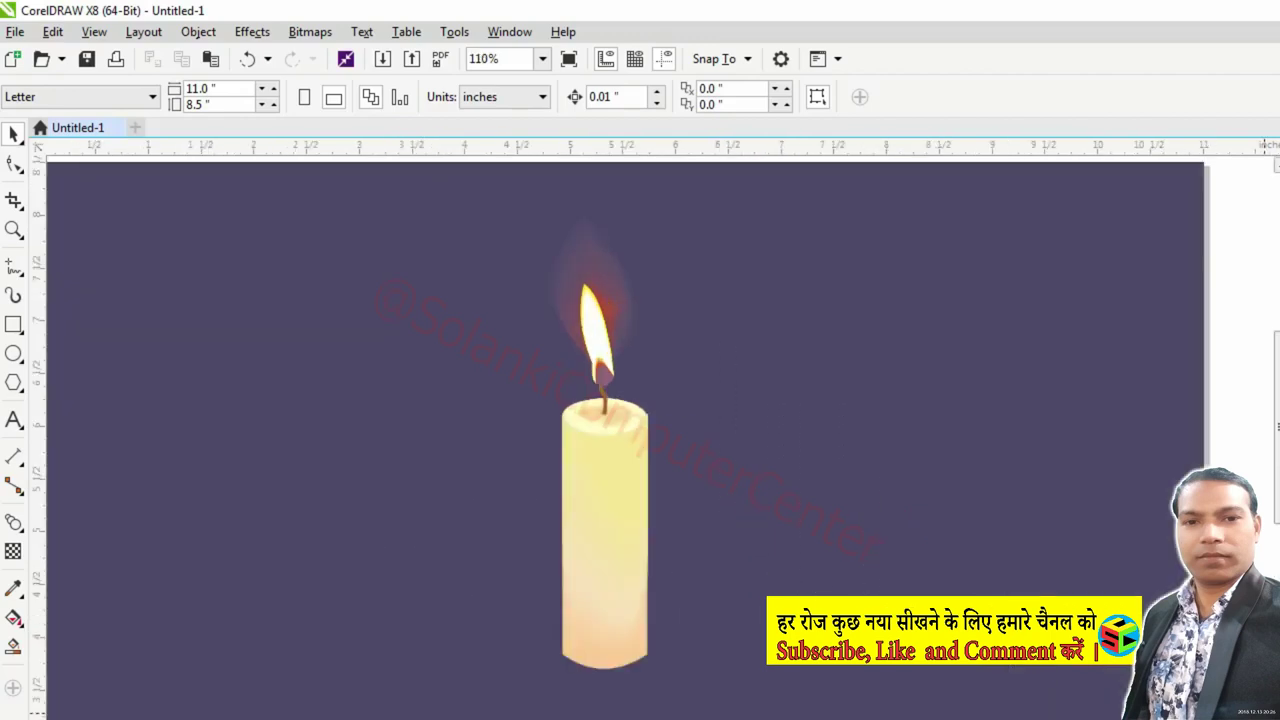
scroll(604, 420, "down", 2)
scroll(604, 420, "up", 1)
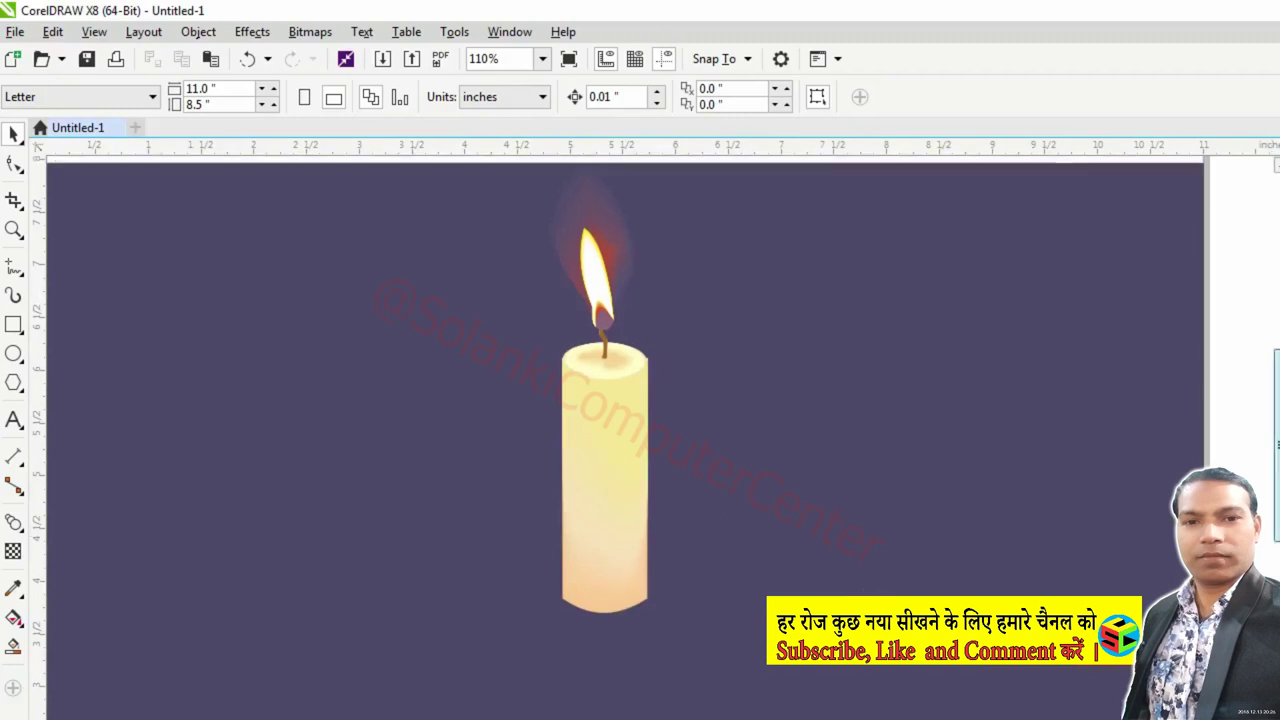